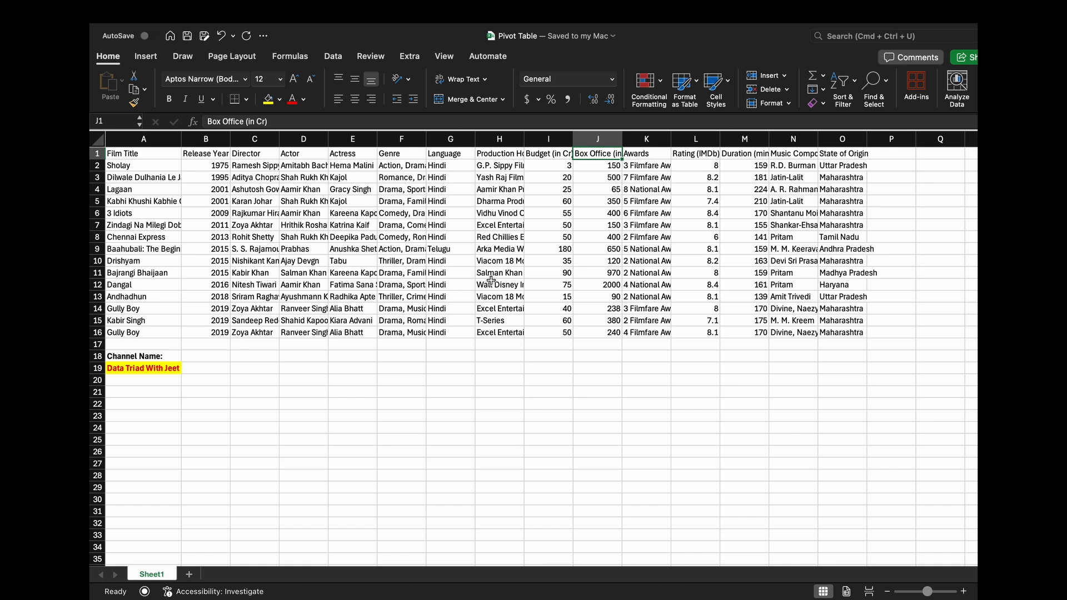
{"action": "key", "text": "ctrl+Home"}
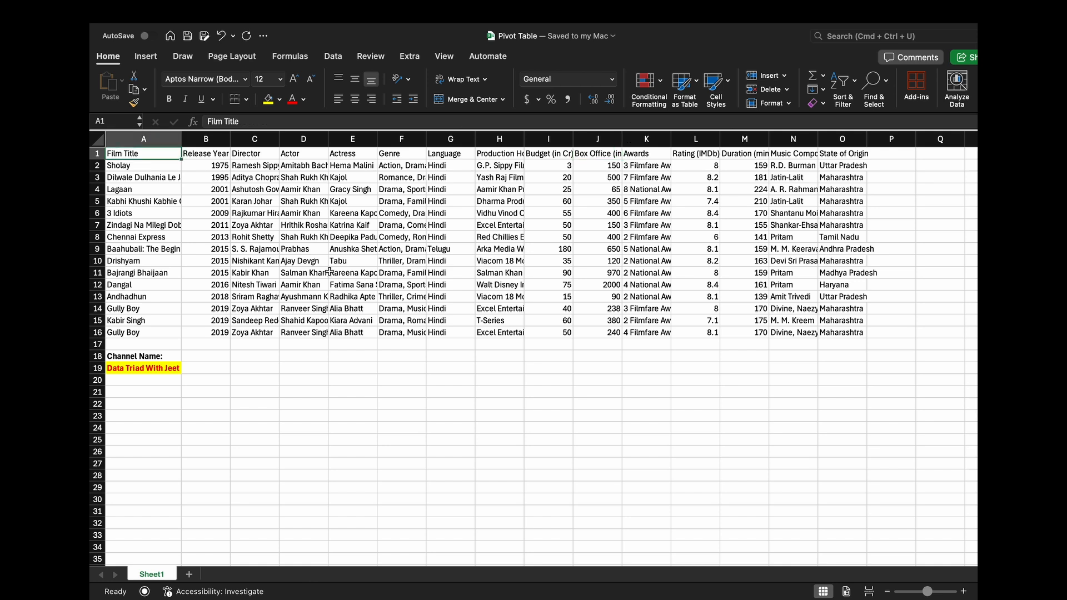
{"action": "key", "text": "Down"}
{"action": "key", "text": "Up"}
{"action": "key", "text": "super+shift+Right"}
{"action": "key", "text": "super+shift+Down"}
{"action": "key", "text": "Up"}
{"action": "key", "text": "super+shift+f"}
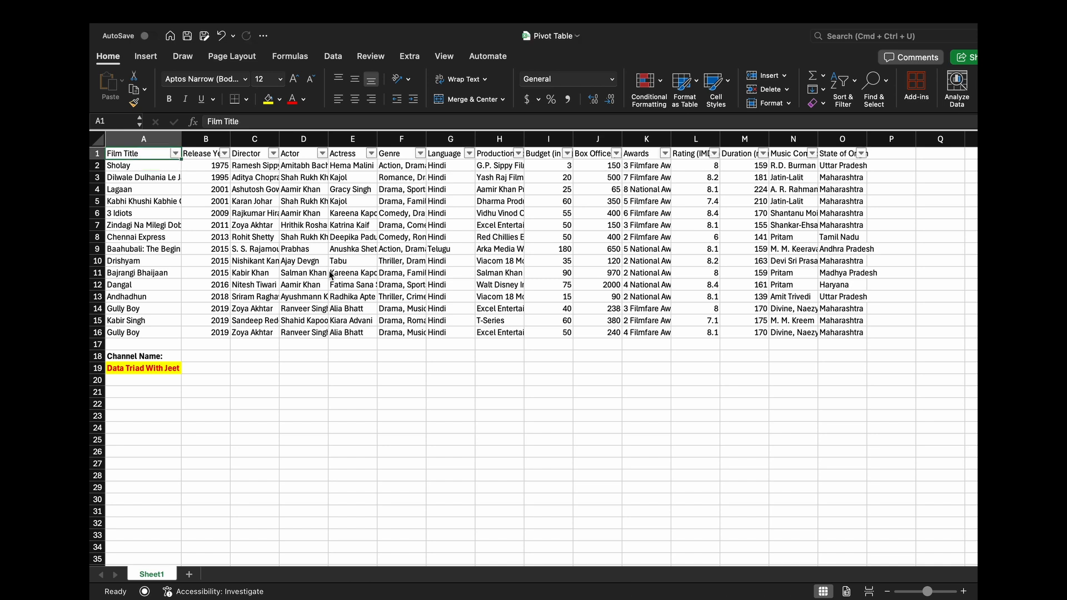
{"action": "key", "text": "super+shift+f"}
{"action": "key", "text": "Down"}
{"action": "key", "text": "Up"}
- Review the film dataset's column headers in row 1, one by one, through State of Origin
{"action": "key", "text": "Right"}
{"action": "key", "text": "Right"}
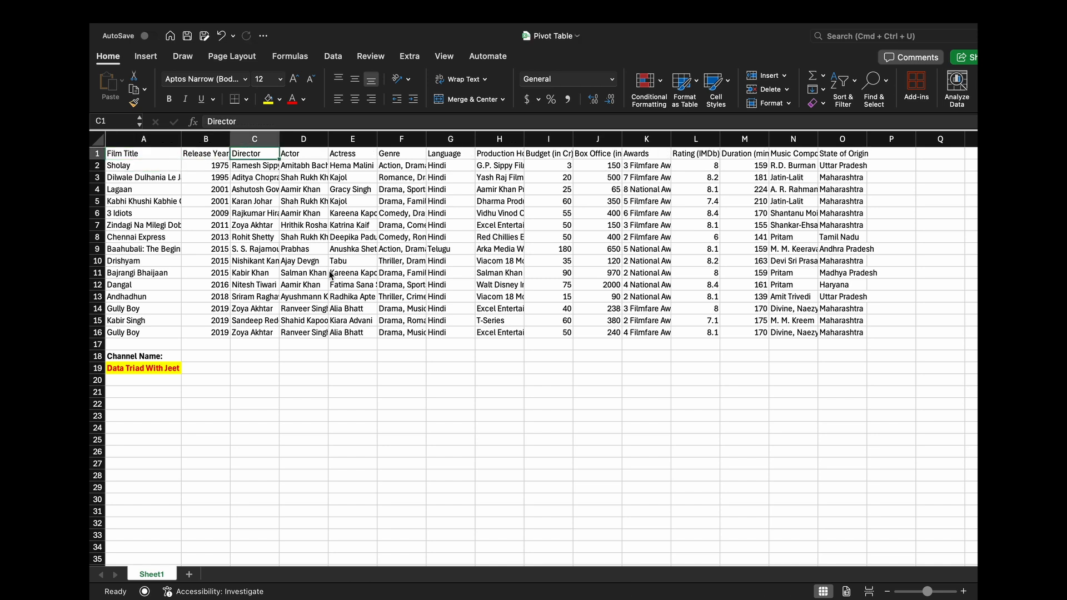
{"action": "key", "text": "Right"}
{"action": "key", "text": "Right"}
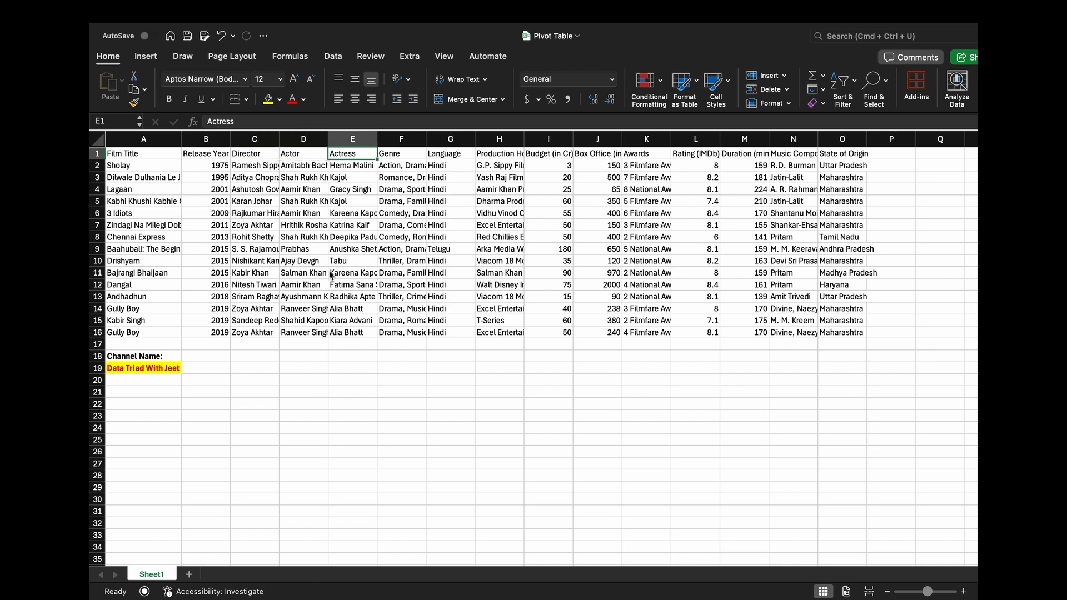
{"action": "key", "text": "Right"}
{"action": "key", "text": "Right"}
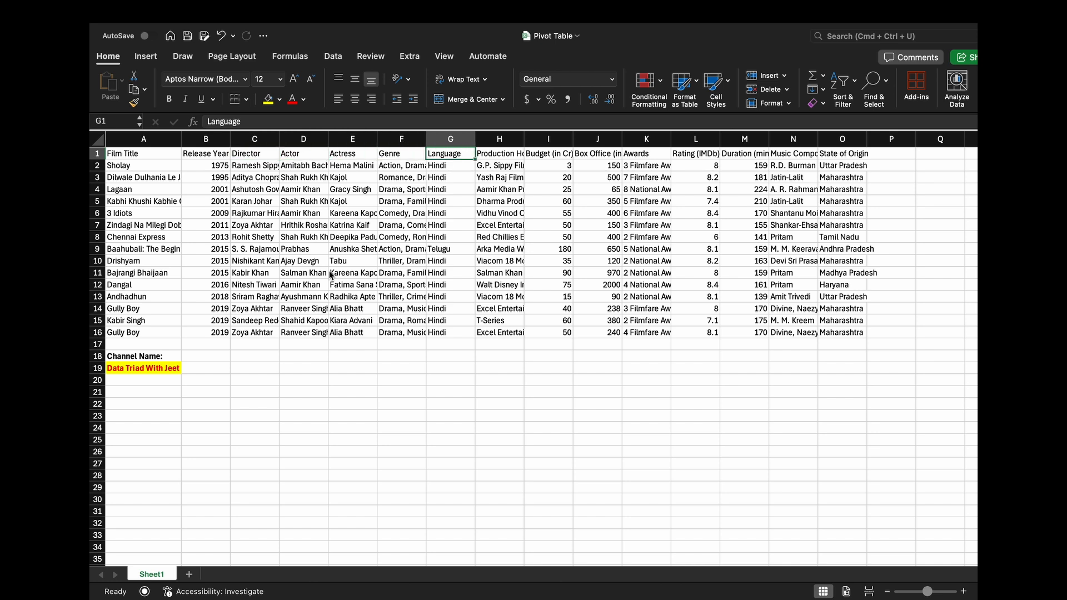
{"action": "key", "text": "Right"}
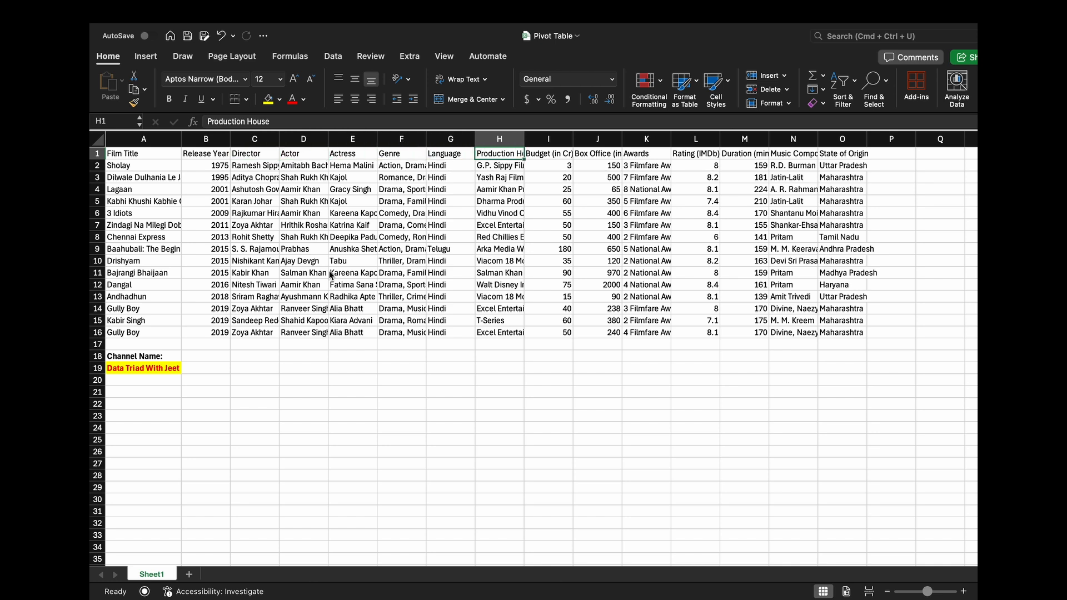
{"action": "key", "text": "Right"}
{"action": "key", "text": "Right"}
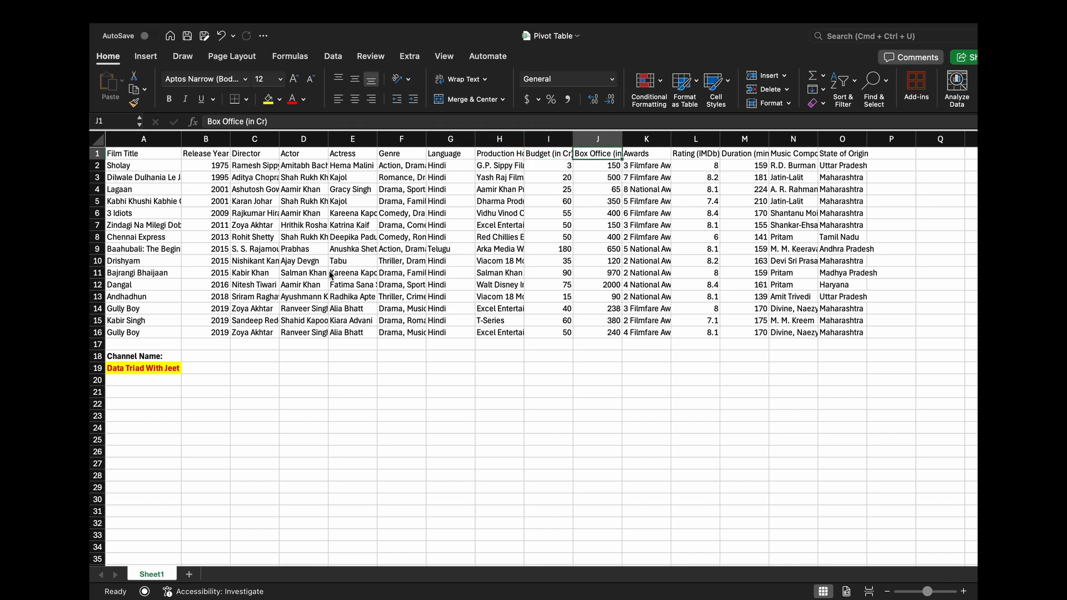
{"action": "key", "text": "Right"}
{"action": "key", "text": "Right"}
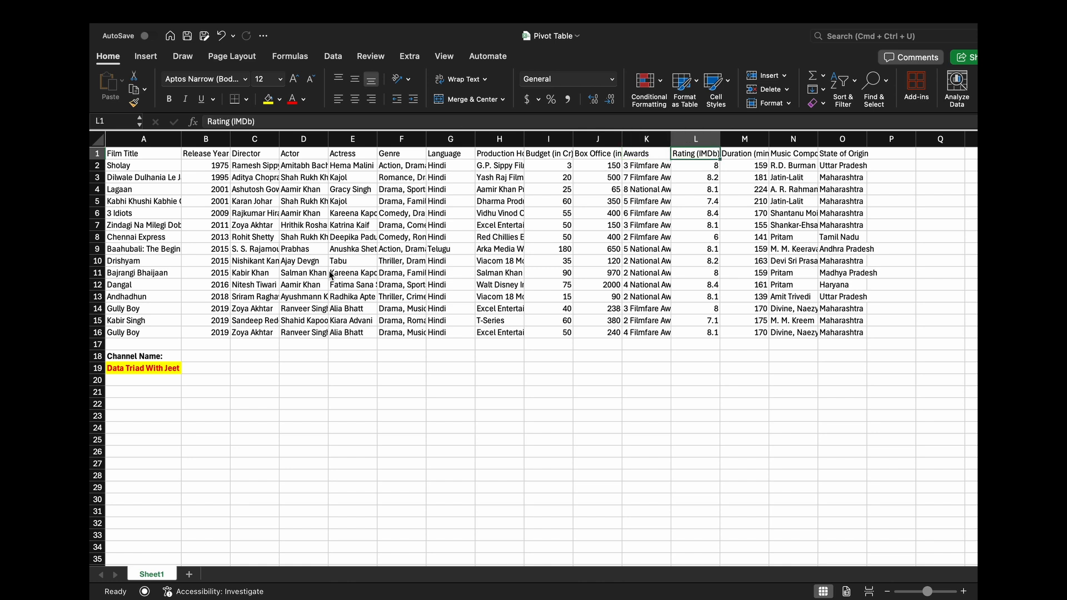
{"action": "key", "text": "Right"}
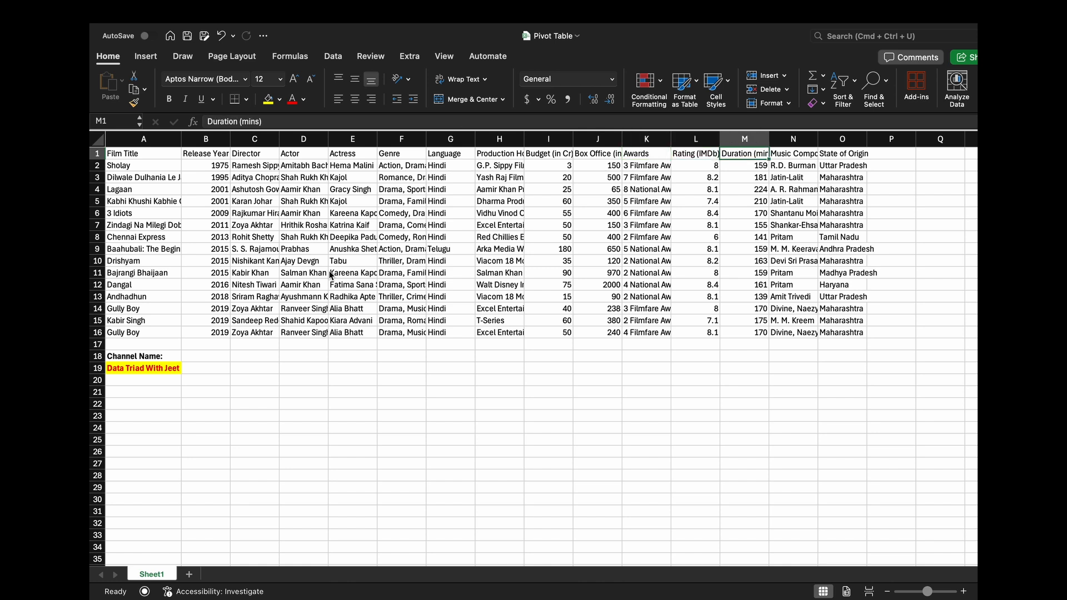
{"action": "key", "text": "Right"}
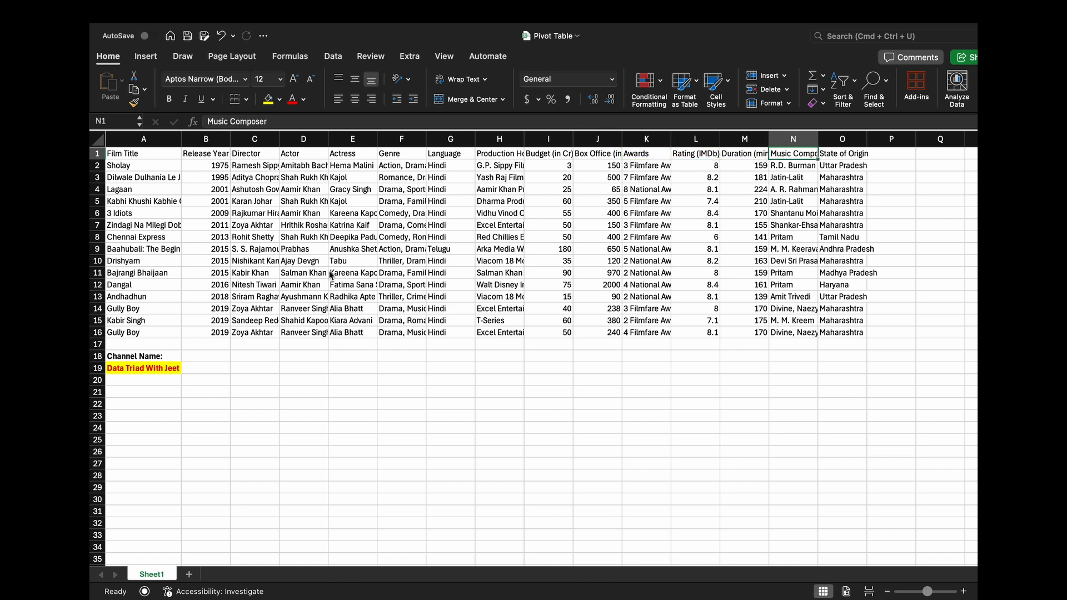
{"action": "key", "text": "Right"}
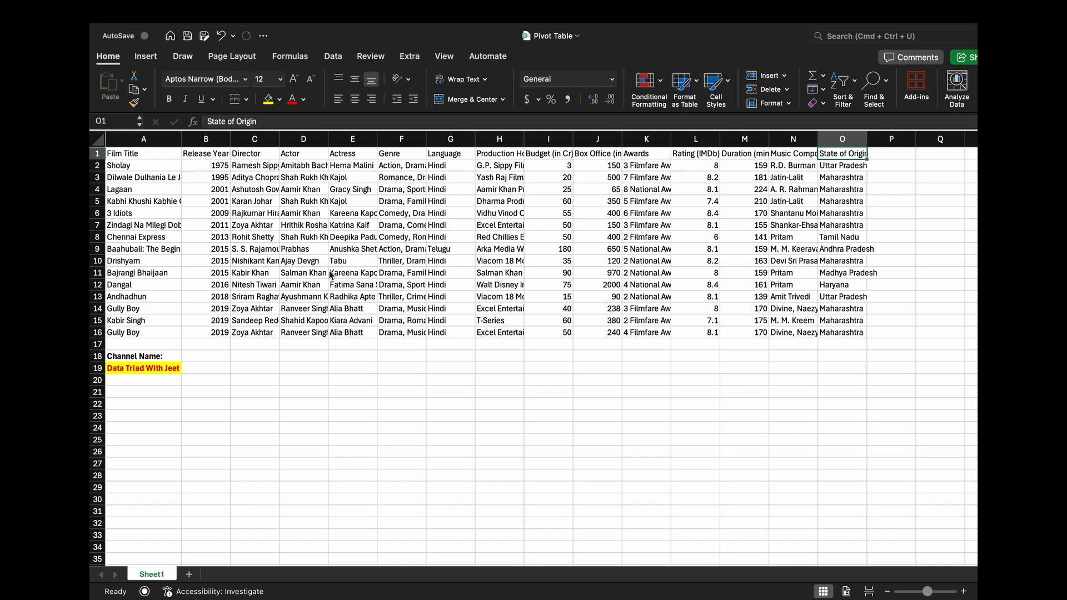
- Create a PivotTable from the film data in Sheet1!$A$1:$O$16 and place it on a new worksheet
{"action": "left_click", "coordinate": [289, 178]}
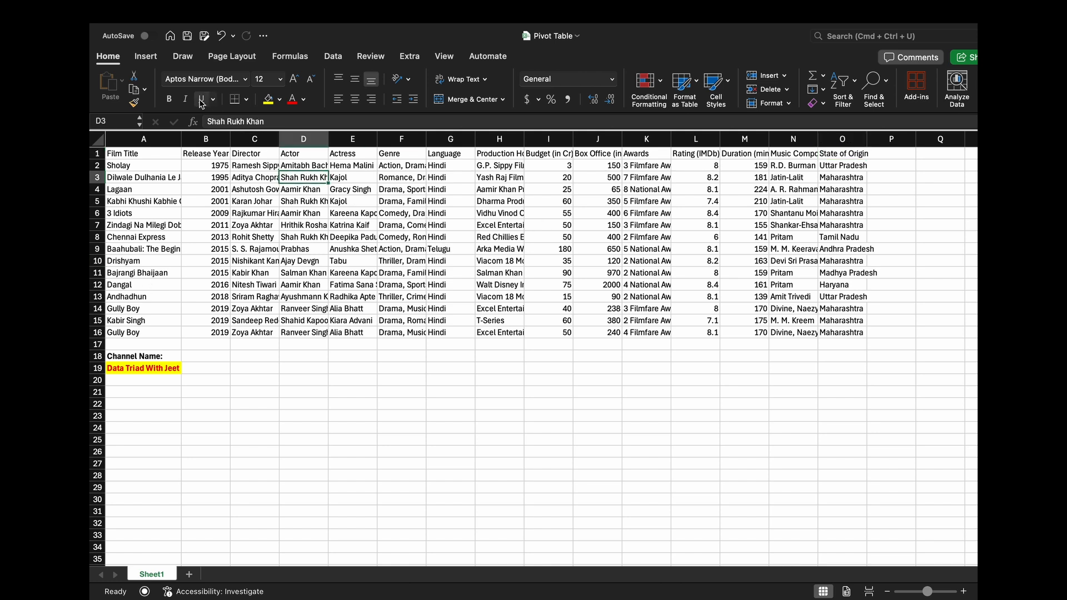
{"action": "left_click", "coordinate": [146, 56]}
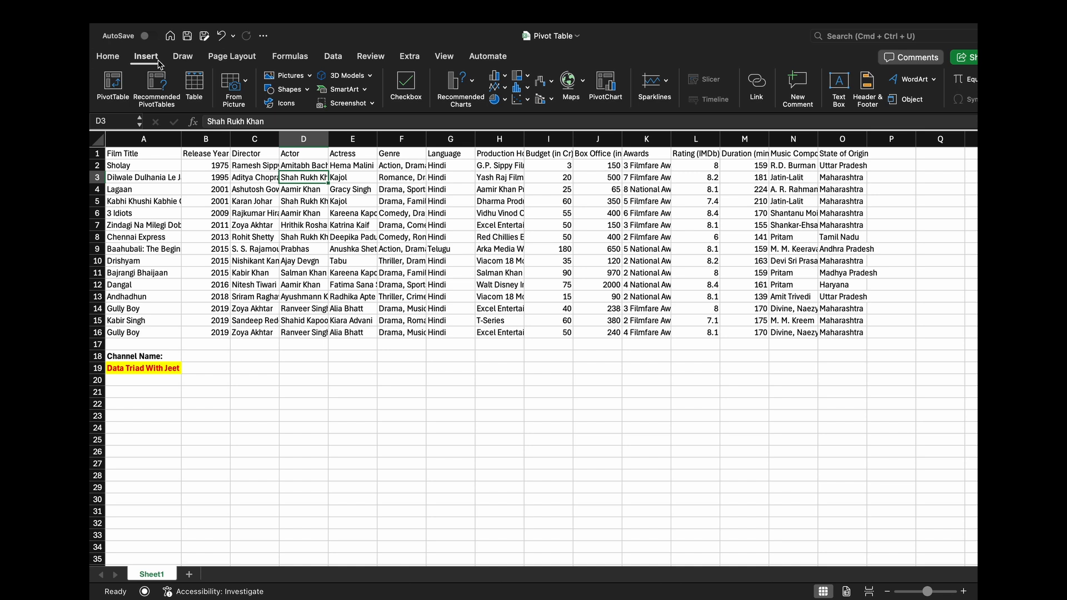
{"action": "left_click", "coordinate": [114, 84]}
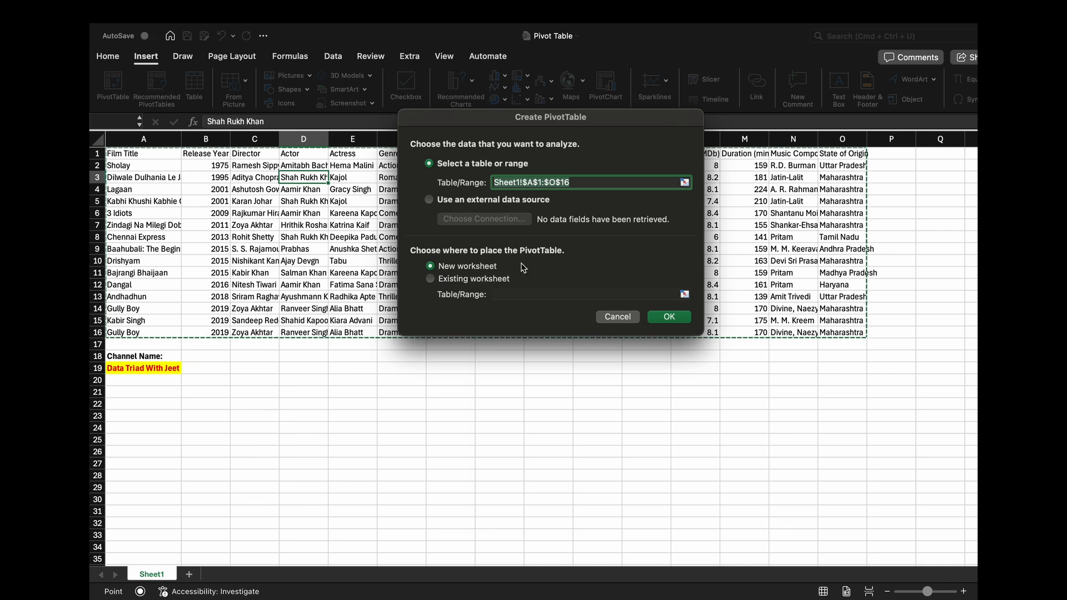
{"action": "left_click", "coordinate": [477, 284]}
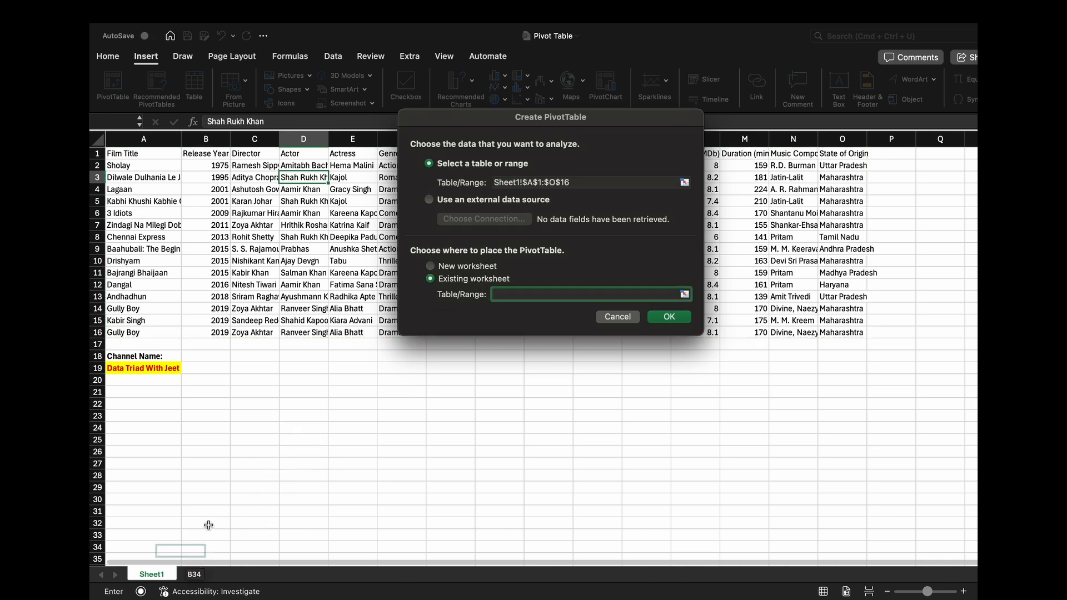
{"action": "scroll", "coordinate": [912, 210], "scroll_direction": "right", "scroll_amount": 2}
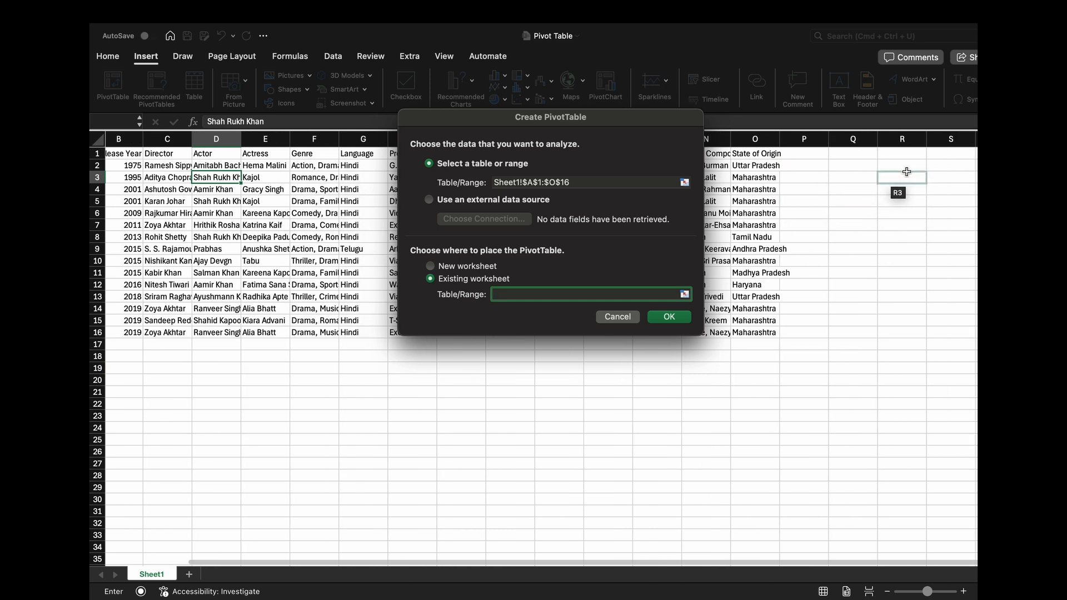
{"action": "left_click", "coordinate": [474, 267]}
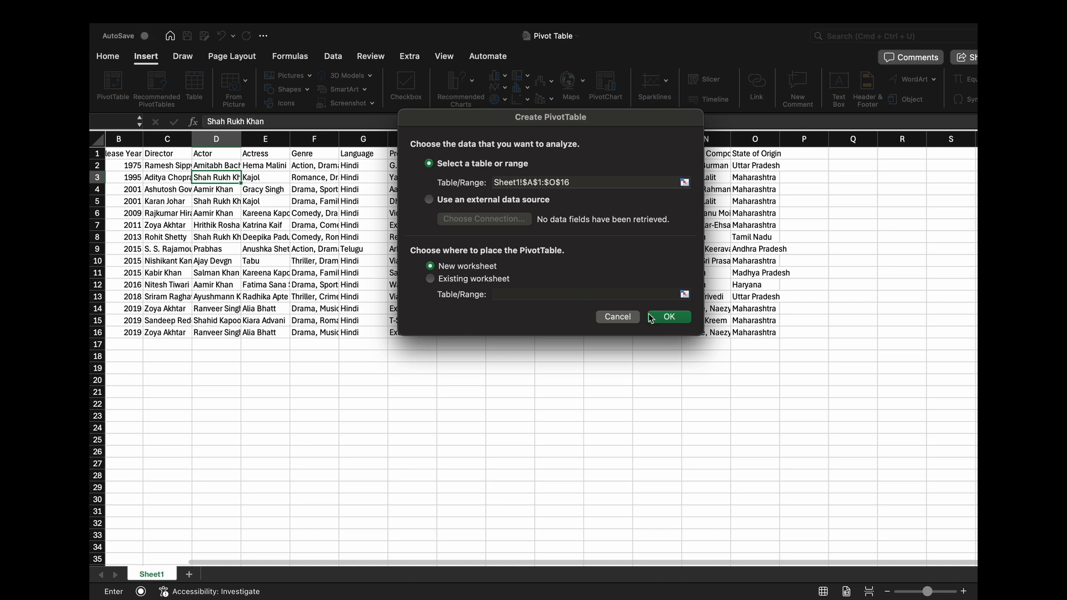
{"action": "left_click", "coordinate": [666, 318]}
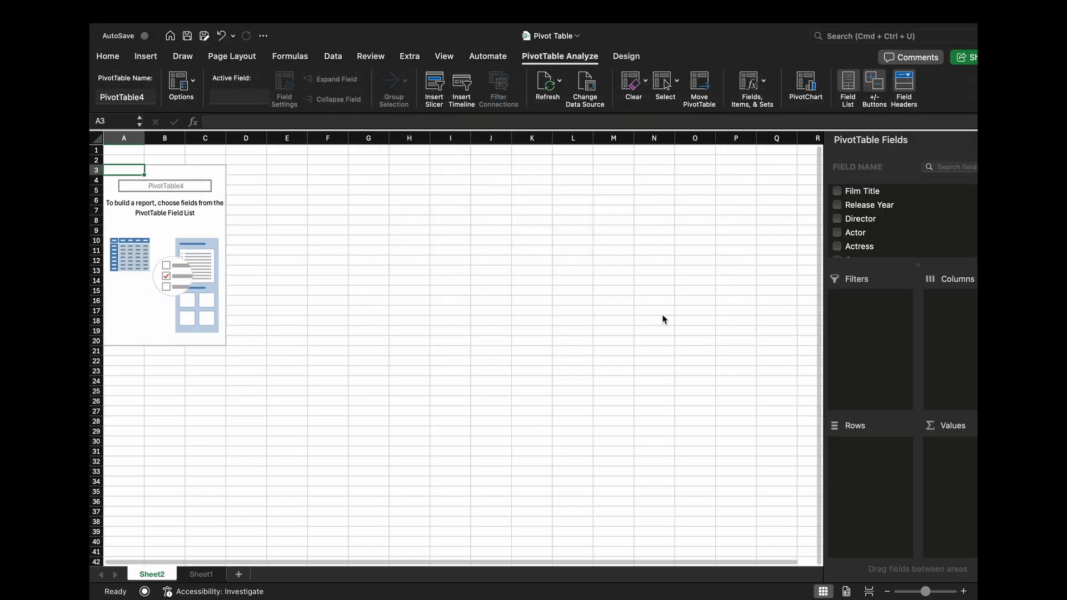
- Examine the source data on Sheet1 and the empty PivotTable on Sheet2, selecting cells inside and outside its placeholder to show and hide the field list
{"action": "left_click", "coordinate": [200, 578]}
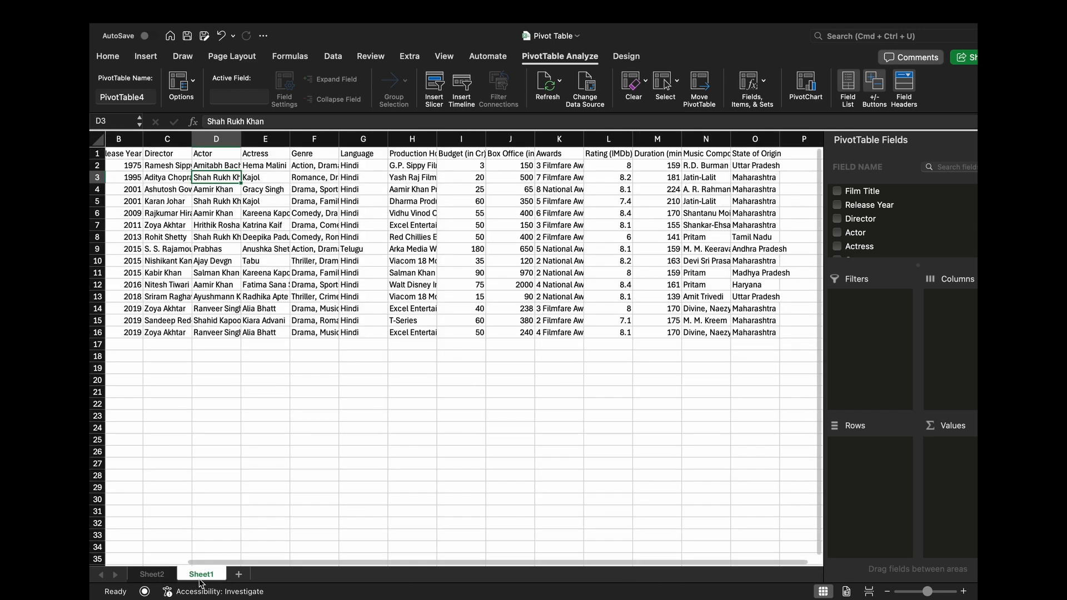
{"action": "left_click", "coordinate": [346, 284]}
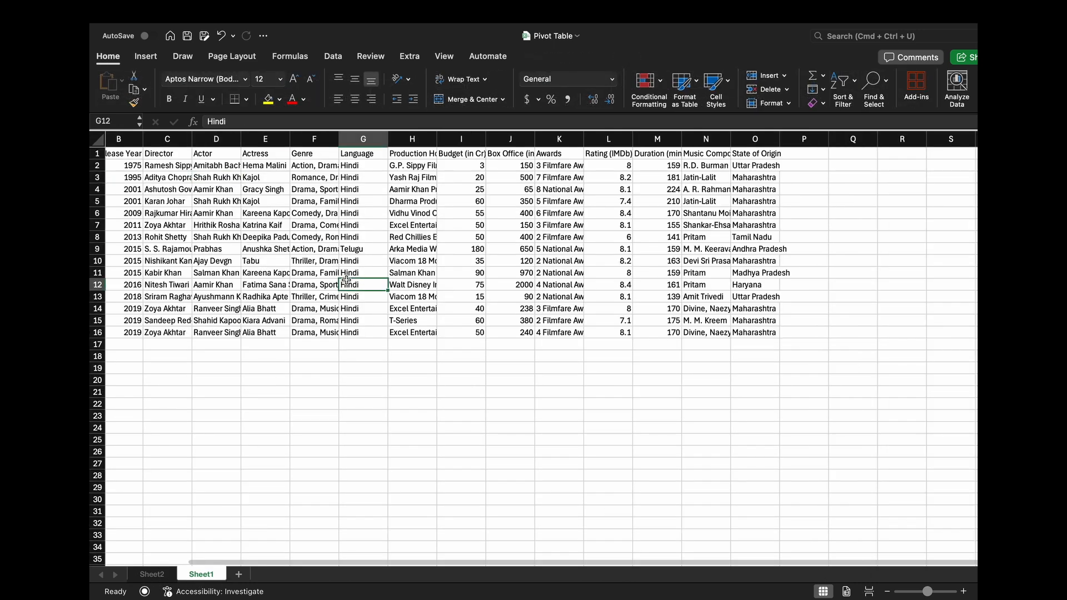
{"action": "left_click", "coordinate": [153, 575]}
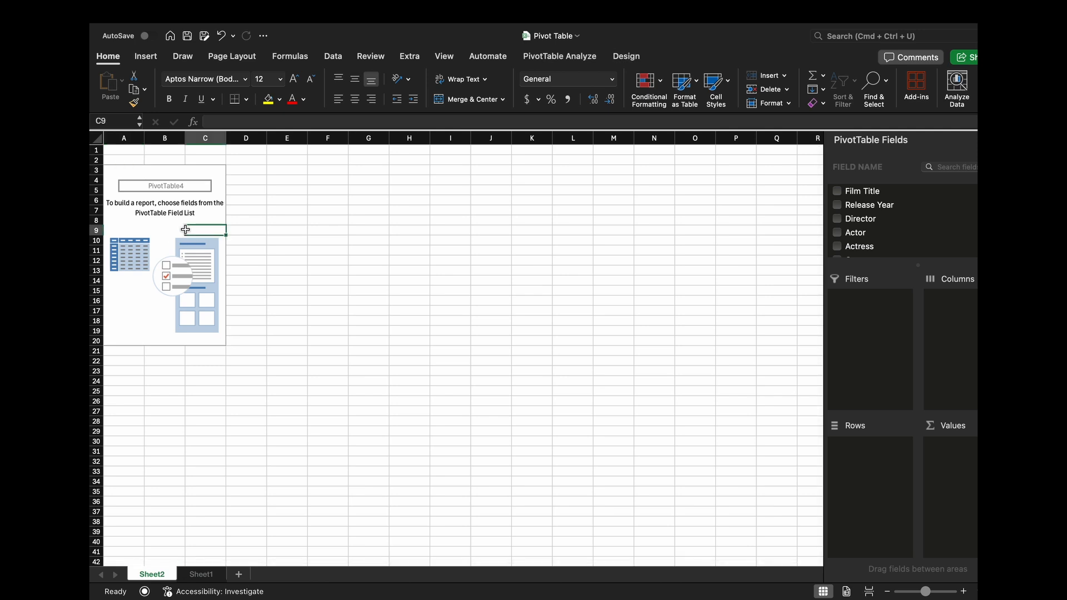
{"action": "left_click", "coordinate": [964, 592]}
{"action": "left_click", "coordinate": [964, 591]}
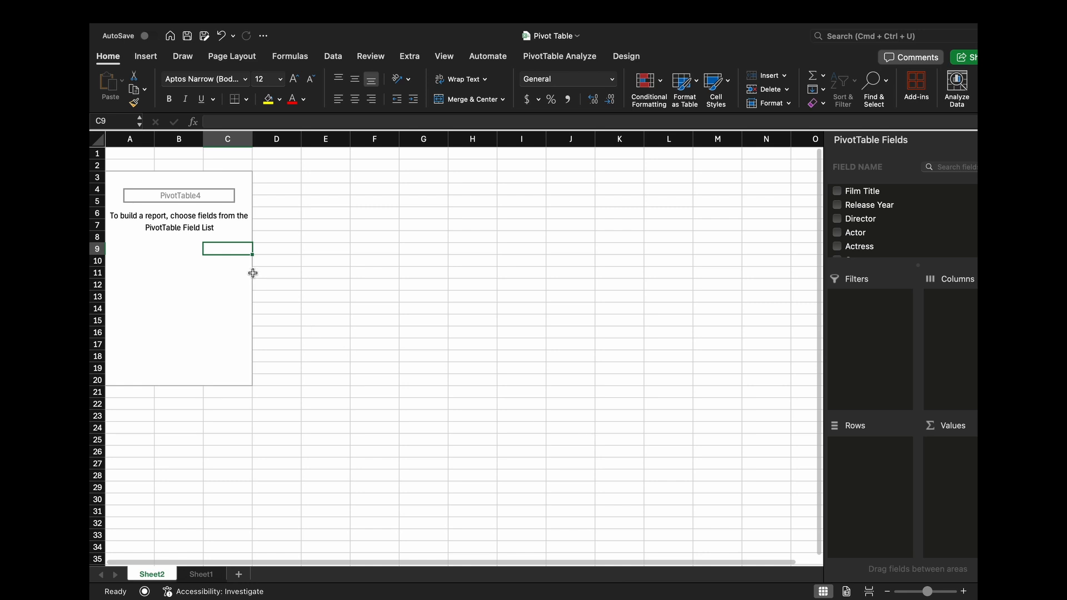
{"action": "left_click", "coordinate": [189, 273]}
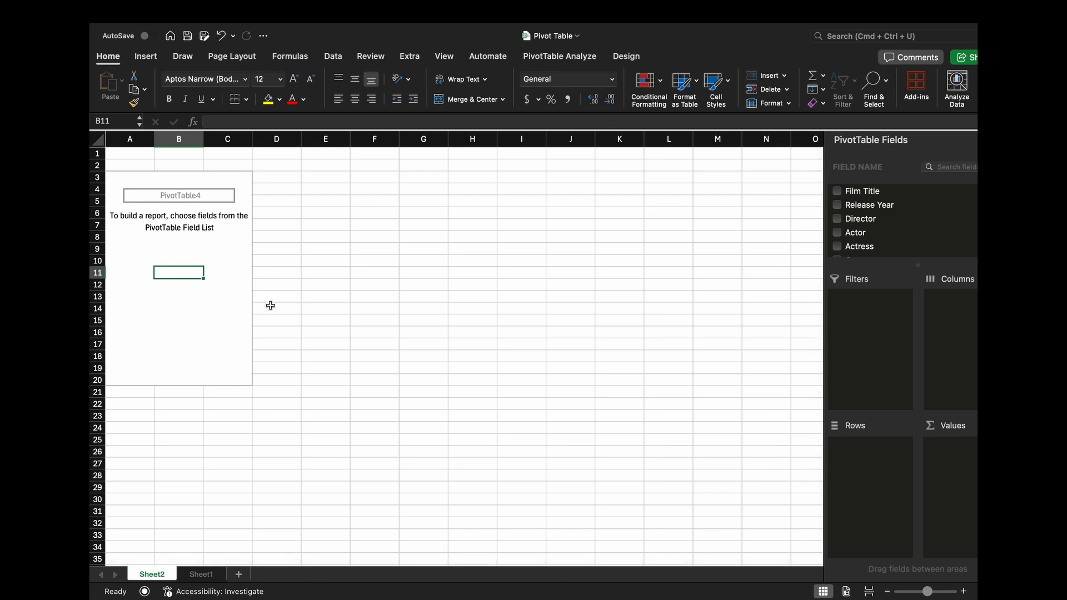
{"action": "left_click", "coordinate": [226, 299]}
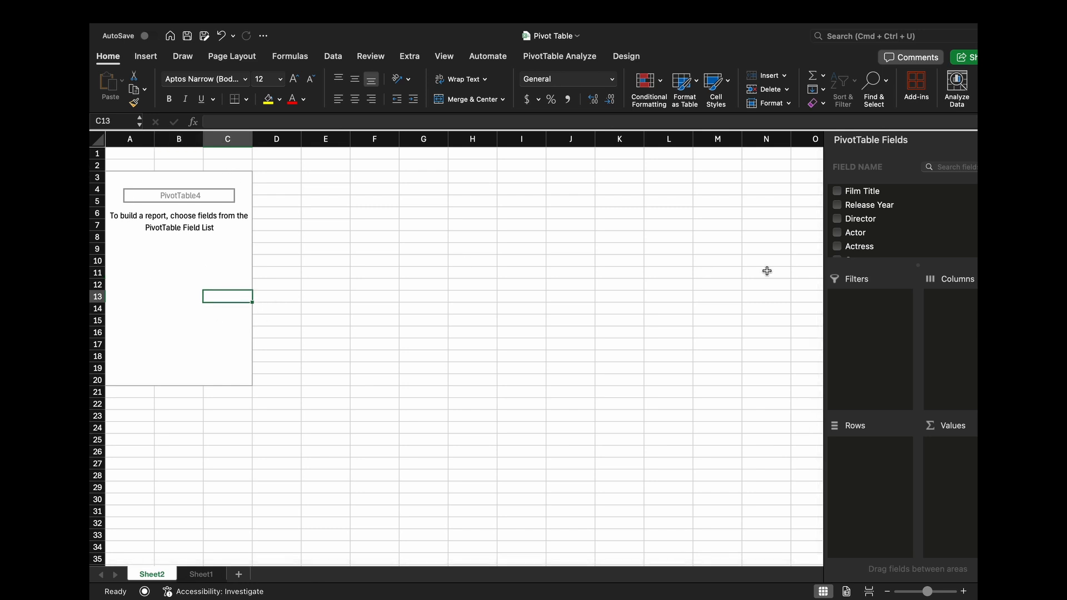
{"action": "left_click", "coordinate": [395, 309]}
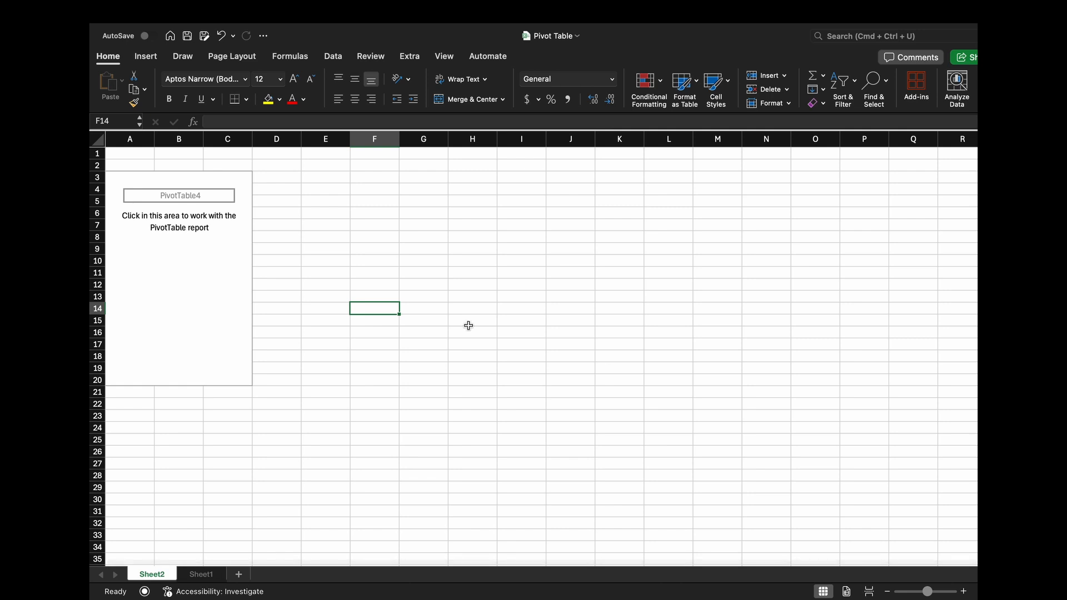
{"action": "left_click", "coordinate": [157, 282]}
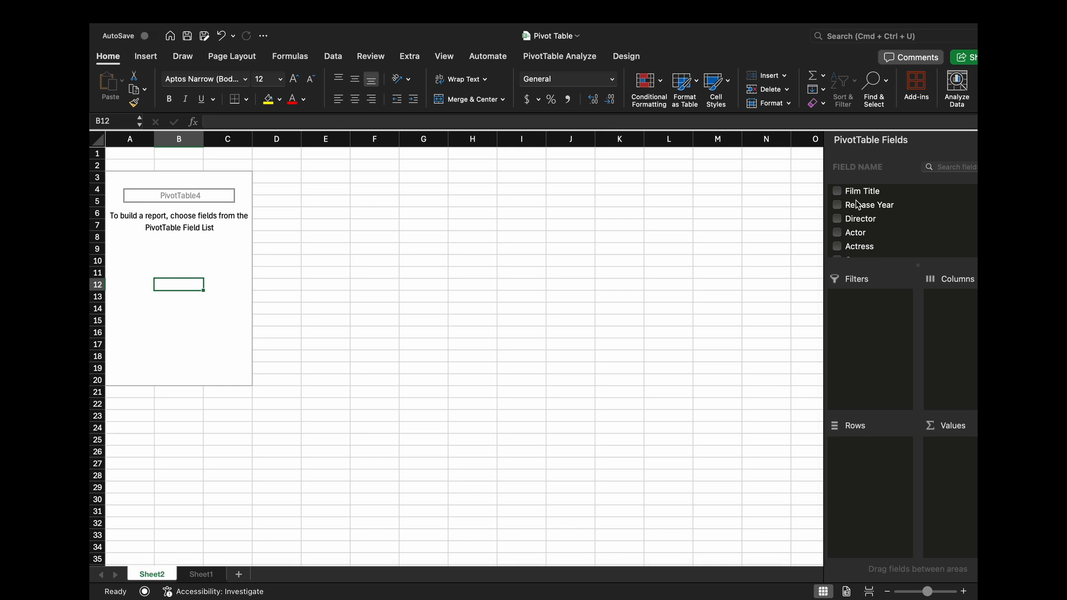
- Compare the column headers on Sheet1 with the fields offered for the PivotTable on Sheet2
{"action": "left_click", "coordinate": [204, 575]}
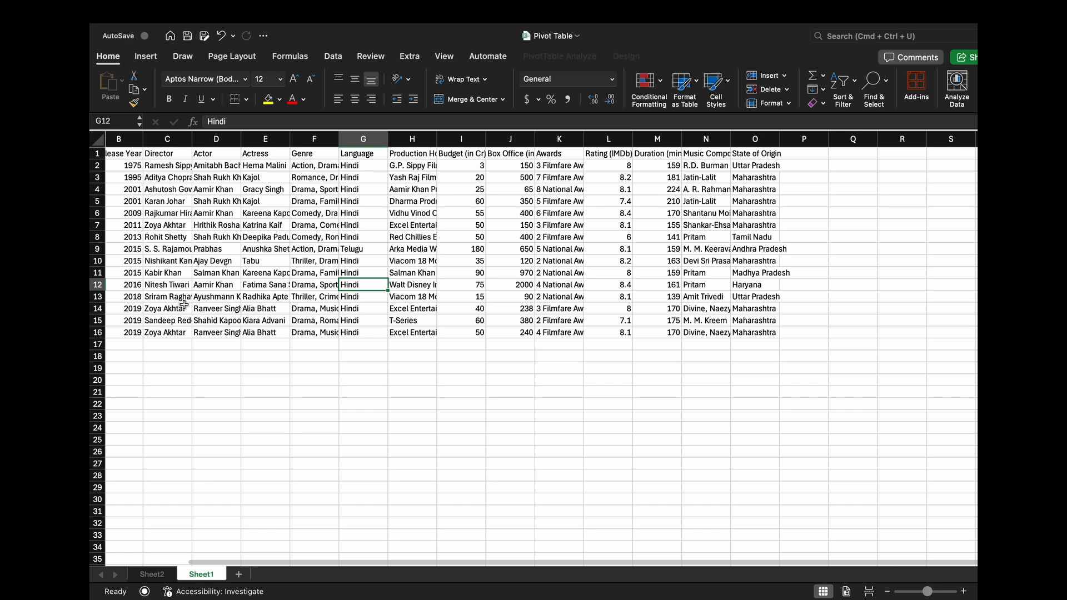
{"action": "left_click", "coordinate": [125, 156]}
{"action": "key", "text": "Left"}
{"action": "key", "text": "Right"}
{"action": "key", "text": "Left"}
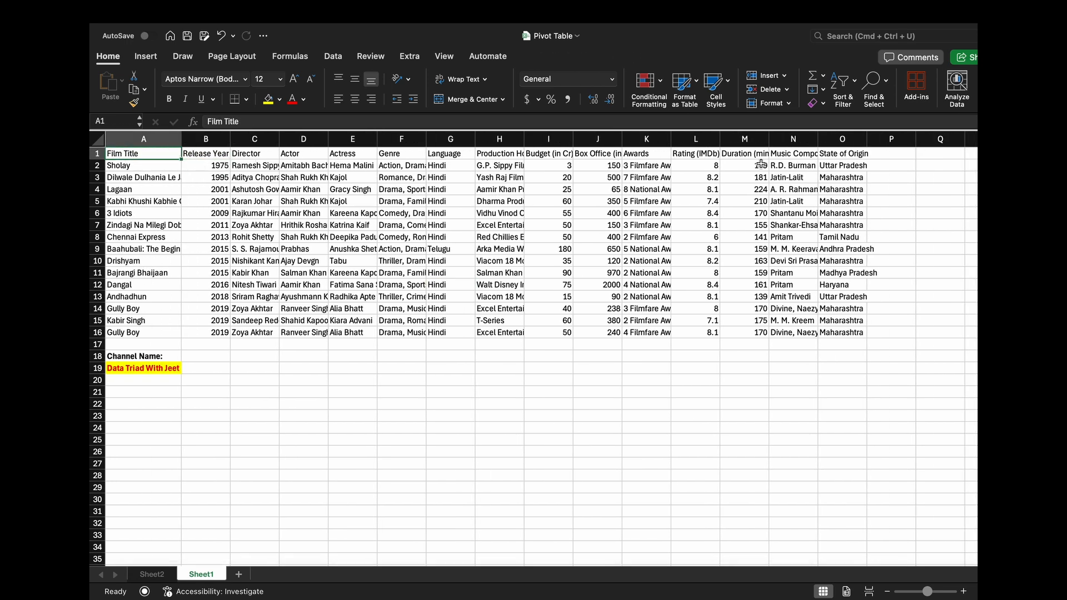
{"action": "left_click", "coordinate": [151, 574]}
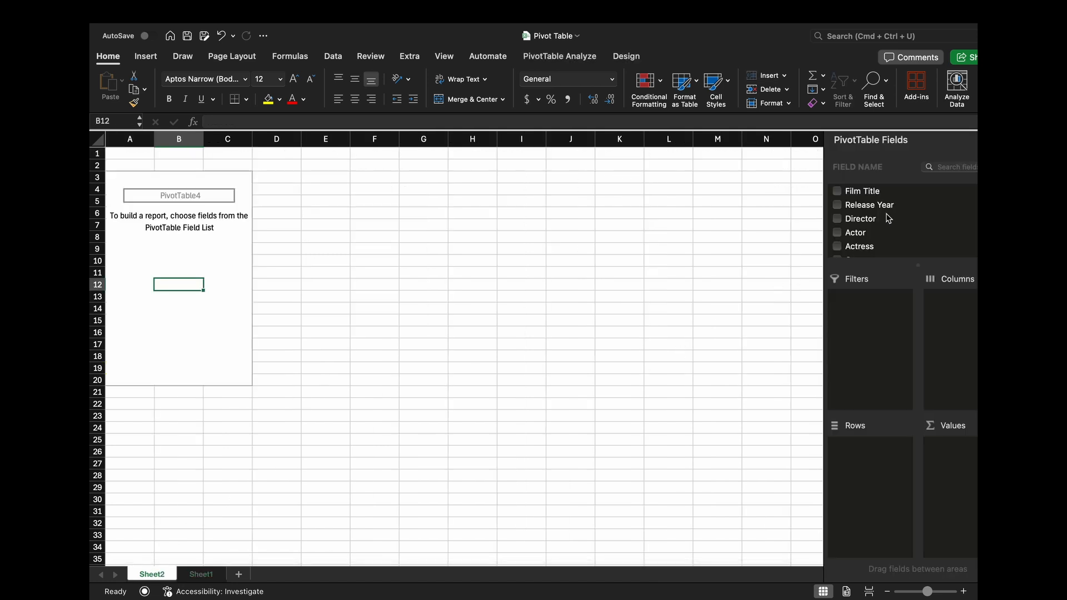
{"action": "scroll", "coordinate": [876, 208], "scroll_direction": "down", "scroll_amount": 10}
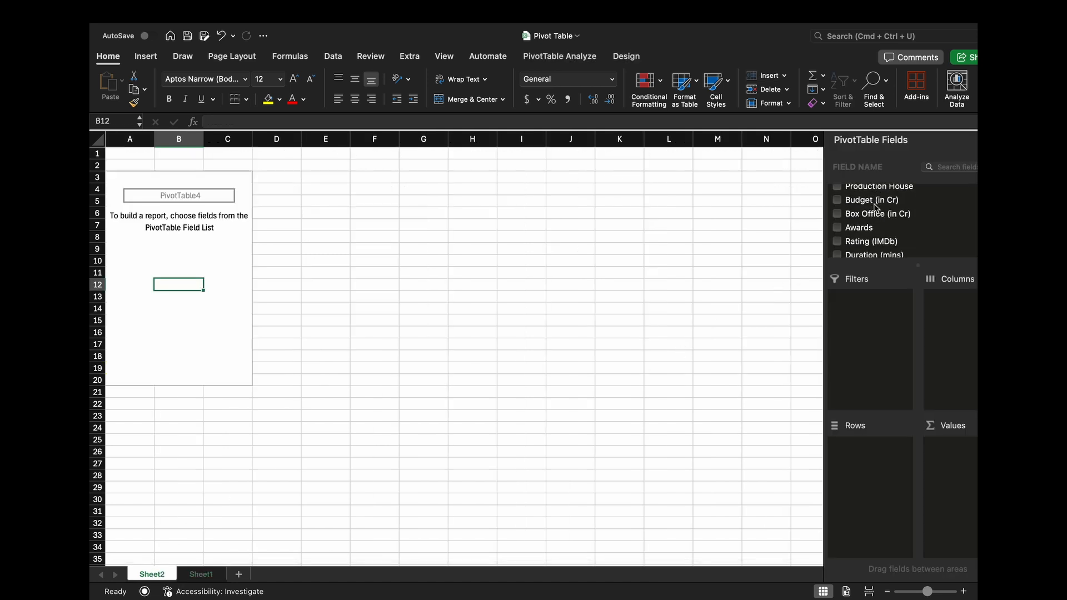
{"action": "scroll", "coordinate": [876, 214], "scroll_direction": "up", "scroll_amount": 10}
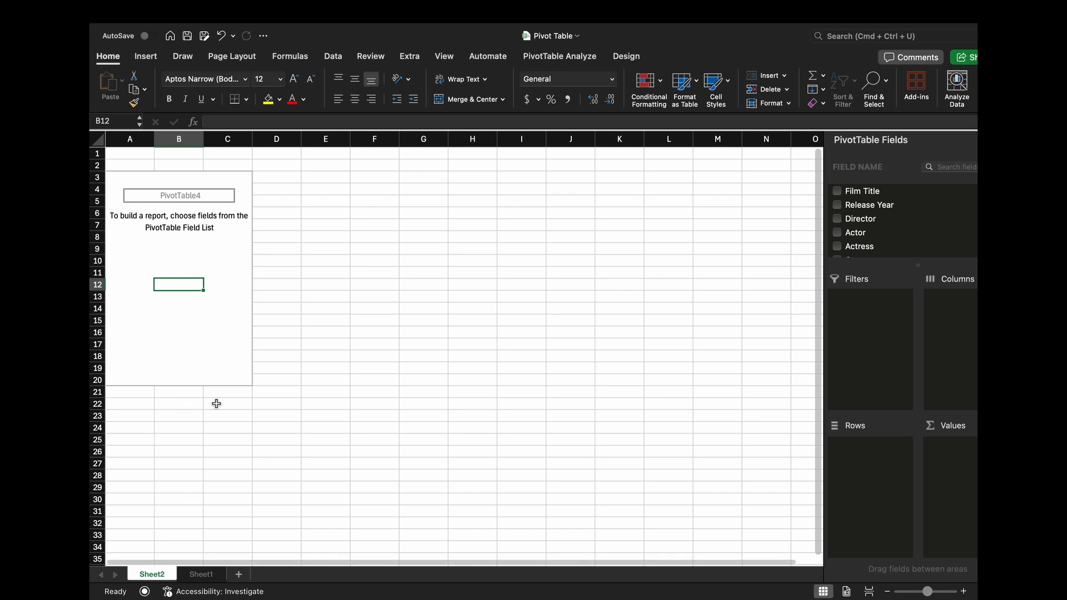
- Widen the Budget (in Cr) and Box Office (in Cr) columns on Sheet1 to fit their headers
{"action": "left_click", "coordinate": [205, 578]}
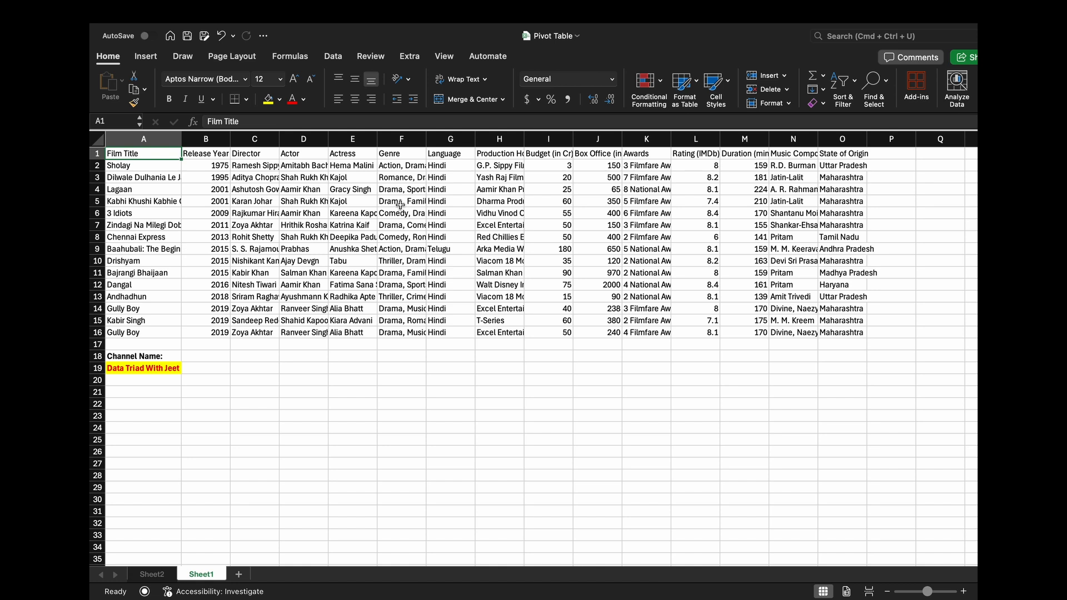
{"action": "left_click", "coordinate": [559, 155]}
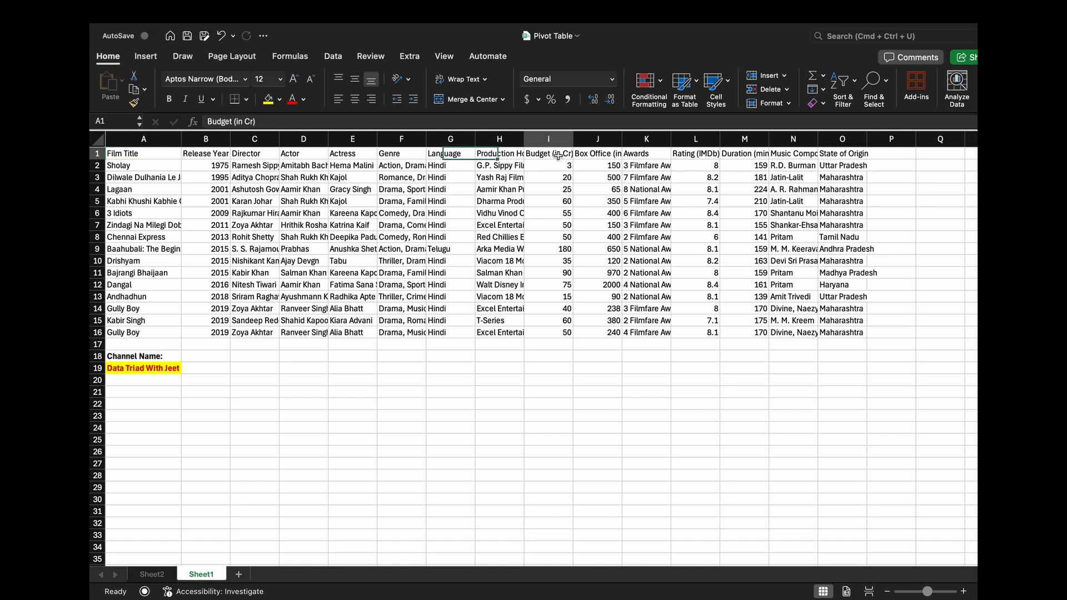
{"action": "left_click_drag", "start_coordinate": [573, 138], "coordinate": [579, 138]}
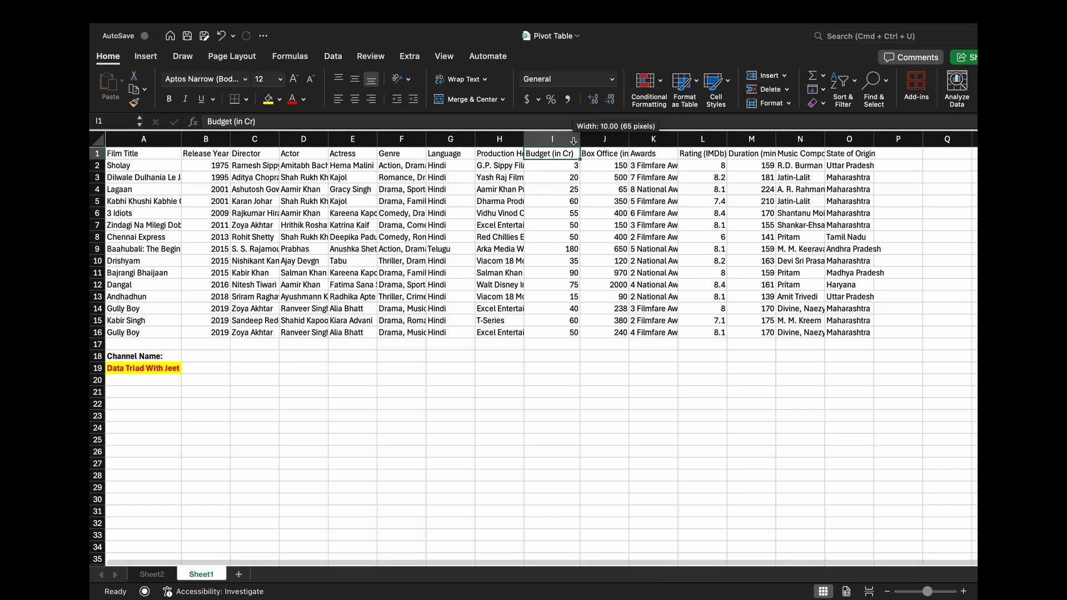
{"action": "double_click", "coordinate": [629, 136]}
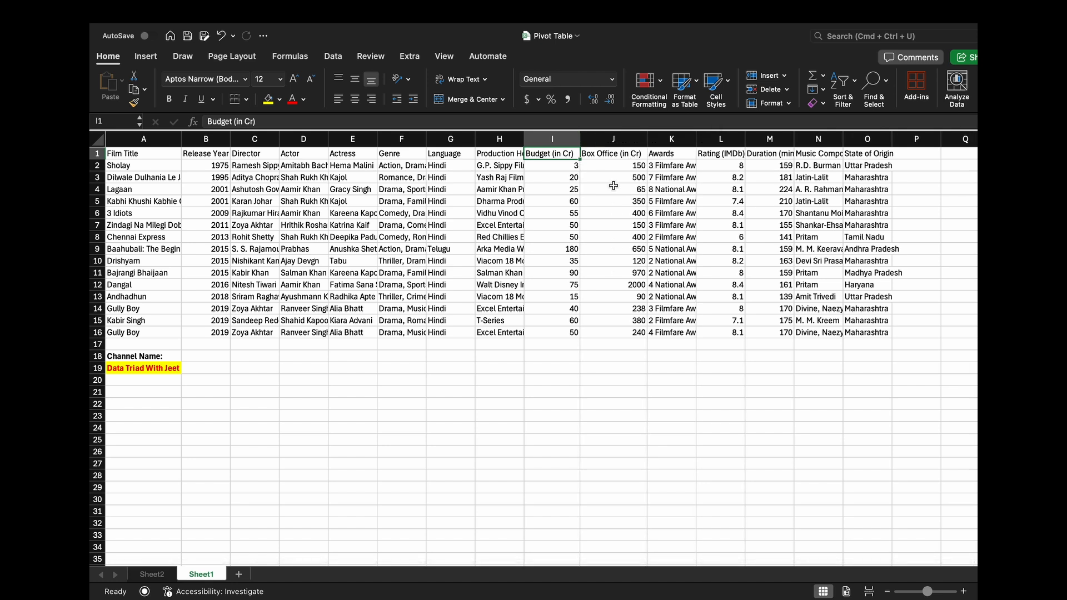
- Examine the release year, budget and box office values of the film Sholay on Sheet1
{"action": "left_click", "coordinate": [574, 169]}
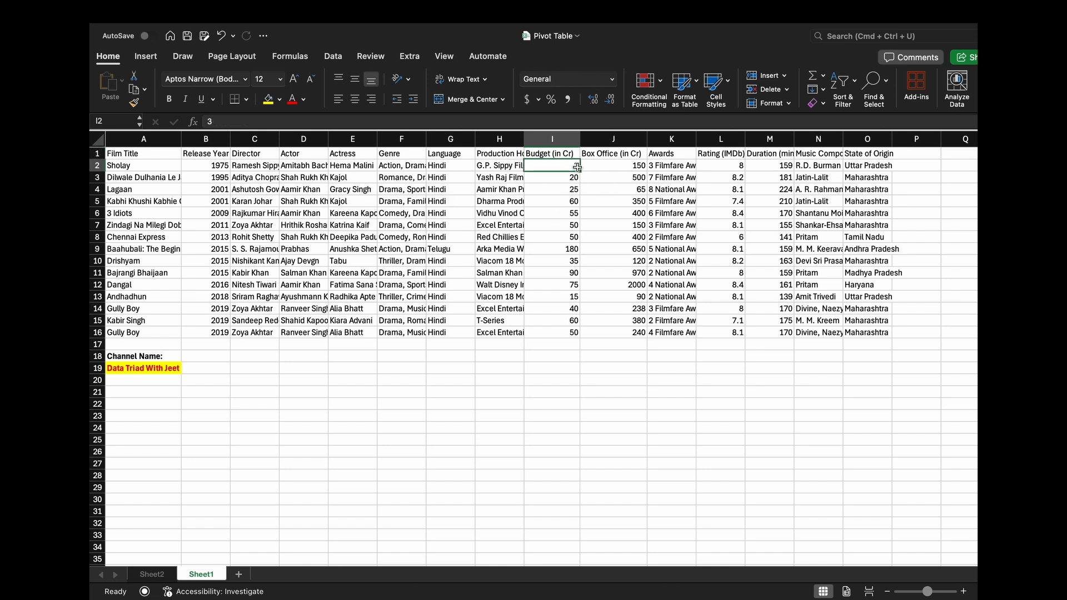
{"action": "left_click", "coordinate": [226, 168]}
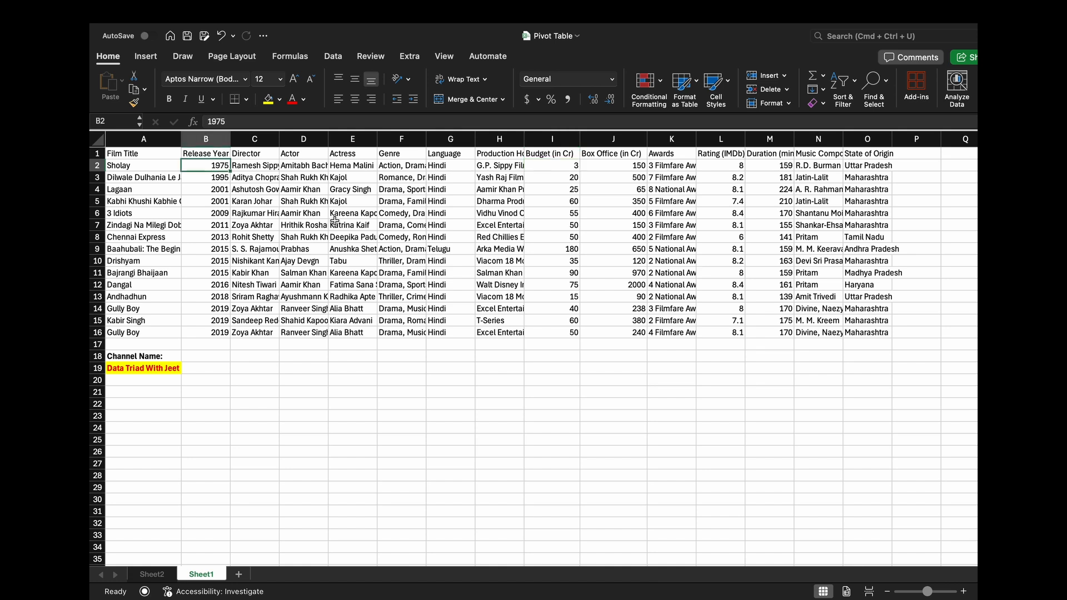
{"action": "left_click", "coordinate": [572, 167]}
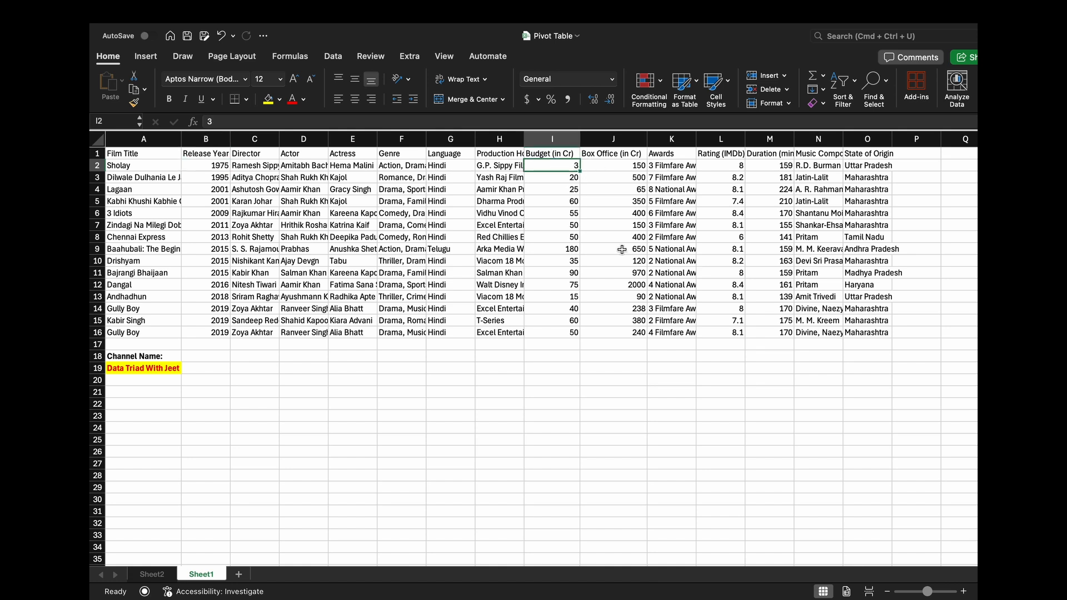
{"action": "left_click", "coordinate": [624, 166]}
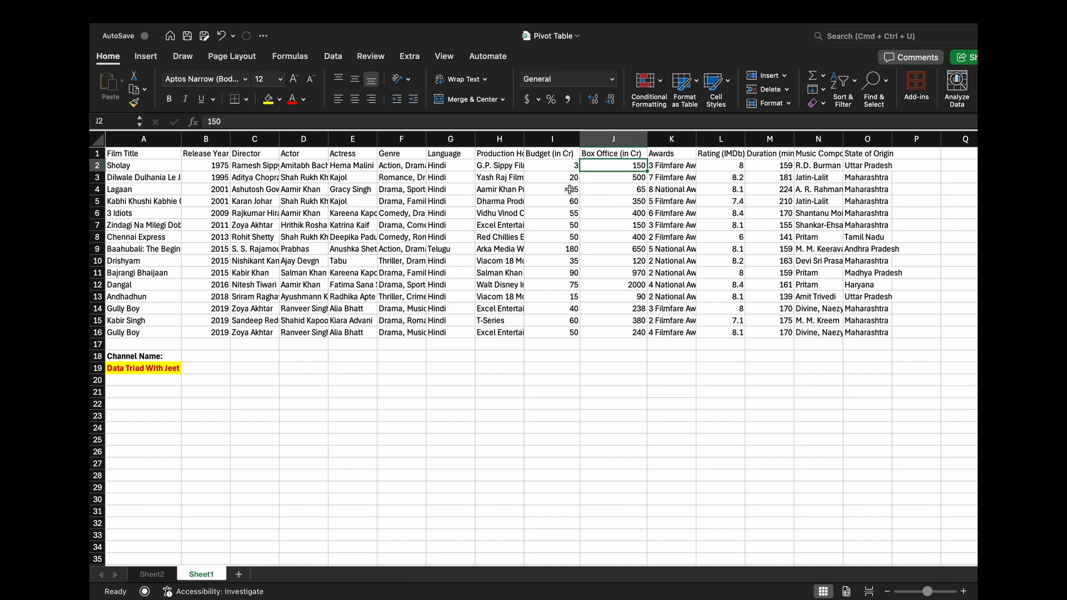
- Widen the Film Title column on Sheet1 so the full title Baahubali: The Beginning fits
{"action": "left_click", "coordinate": [574, 250]}
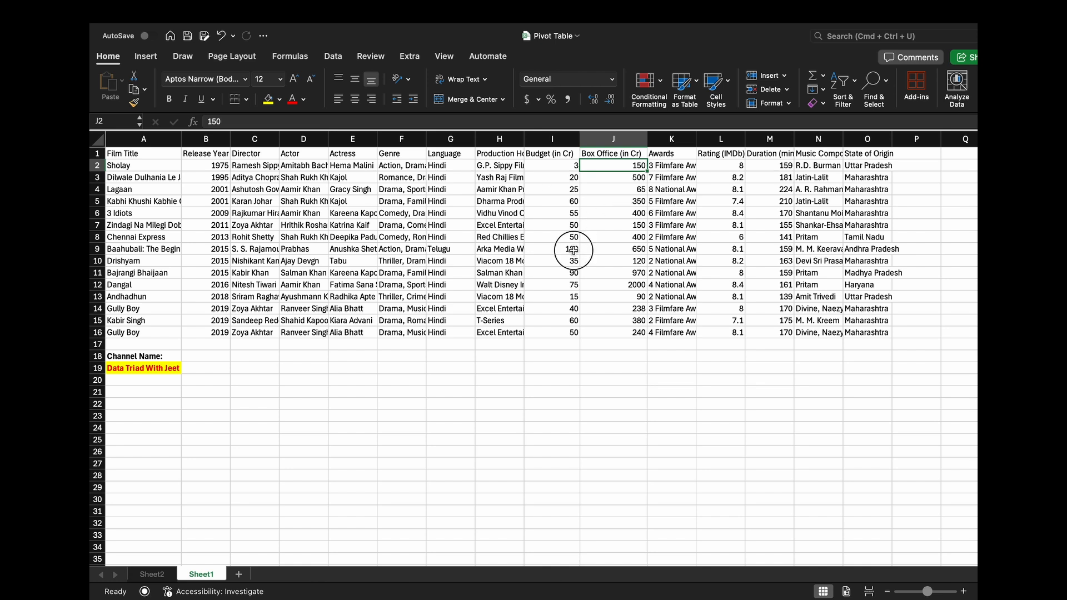
{"action": "left_click", "coordinate": [173, 251]}
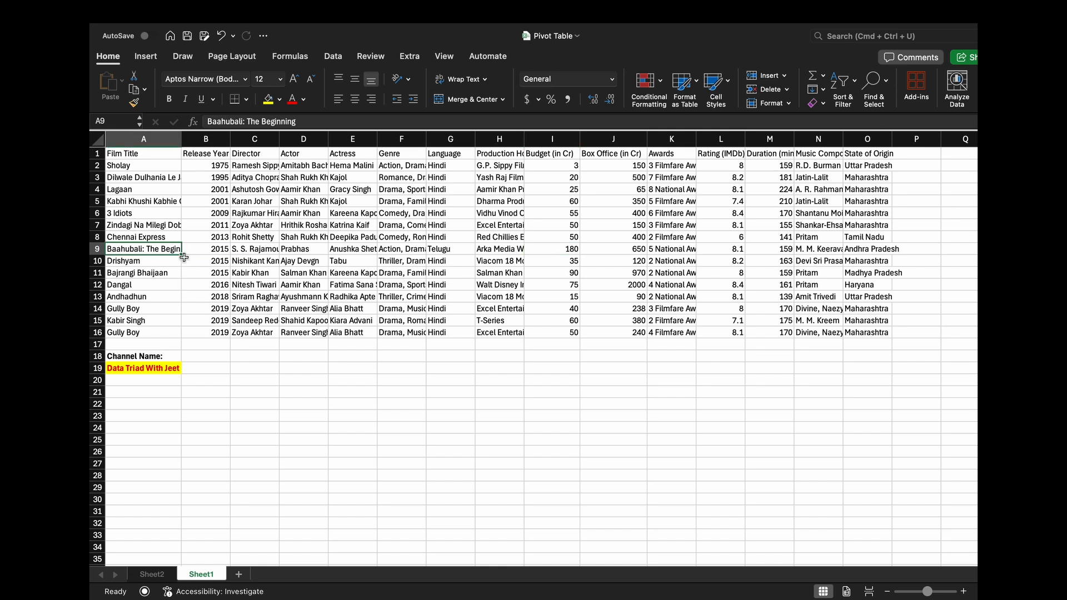
{"action": "left_click_drag", "start_coordinate": [182, 139], "coordinate": [215, 139]}
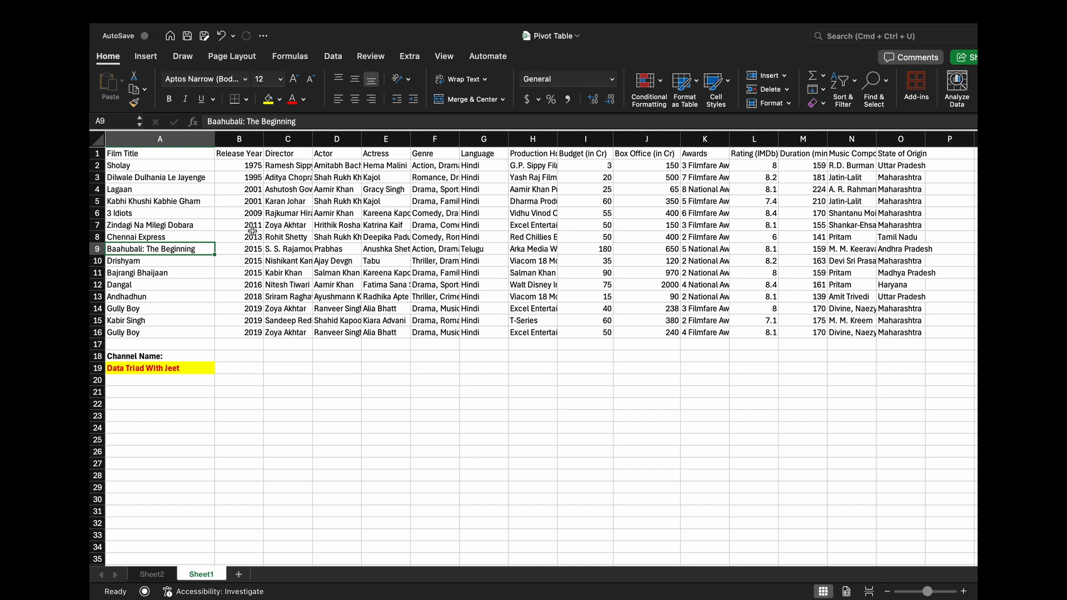
- Examine the Baahubali: The Beginning record across its release year, director, actor, actress, budget and box office columns
{"action": "left_click", "coordinate": [254, 252]}
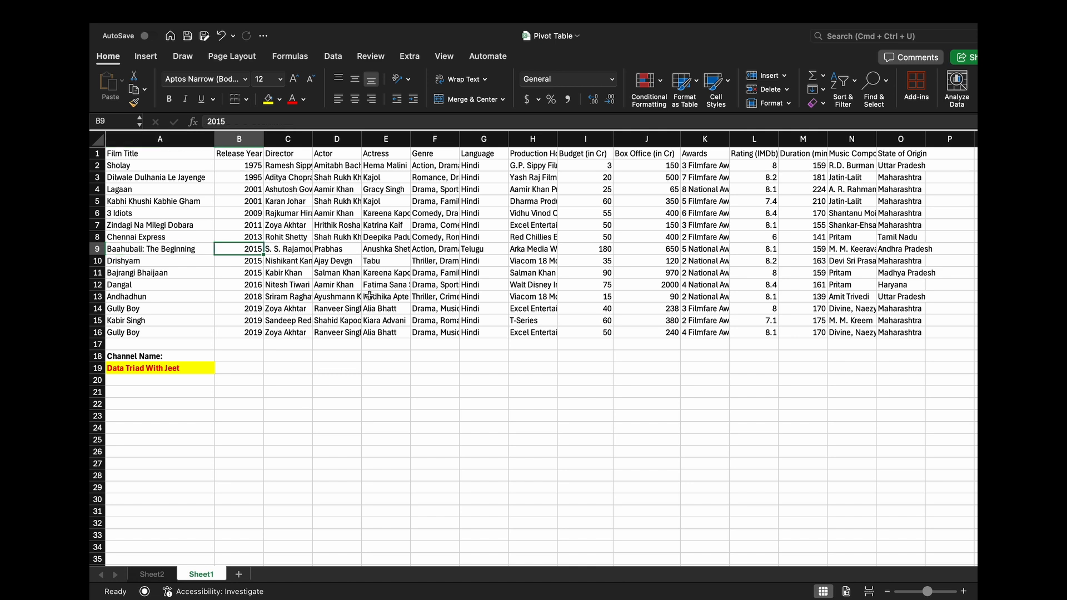
{"action": "left_click", "coordinate": [299, 249]}
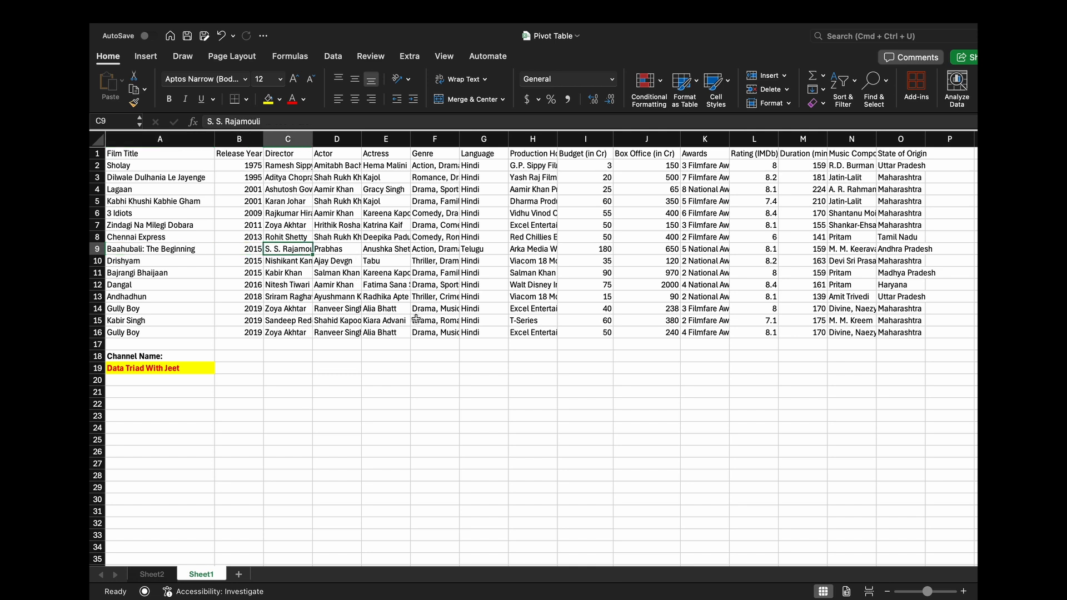
{"action": "left_click", "coordinate": [342, 250]}
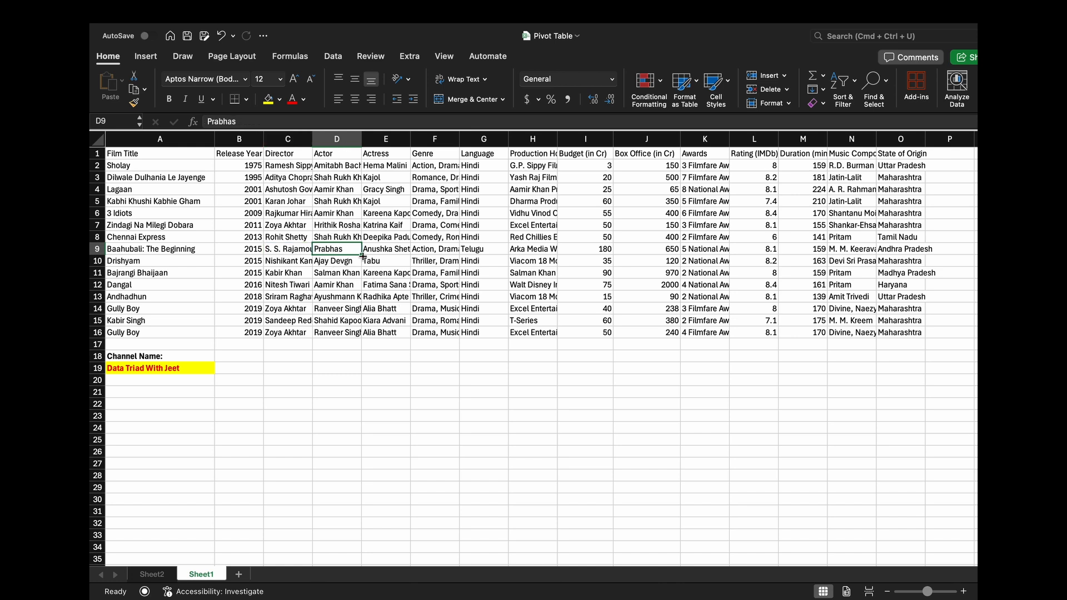
{"action": "left_click", "coordinate": [389, 250]}
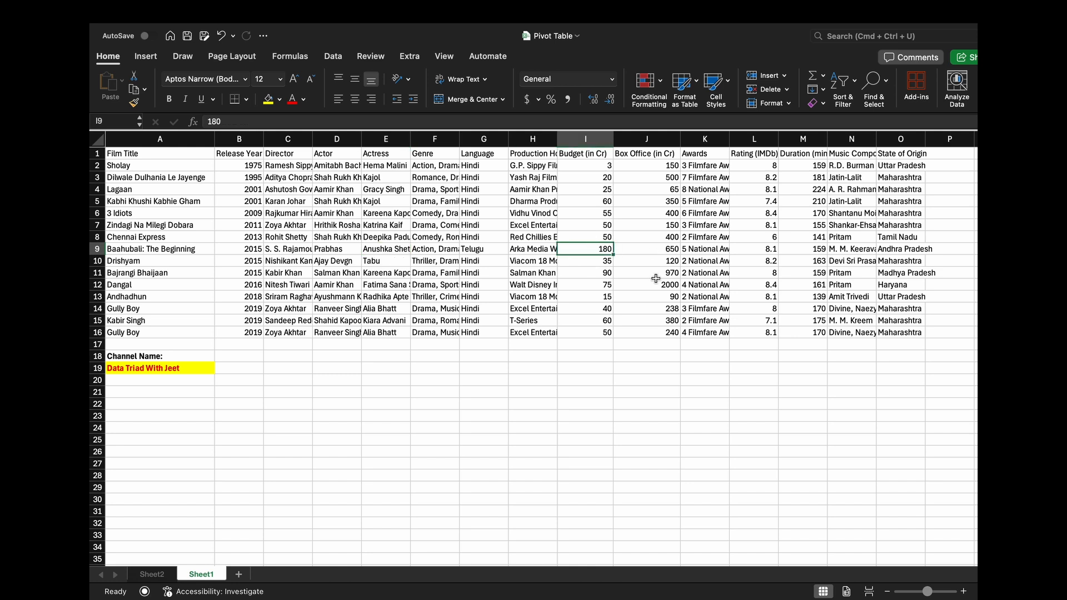
{"action": "left_click", "coordinate": [670, 250]}
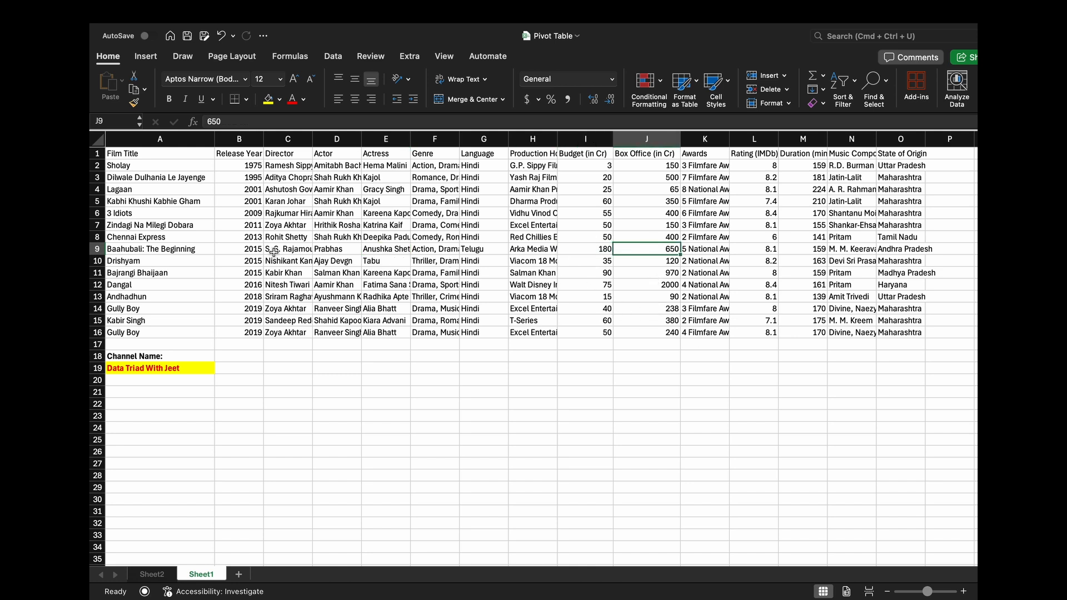
{"action": "left_click", "coordinate": [185, 249]}
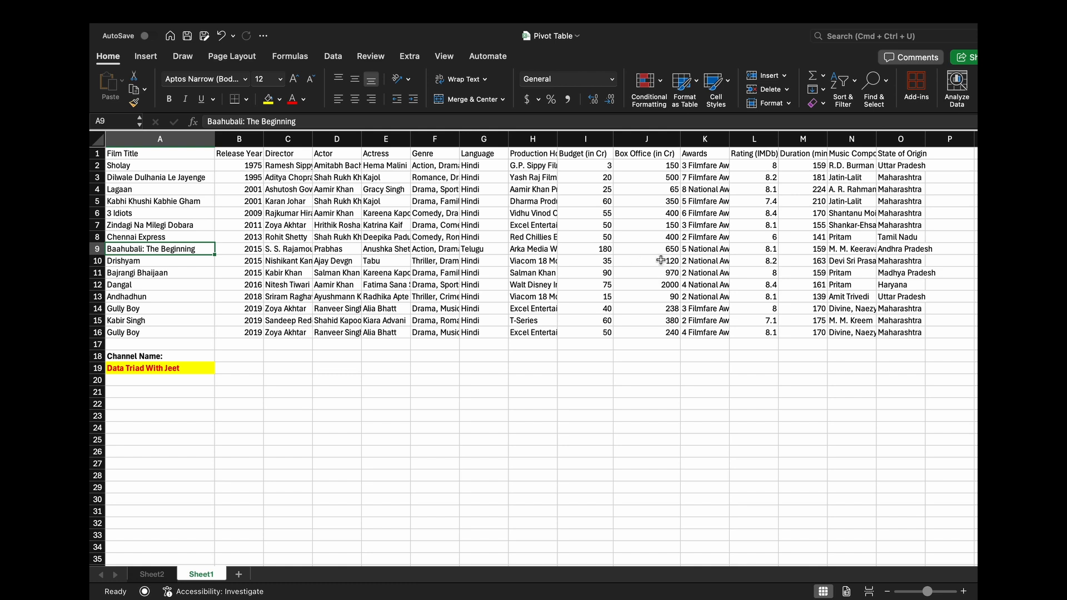
- Add the Director field to the Rows area of the empty PivotTable on Sheet2
{"action": "left_click", "coordinate": [152, 576]}
{"action": "left_click", "coordinate": [229, 238]}
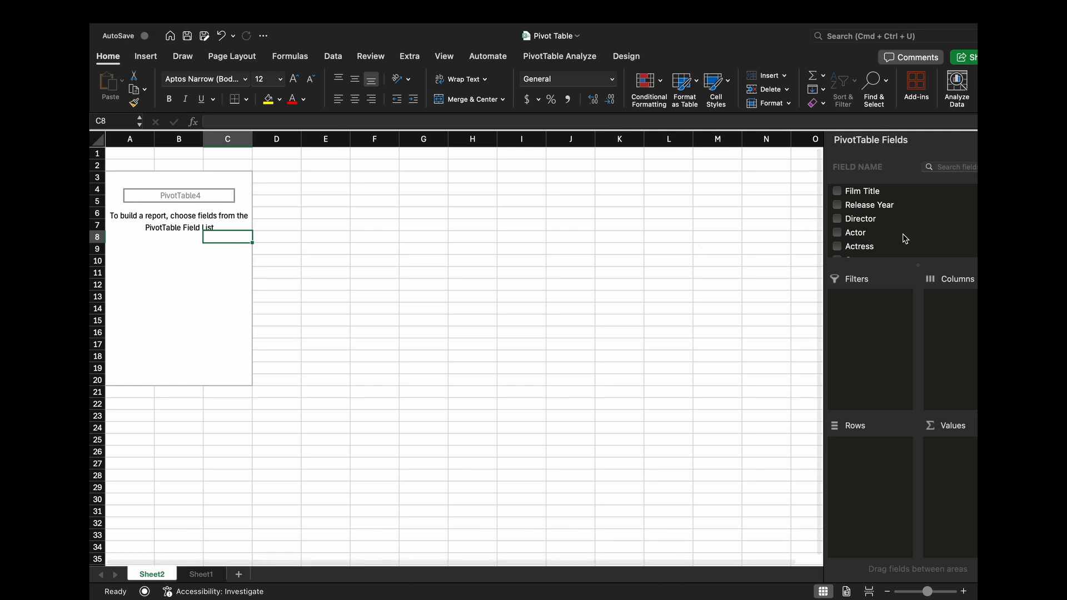
{"action": "scroll", "coordinate": [903, 237], "scroll_direction": "down", "scroll_amount": 5}
{"action": "scroll", "coordinate": [914, 220], "scroll_direction": "up", "scroll_amount": 5}
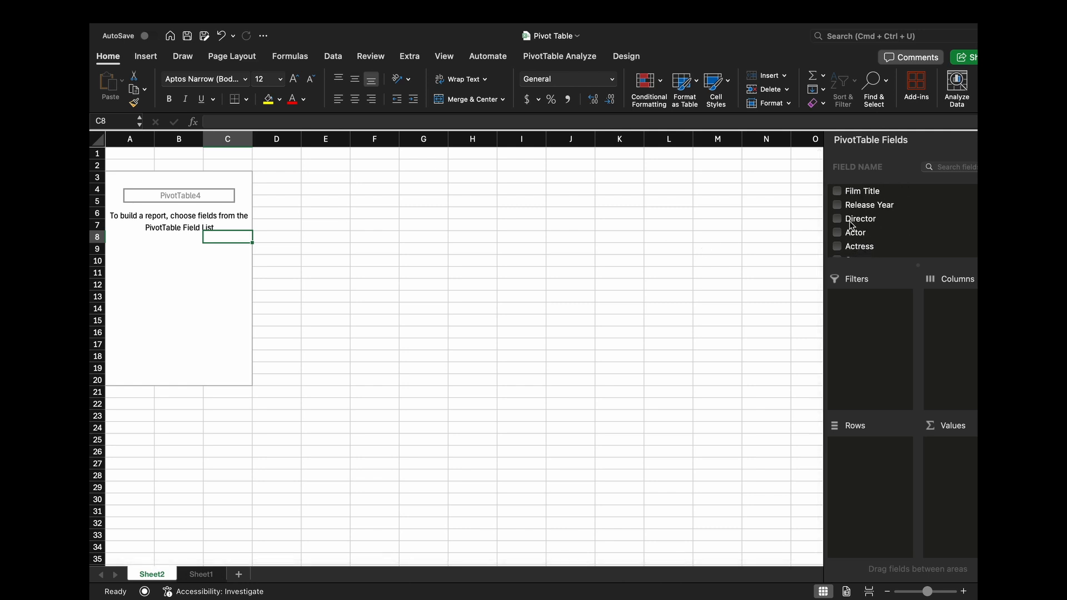
{"action": "left_click_drag", "start_coordinate": [862, 226], "coordinate": [877, 489]}
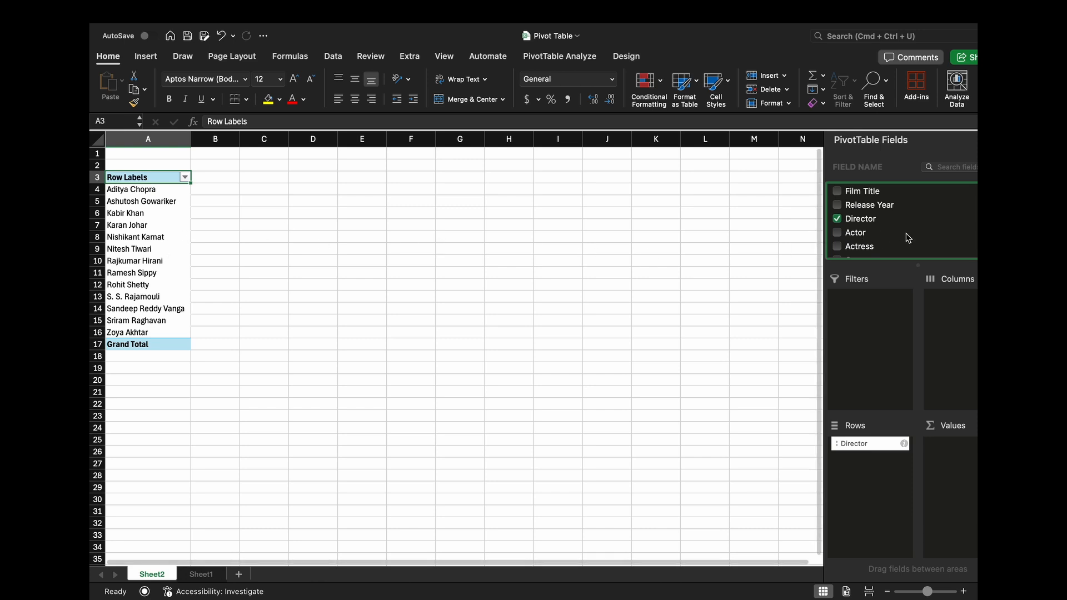
- Add the Budget (in Cr) field to the PivotTable's Values area as a sum
{"action": "scroll", "coordinate": [889, 236], "scroll_direction": "down", "scroll_amount": 5}
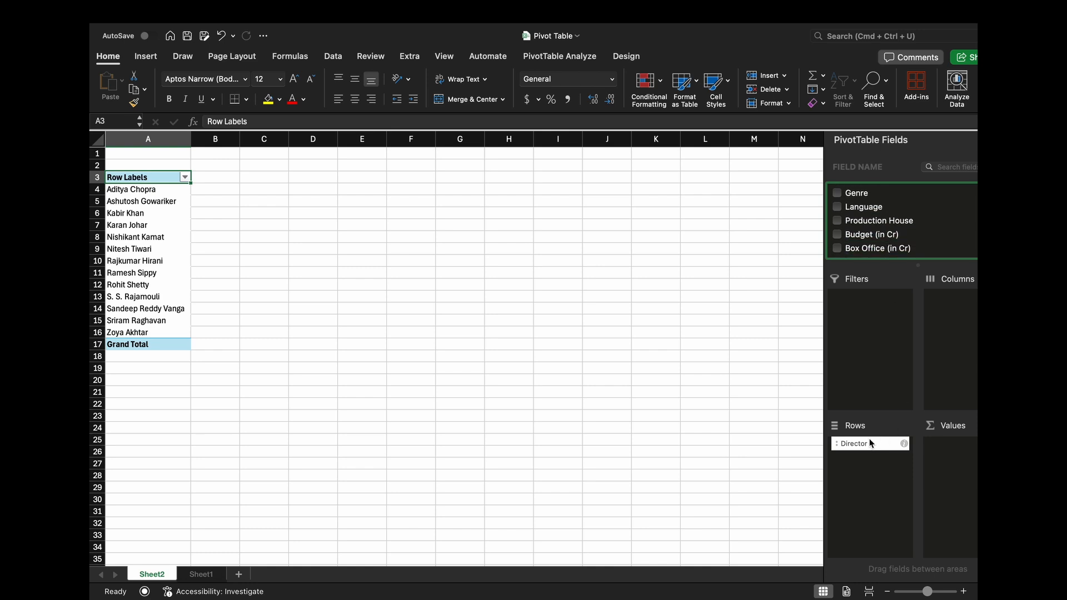
{"action": "scroll", "coordinate": [911, 233], "scroll_direction": "down", "scroll_amount": 1}
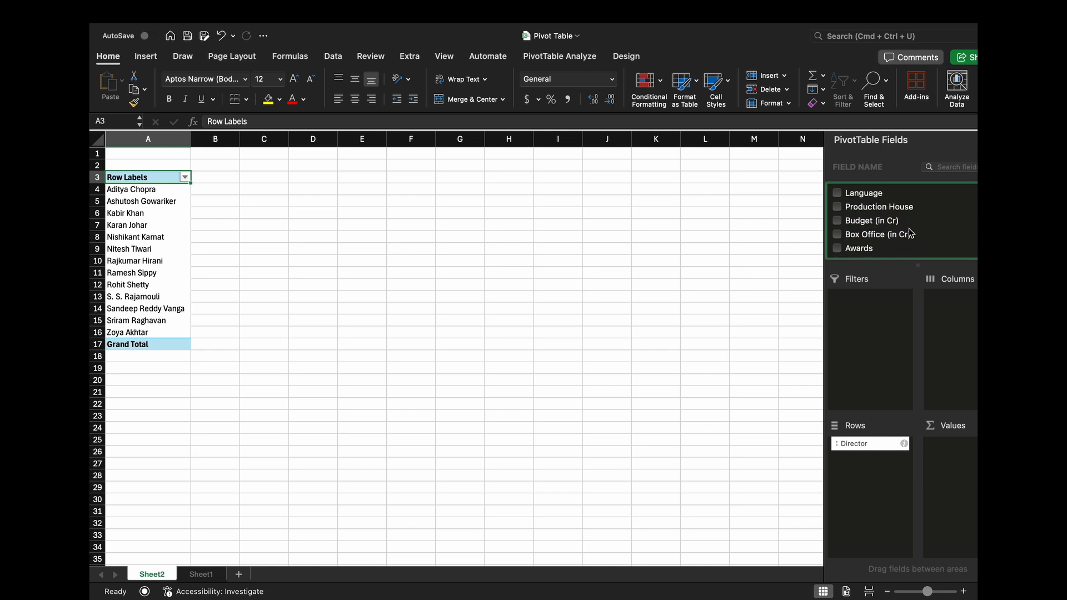
{"action": "left_click_drag", "start_coordinate": [888, 225], "coordinate": [957, 447]}
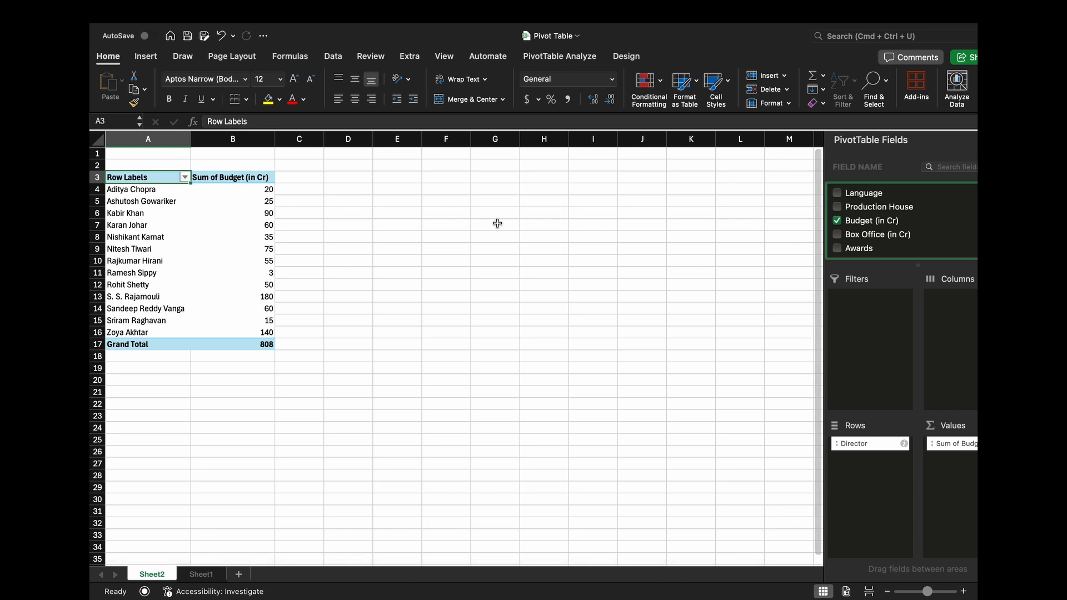
{"action": "left_click", "coordinate": [445, 140]}
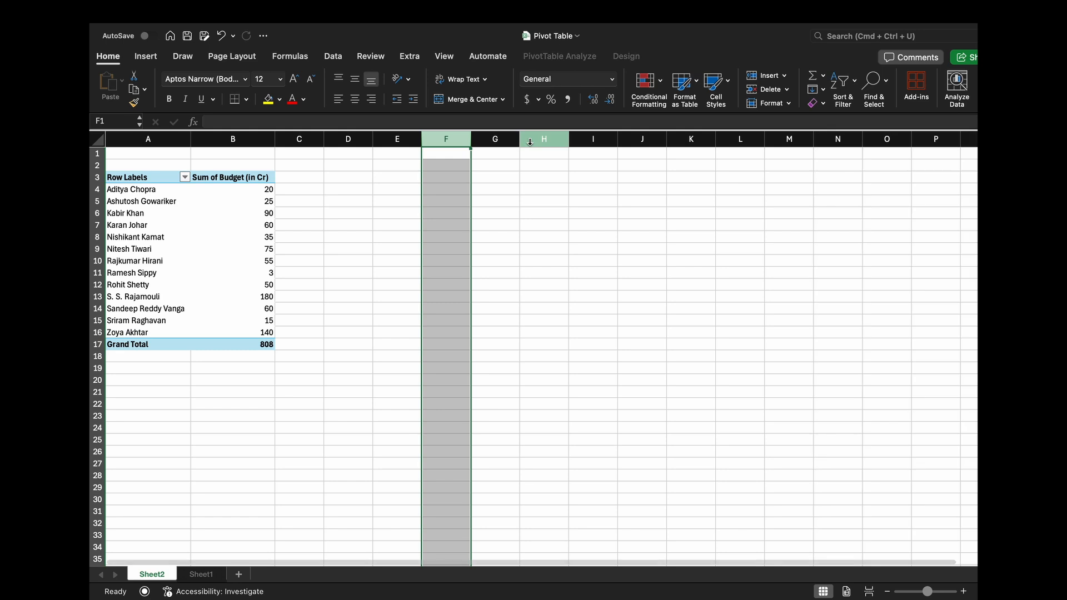
{"action": "left_click", "coordinate": [530, 140], "text": "shift"}
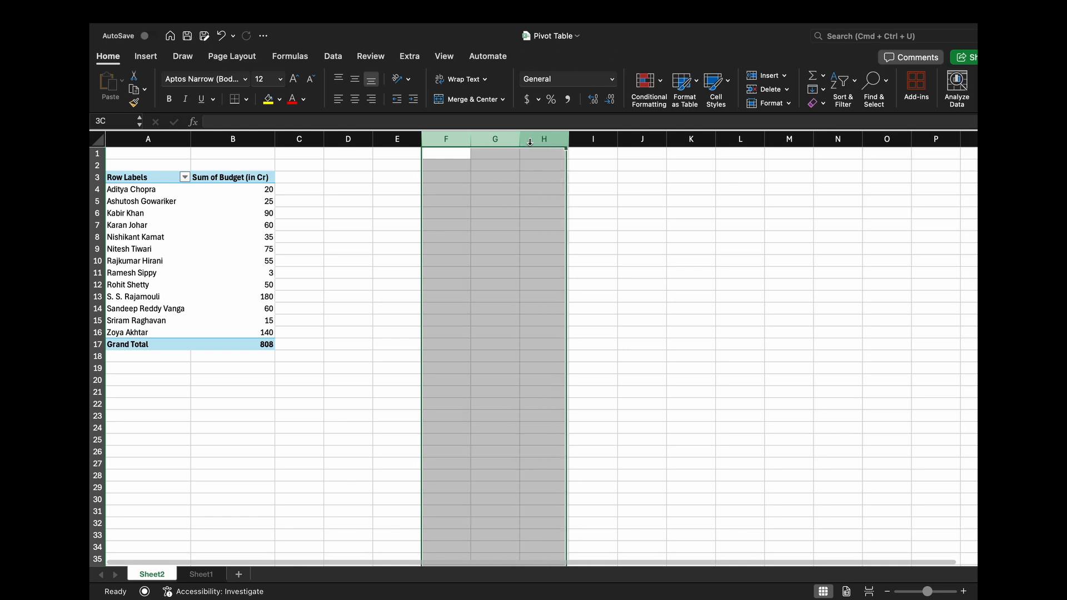
{"action": "left_click", "coordinate": [618, 198]}
- Add the Box Office (in Cr) field to the PivotTable's Values area as a second sum
{"action": "left_click", "coordinate": [226, 225]}
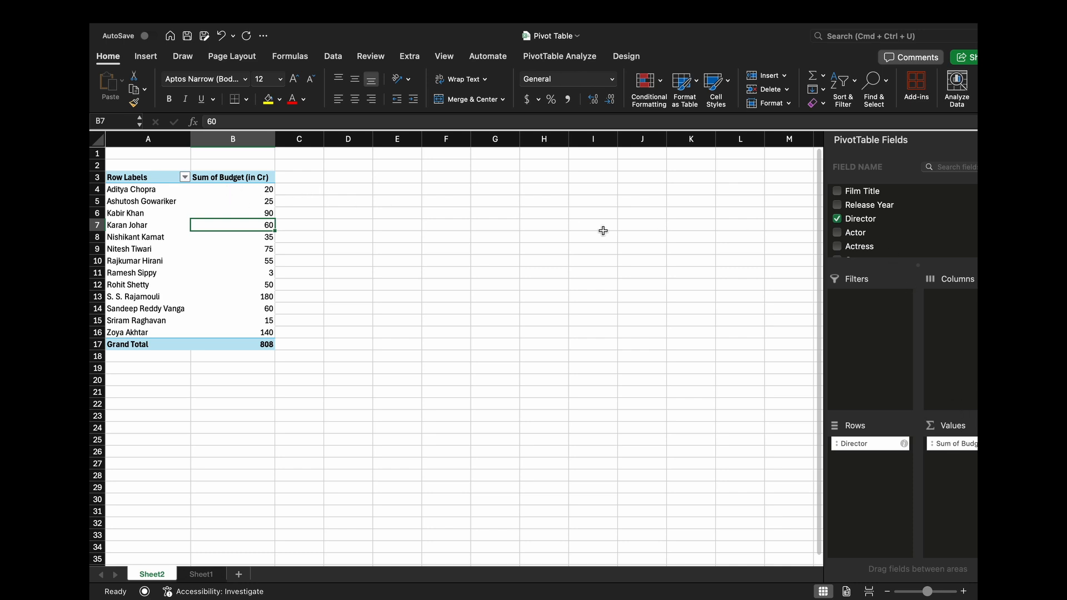
{"action": "scroll", "coordinate": [889, 225], "scroll_direction": "down", "scroll_amount": 3}
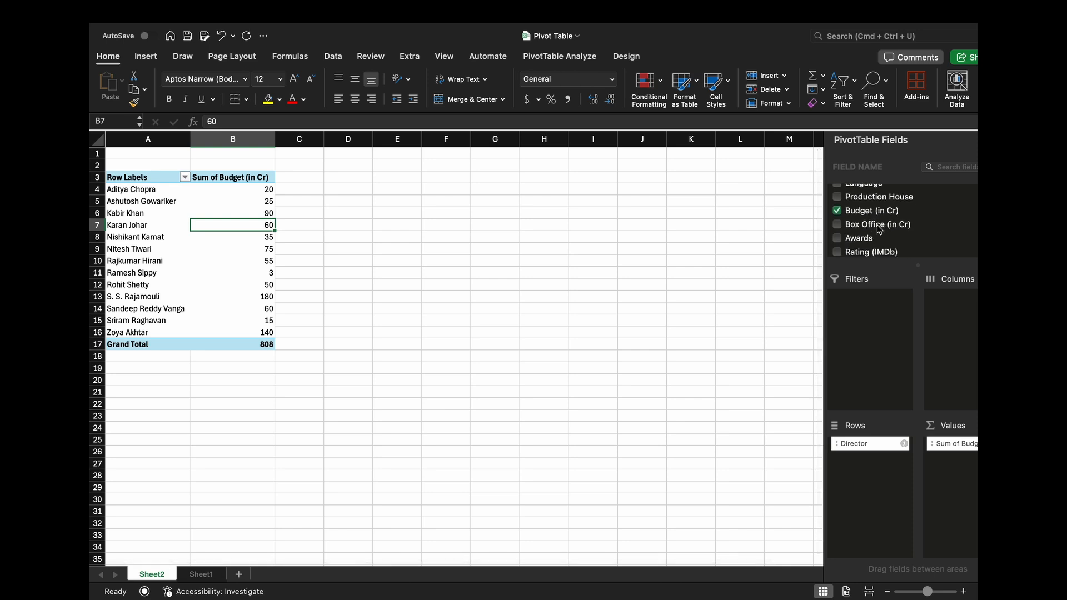
{"action": "left_click_drag", "start_coordinate": [878, 224], "coordinate": [962, 483]}
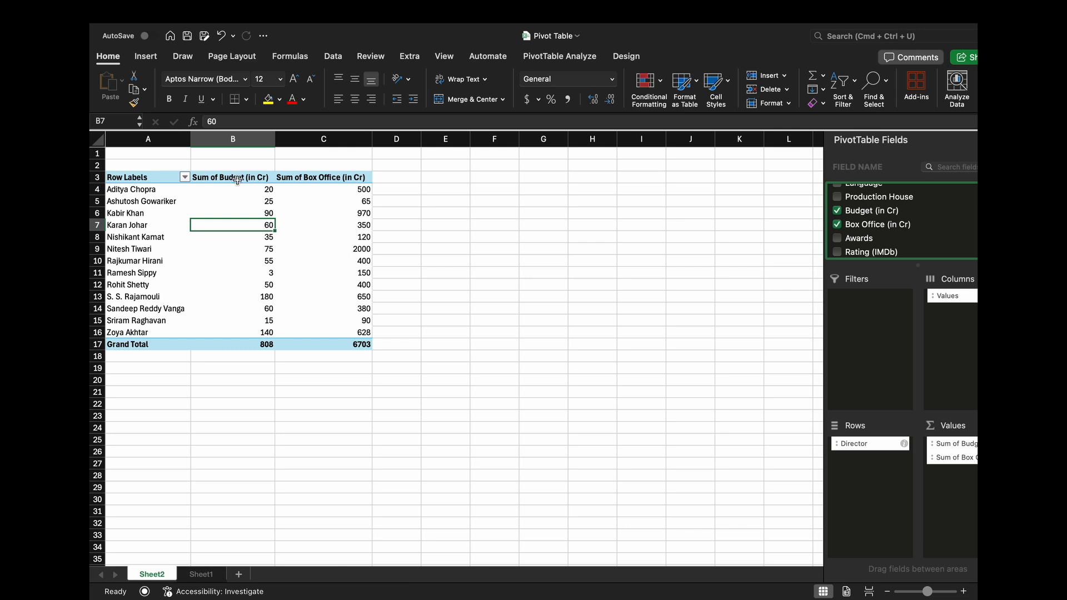
- Compare the budget and box office sums of the first director listed in the PivotTable
{"action": "left_click", "coordinate": [264, 191]}
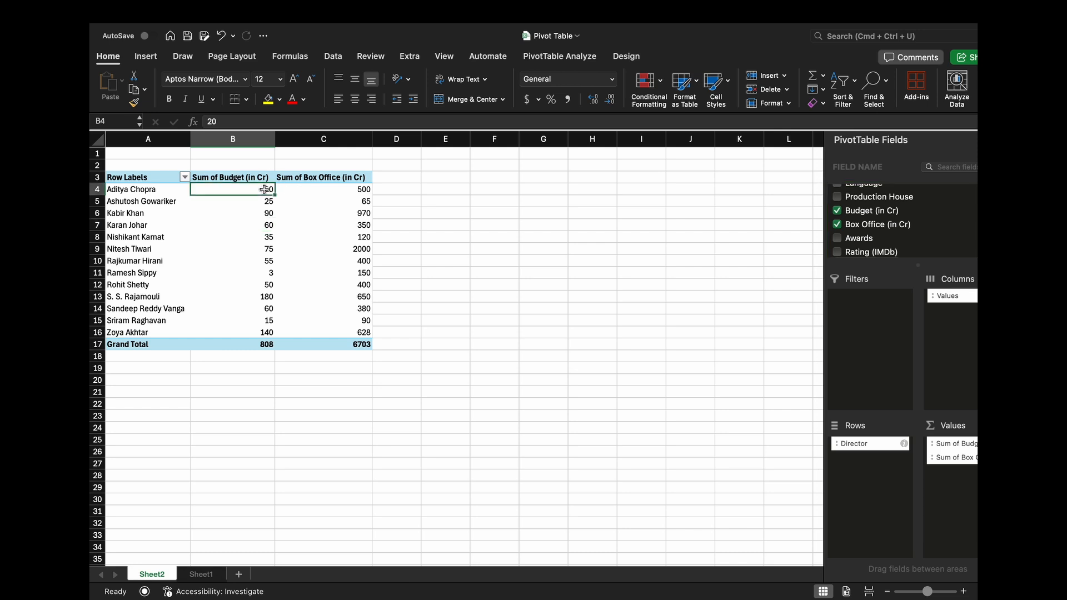
{"action": "left_click", "coordinate": [152, 190]}
{"action": "left_click", "coordinate": [269, 190]}
{"action": "left_click", "coordinate": [352, 191]}
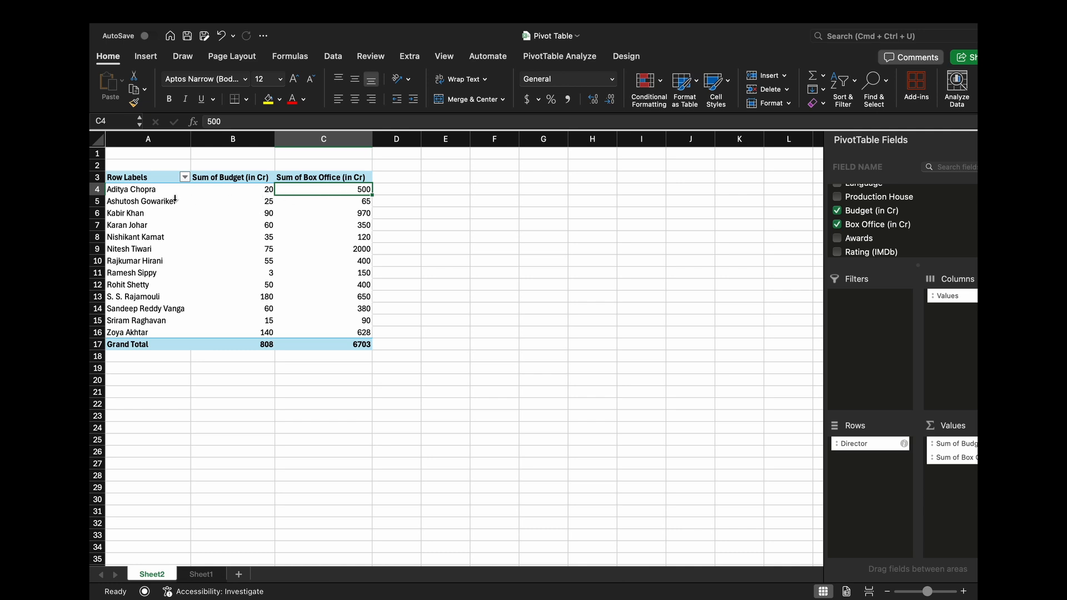
{"action": "left_click", "coordinate": [158, 193]}
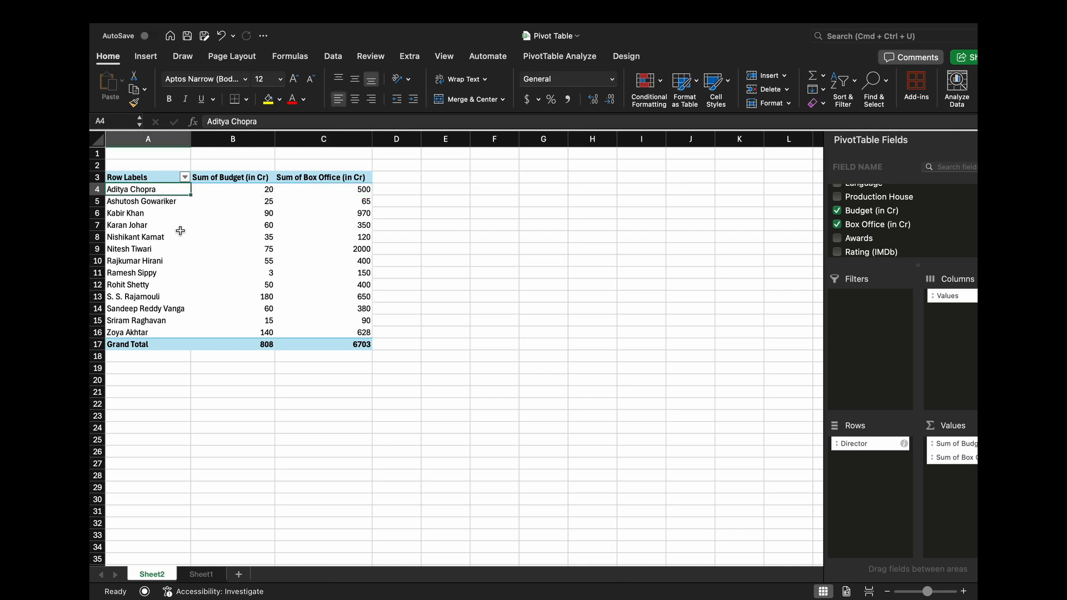
{"action": "left_click", "coordinate": [262, 191]}
{"action": "left_click", "coordinate": [344, 191]}
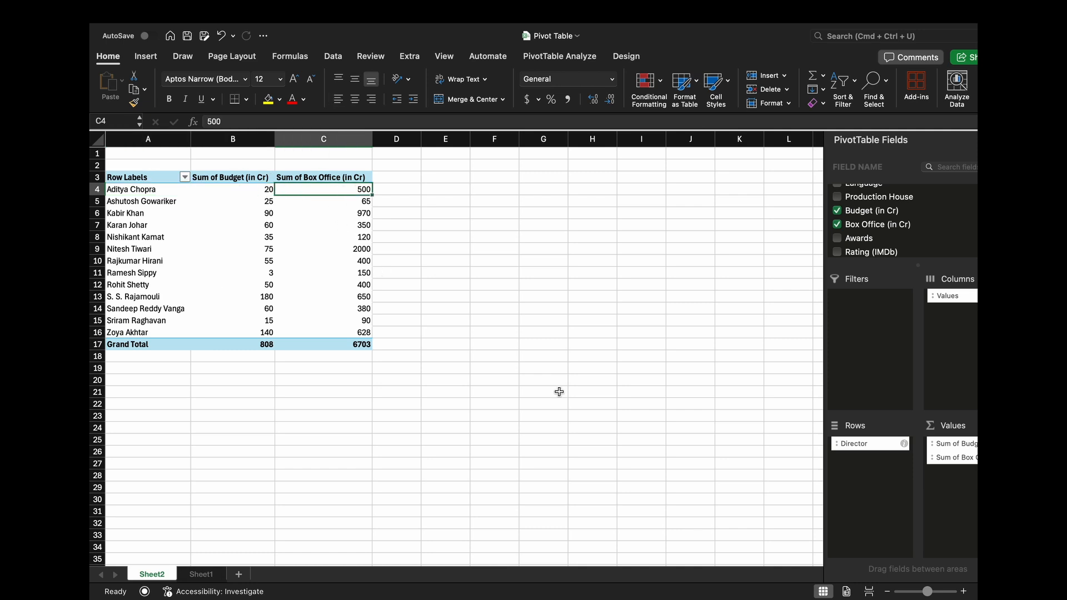
- Replace Director with Film Title in the PivotTable's Rows area
{"action": "left_click_drag", "start_coordinate": [864, 448], "coordinate": [758, 394]}
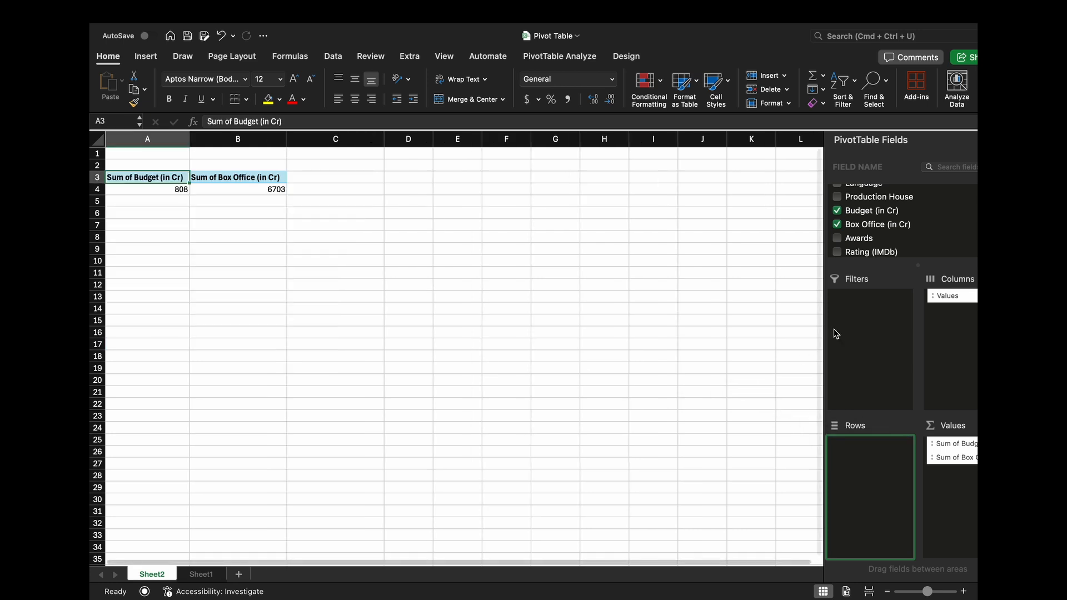
{"action": "scroll", "coordinate": [898, 224], "scroll_direction": "up", "scroll_amount": 2}
{"action": "scroll", "coordinate": [899, 224], "scroll_direction": "up", "scroll_amount": 2}
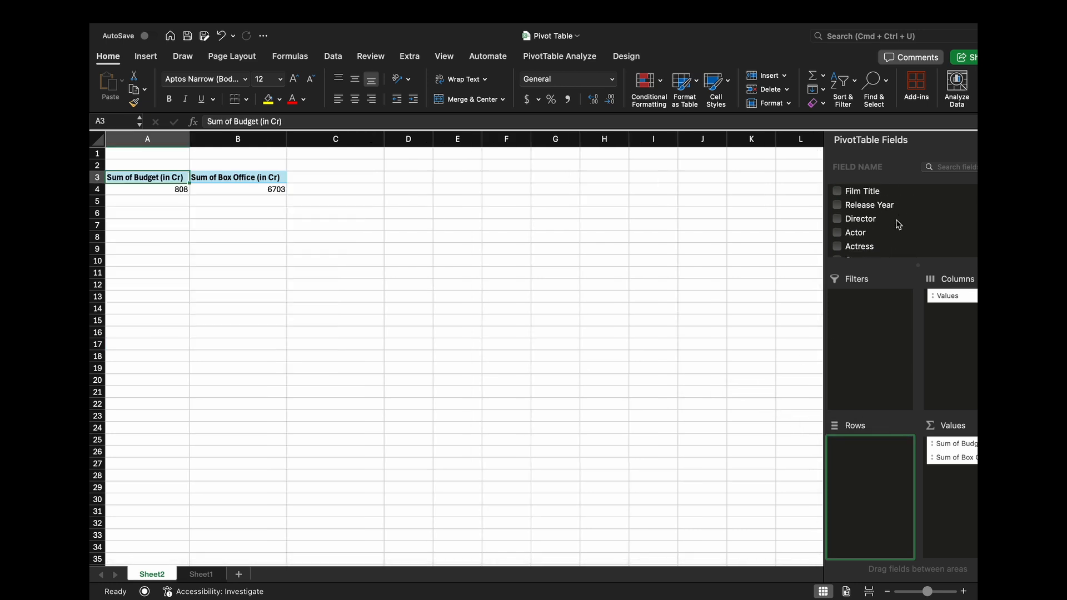
{"action": "scroll", "coordinate": [899, 233], "scroll_direction": "down", "scroll_amount": 1}
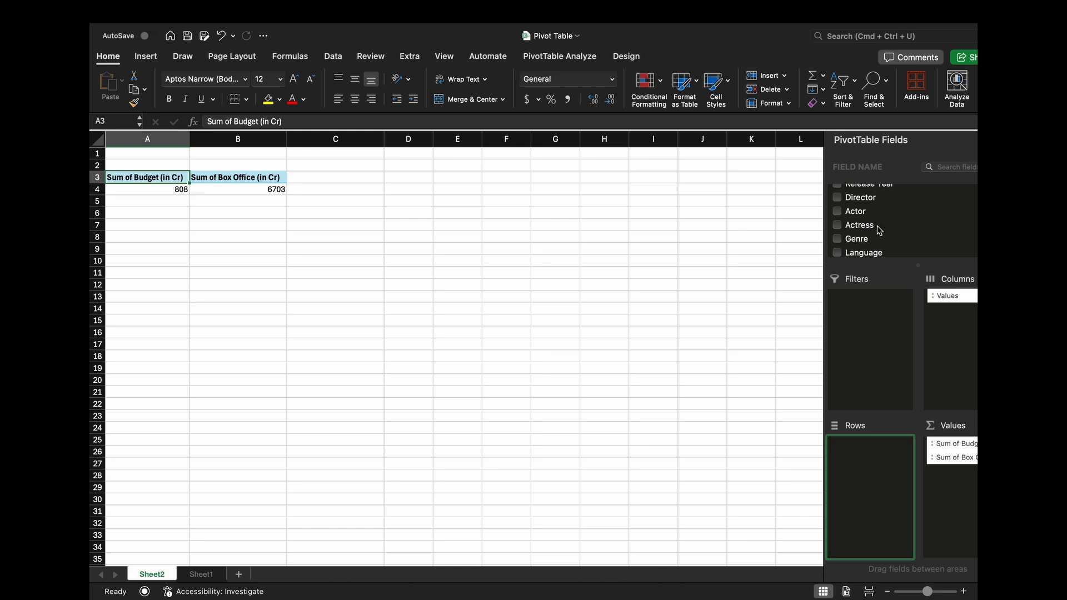
{"action": "scroll", "coordinate": [880, 230], "scroll_direction": "up", "scroll_amount": 2}
{"action": "left_click_drag", "start_coordinate": [878, 197], "coordinate": [876, 469]}
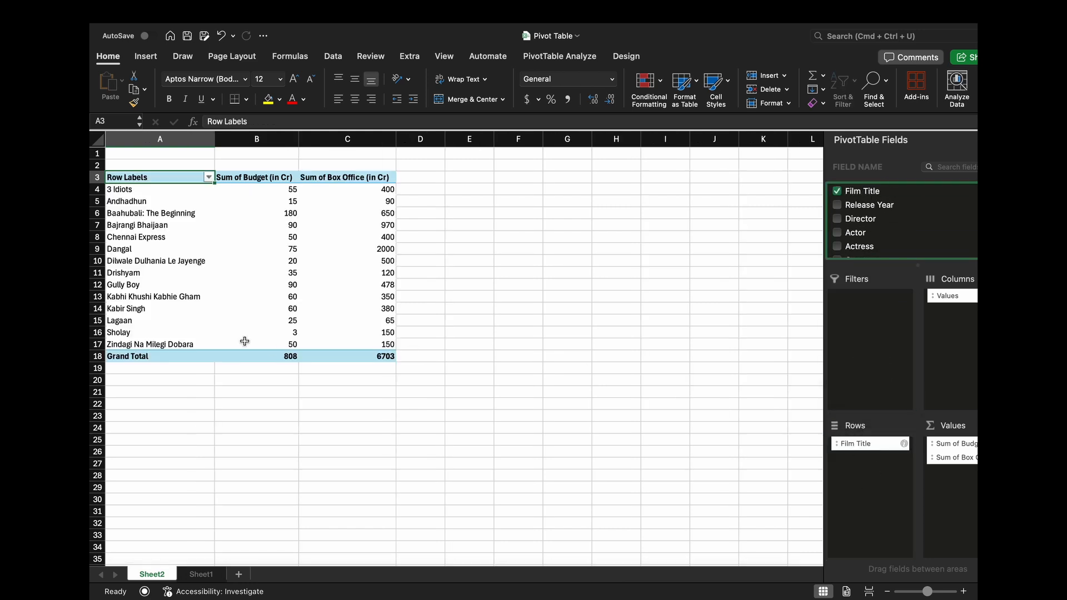
- Examine the budget and box office sums for 3 Idiots and the budget sum for Baahubali: The Beginning
{"action": "left_click", "coordinate": [195, 189]}
{"action": "left_click", "coordinate": [289, 191]}
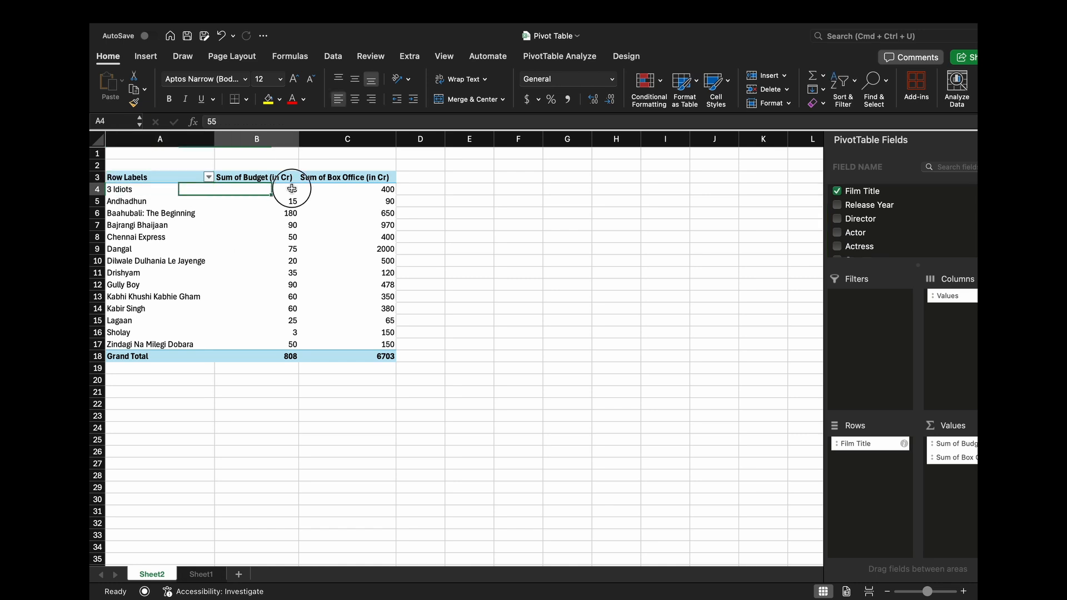
{"action": "left_click", "coordinate": [388, 194]}
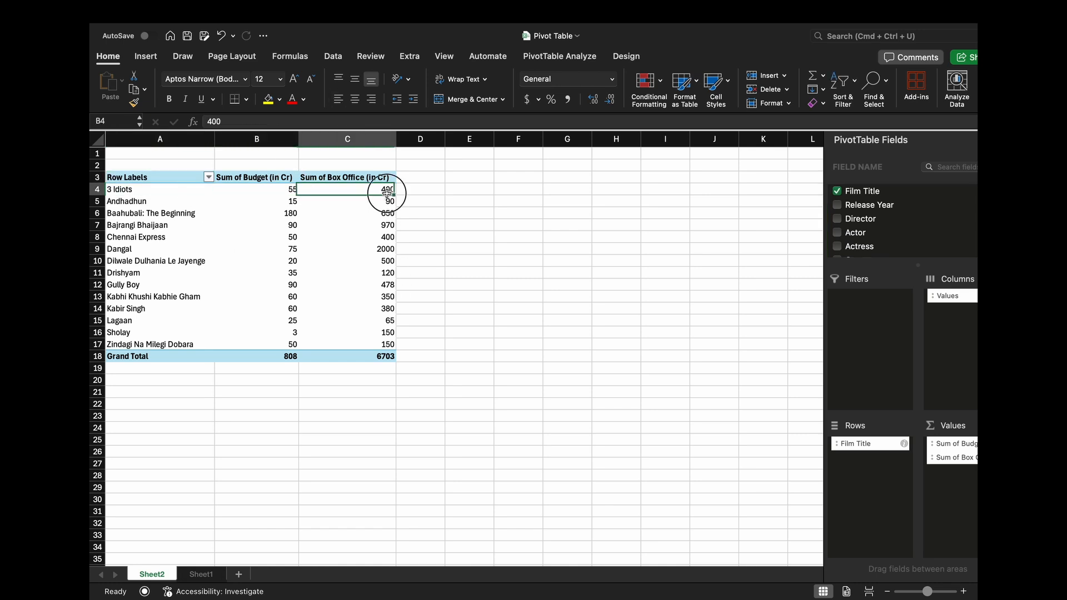
{"action": "left_click", "coordinate": [294, 214]}
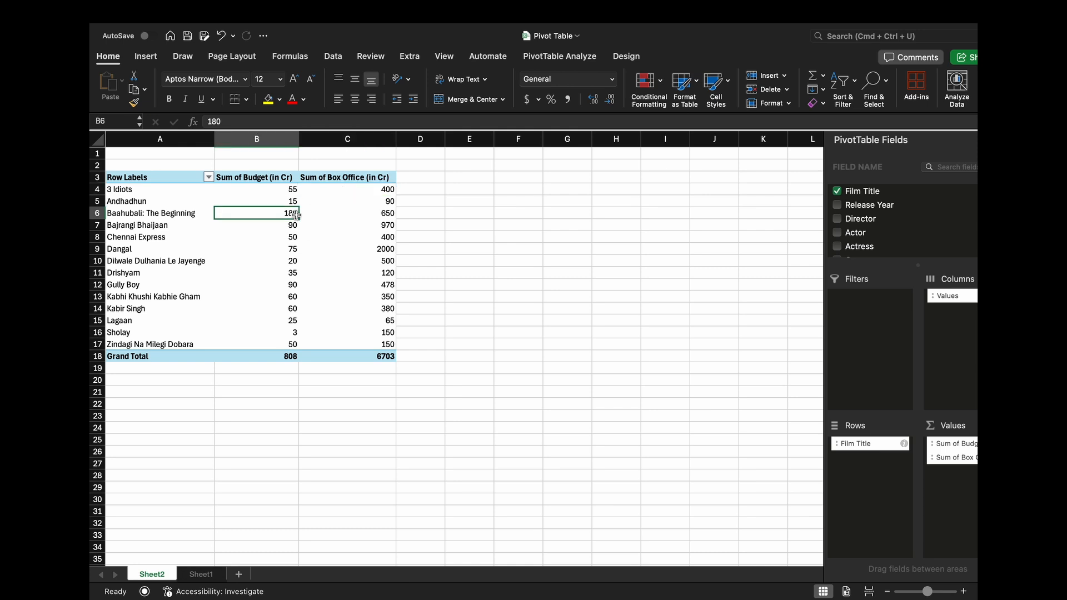
- Compare the budget and box office sums for Baahubali: The Beginning, Dilwale Dulhania Le Jayenge, Sholay and Lagaan
{"action": "left_click", "coordinate": [380, 214]}
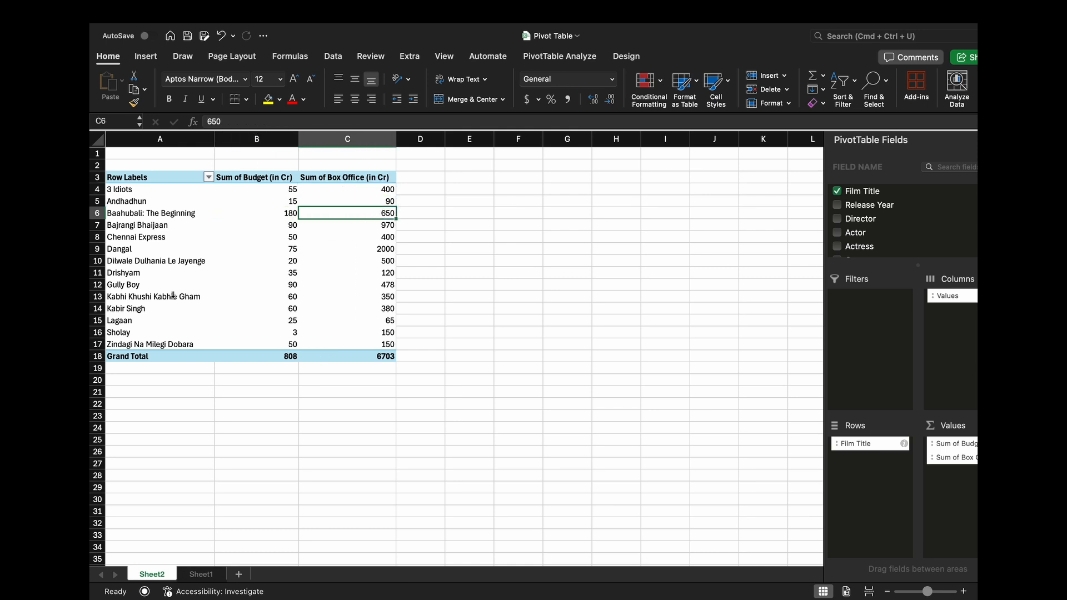
{"action": "left_click", "coordinate": [179, 263]}
{"action": "left_click", "coordinate": [290, 261]}
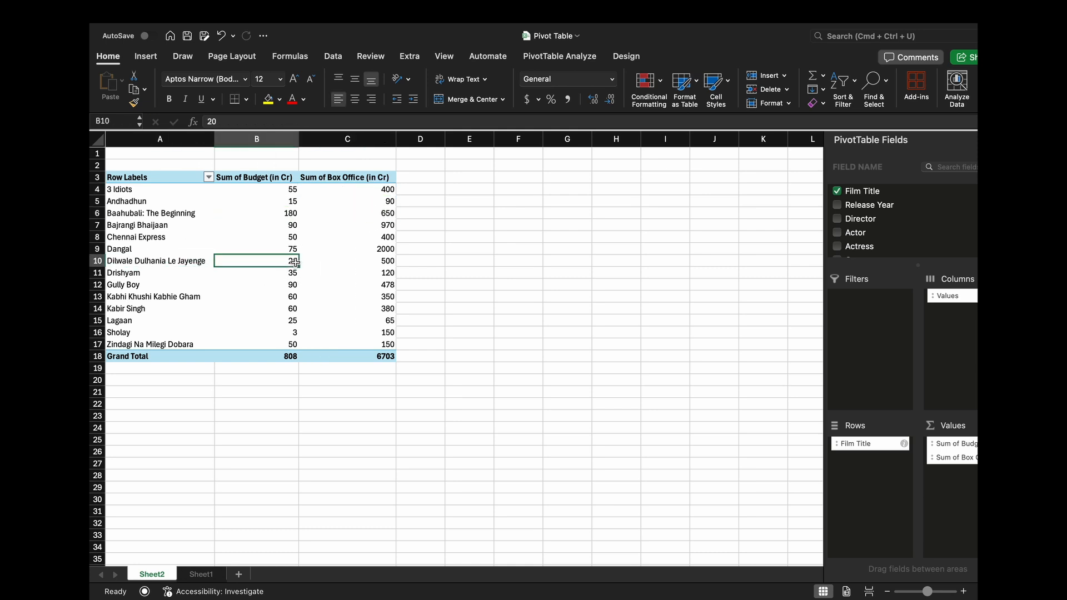
{"action": "left_click", "coordinate": [388, 260]}
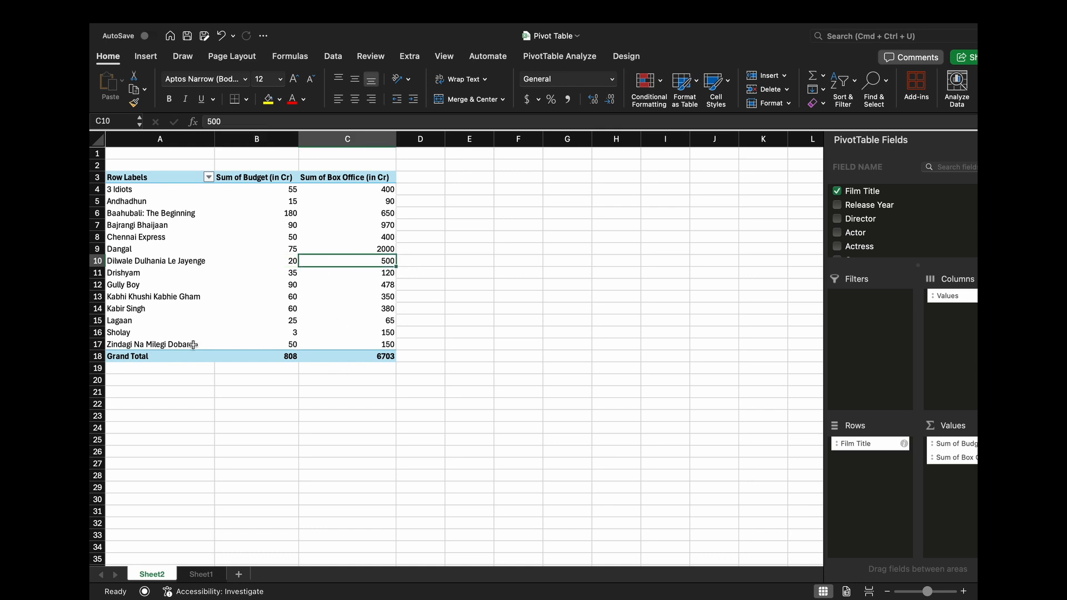
{"action": "left_click", "coordinate": [282, 334]}
{"action": "left_click", "coordinate": [390, 333]}
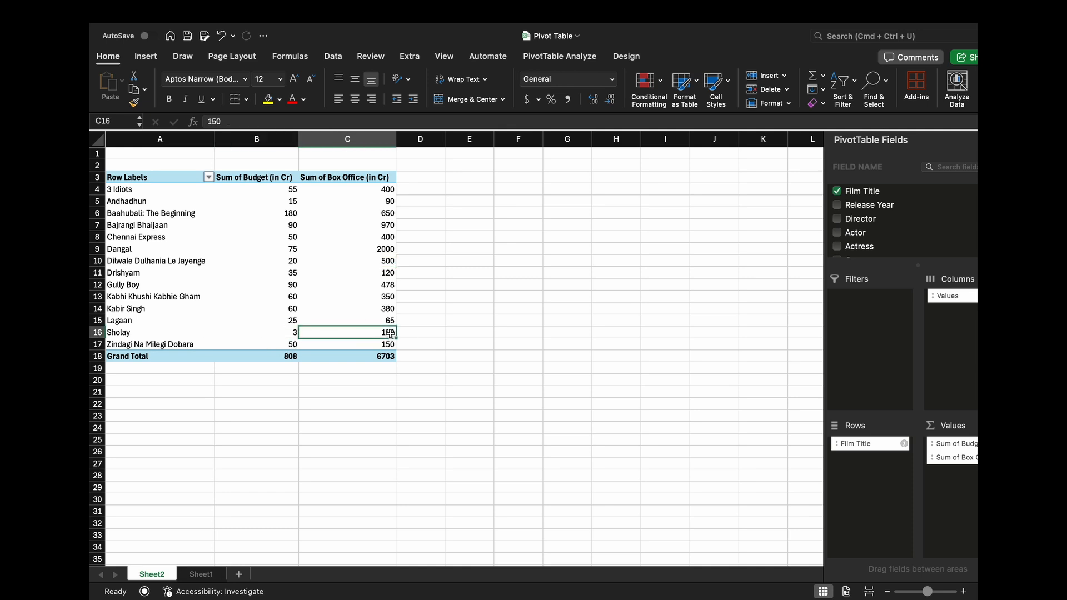
{"action": "left_click", "coordinate": [279, 319]}
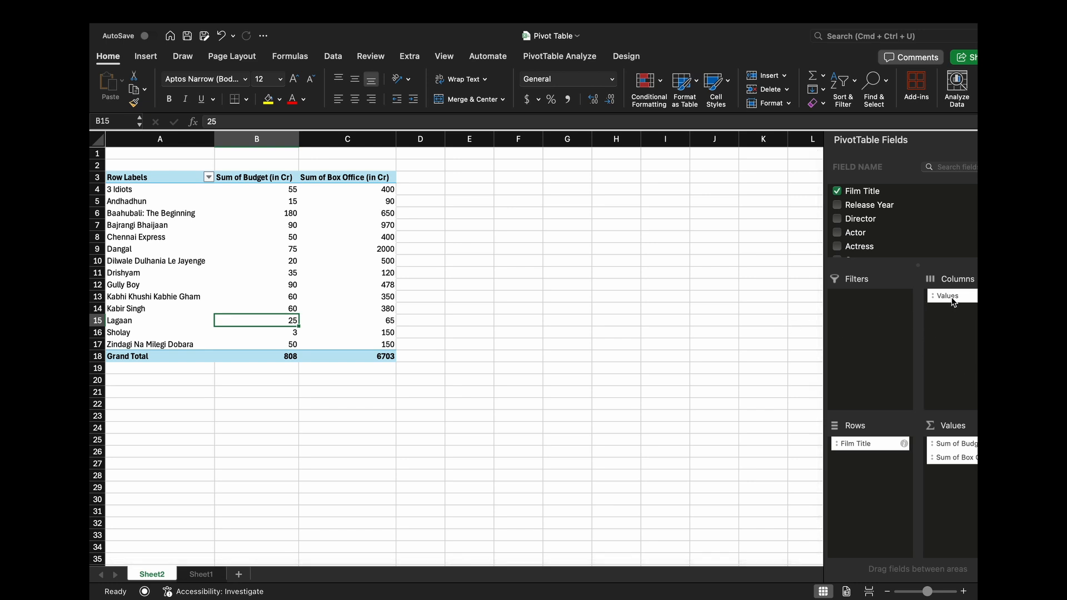
- Remove the value sums and Film Title from the PivotTable and place State of Origin in the Rows area
{"action": "left_click_drag", "start_coordinate": [952, 296], "coordinate": [759, 281]}
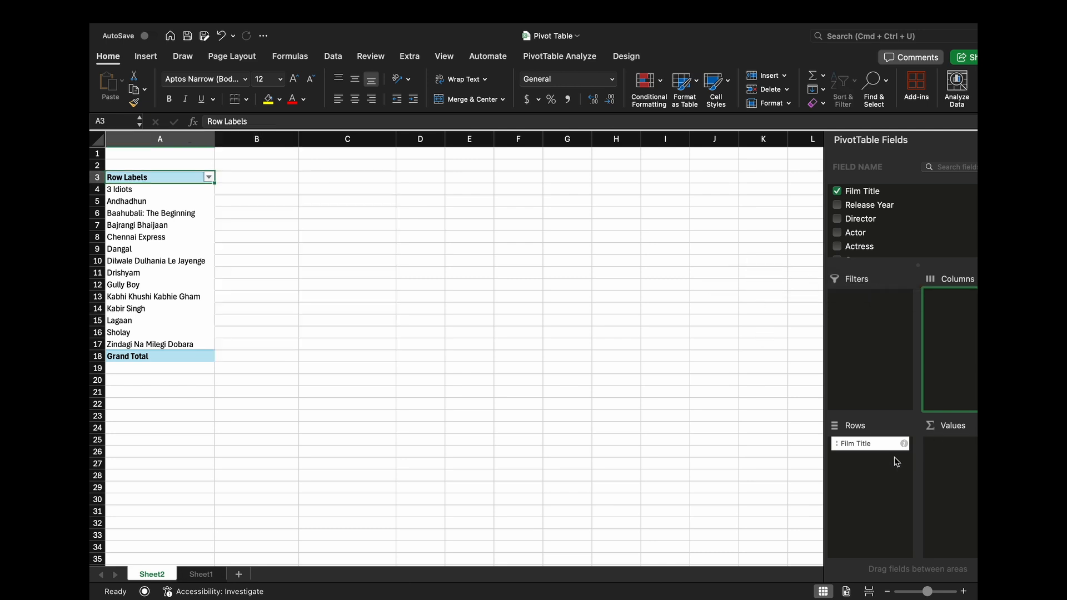
{"action": "left_click_drag", "start_coordinate": [883, 446], "coordinate": [655, 333]}
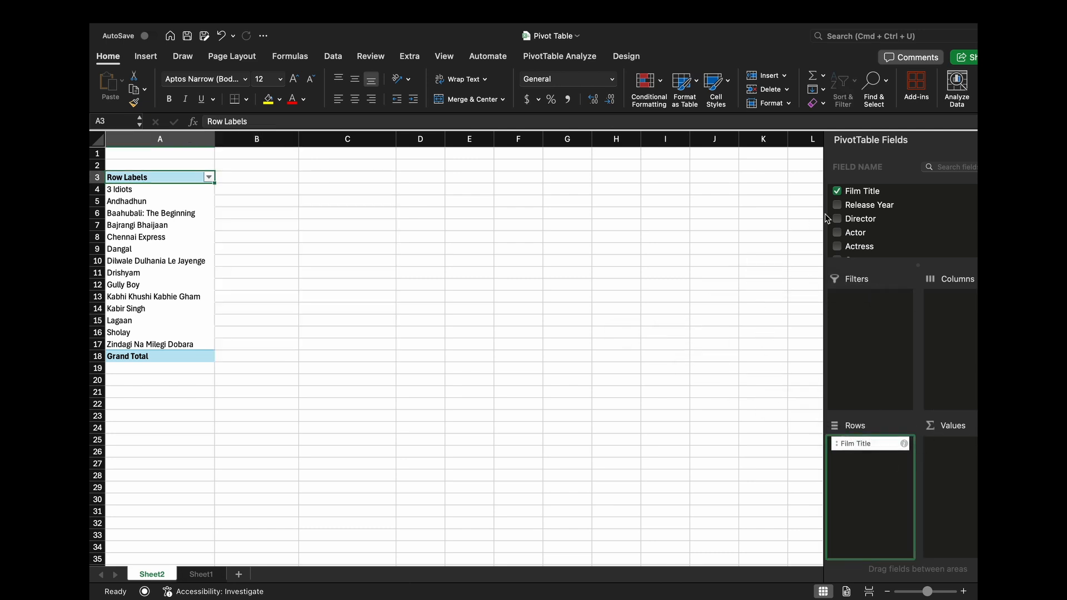
{"action": "scroll", "coordinate": [893, 227], "scroll_direction": "down", "scroll_amount": 5}
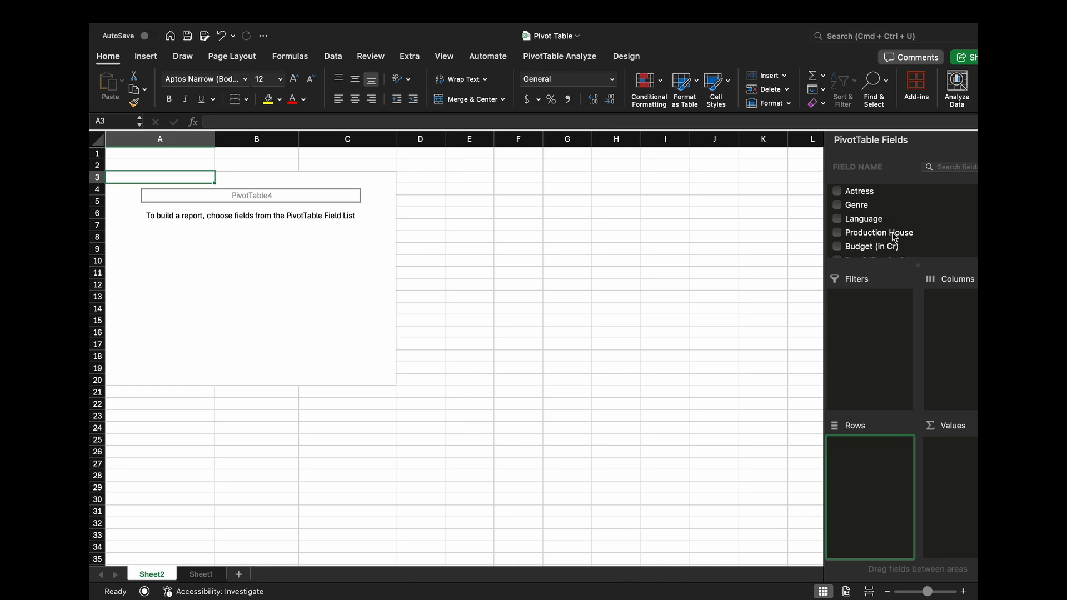
{"action": "scroll", "coordinate": [889, 245], "scroll_direction": "down", "scroll_amount": 3}
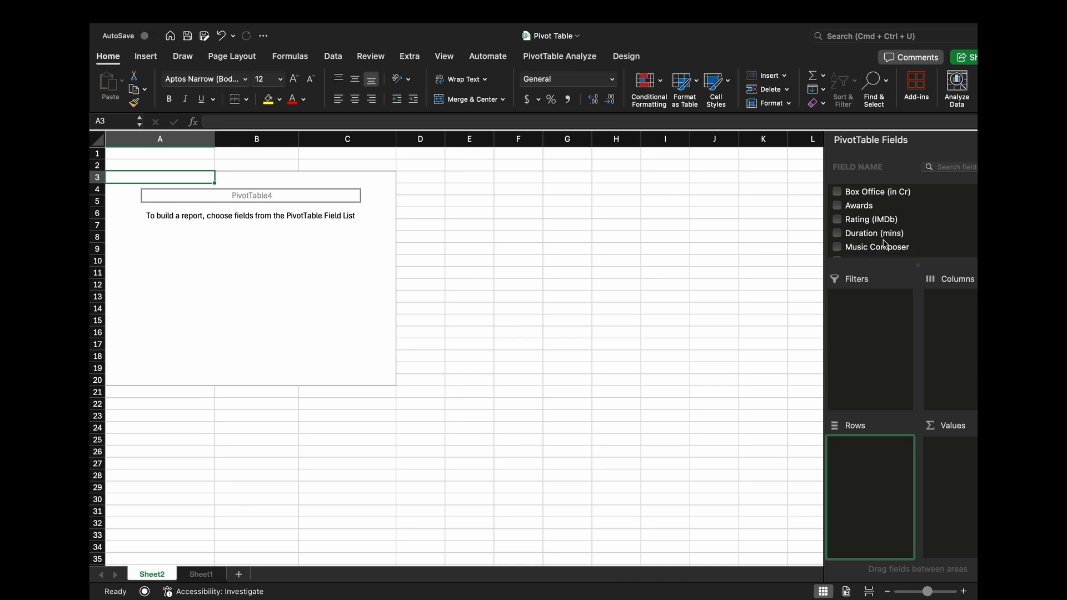
{"action": "scroll", "coordinate": [895, 234], "scroll_direction": "down", "scroll_amount": 1}
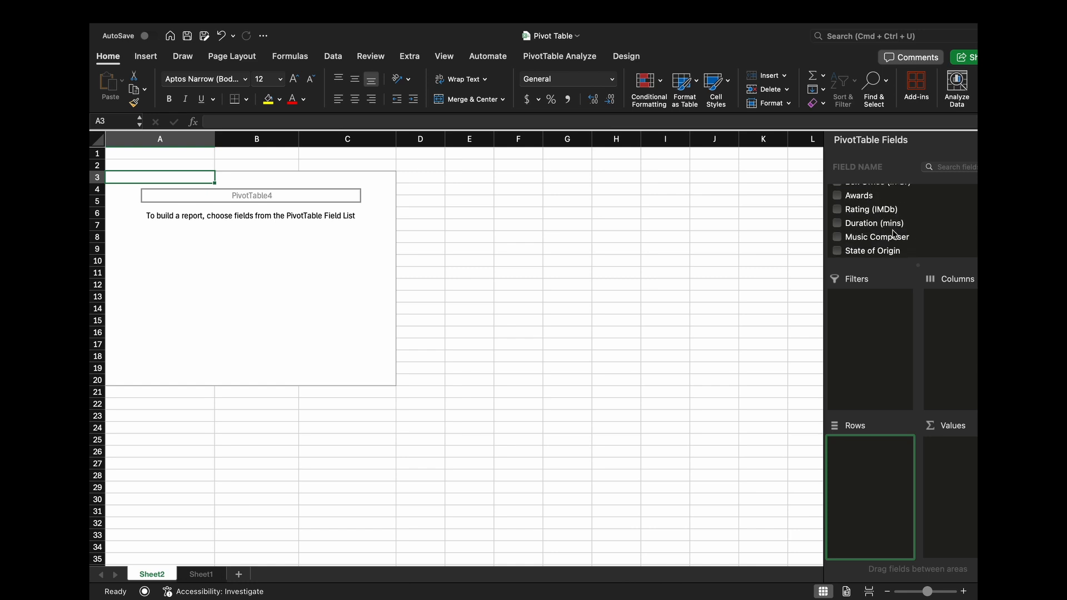
{"action": "left_click_drag", "start_coordinate": [889, 255], "coordinate": [884, 464]}
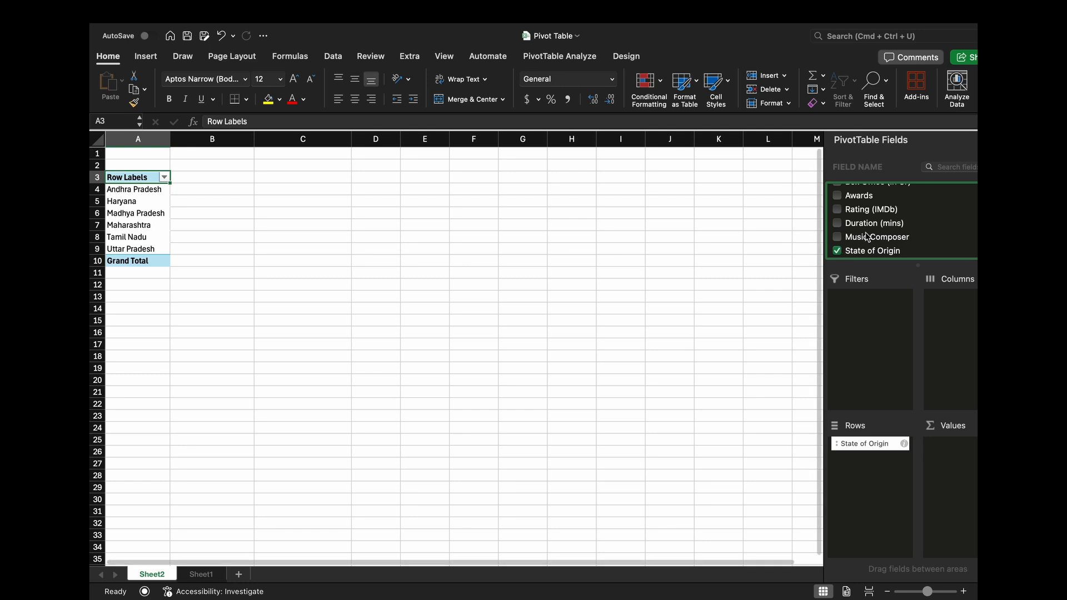
{"action": "scroll", "coordinate": [911, 218], "scroll_direction": "up", "scroll_amount": 2}
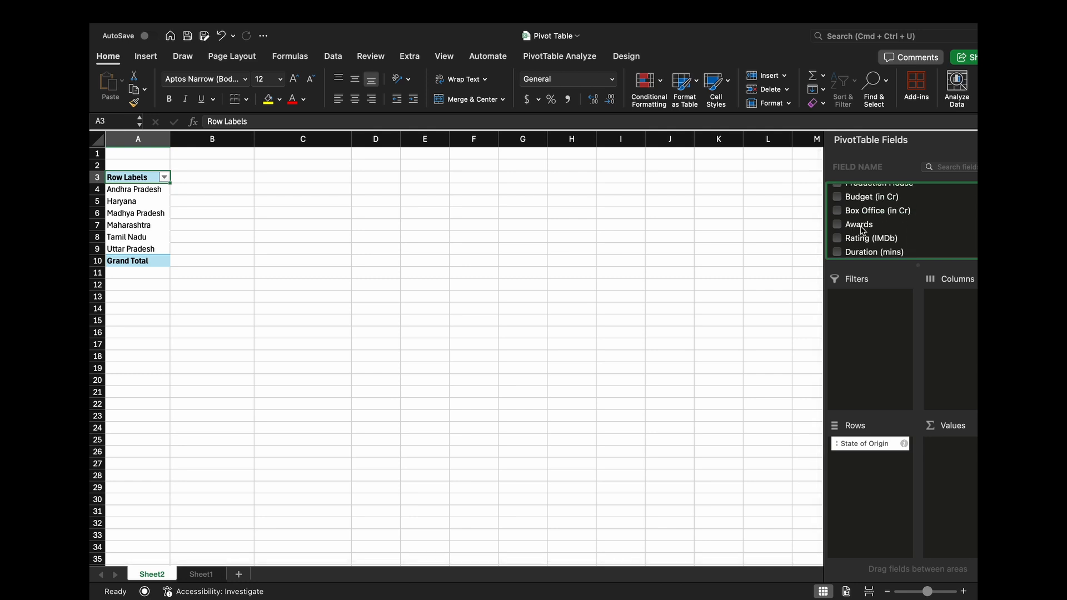
{"action": "left_click_drag", "start_coordinate": [863, 229], "coordinate": [960, 460]}
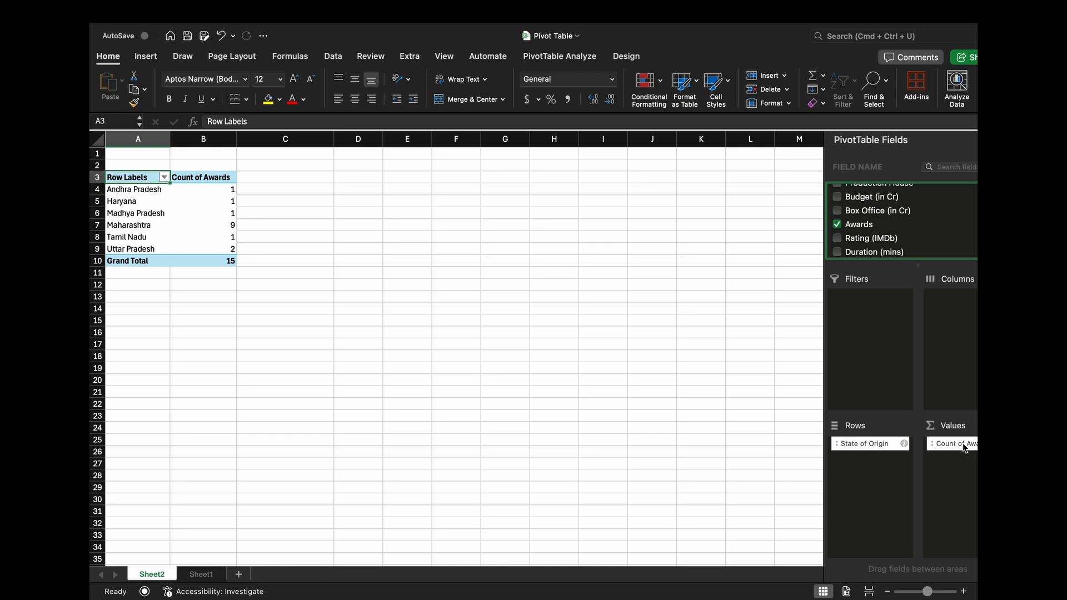
{"action": "left_click_drag", "start_coordinate": [965, 448], "coordinate": [606, 258]}
- Add the State of Origin field to the PivotTable's Values area as a count
{"action": "scroll", "coordinate": [894, 239], "scroll_direction": "down", "scroll_amount": 2}
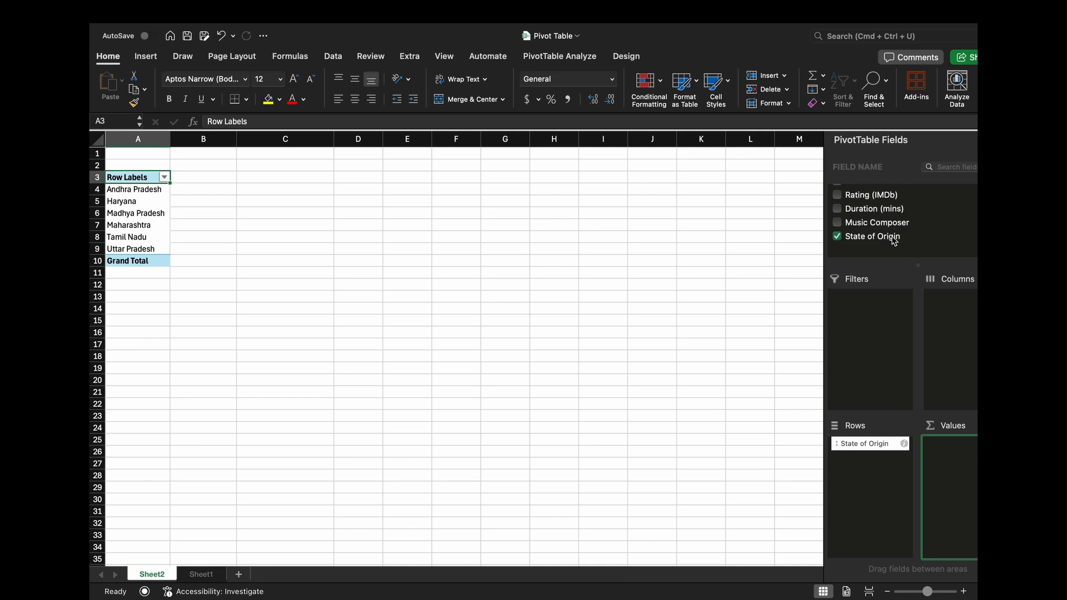
{"action": "scroll", "coordinate": [887, 244], "scroll_direction": "up", "scroll_amount": 1}
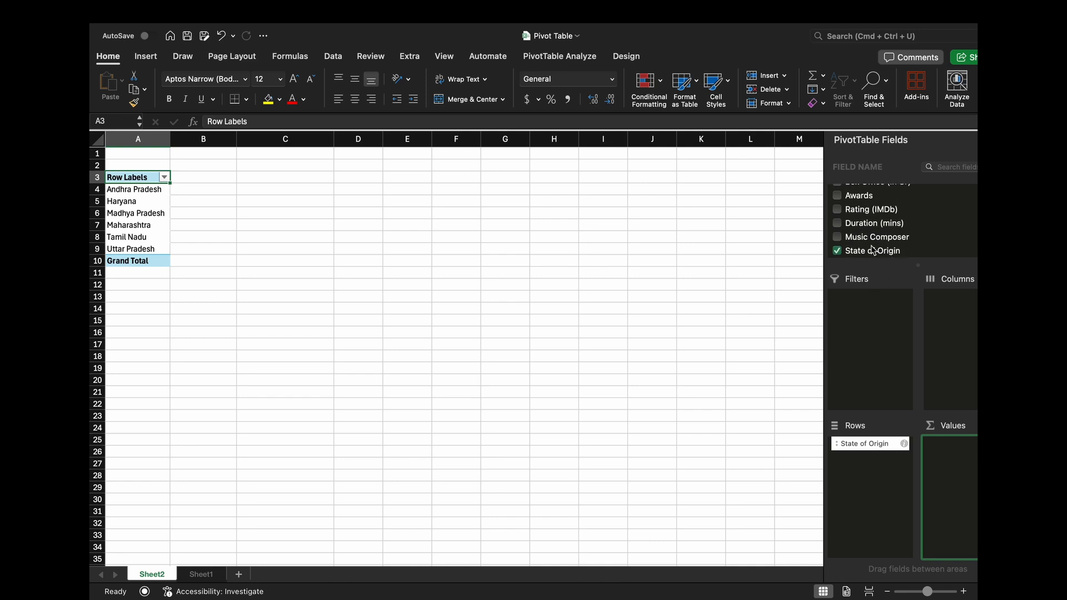
{"action": "left_click_drag", "start_coordinate": [890, 256], "coordinate": [947, 464]}
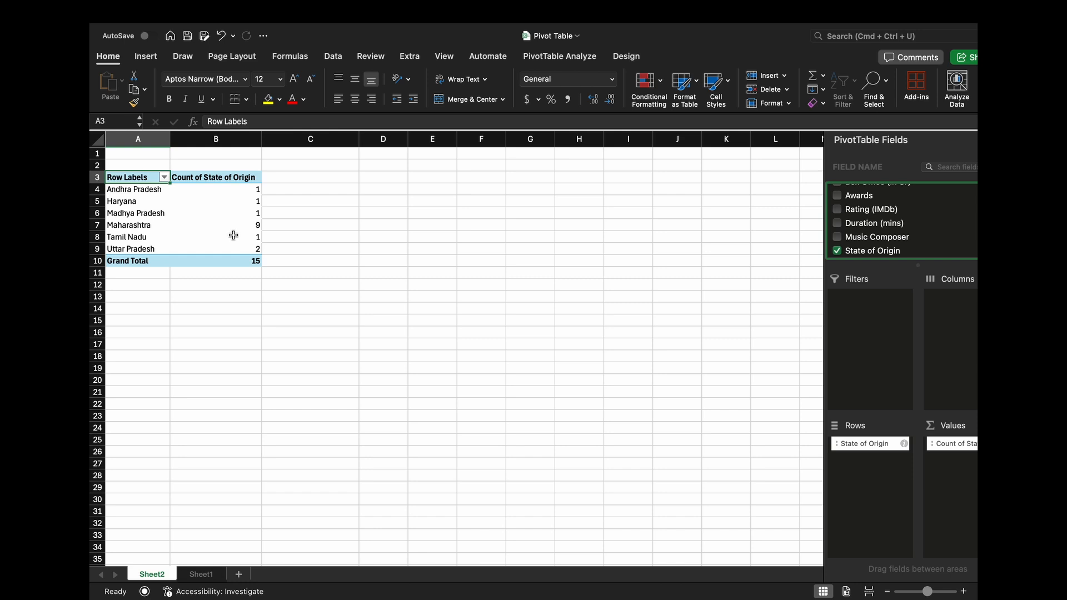
- Examine the count of films for each state of origin in the PivotTable
{"action": "left_click", "coordinate": [152, 192]}
{"action": "left_click", "coordinate": [255, 191]}
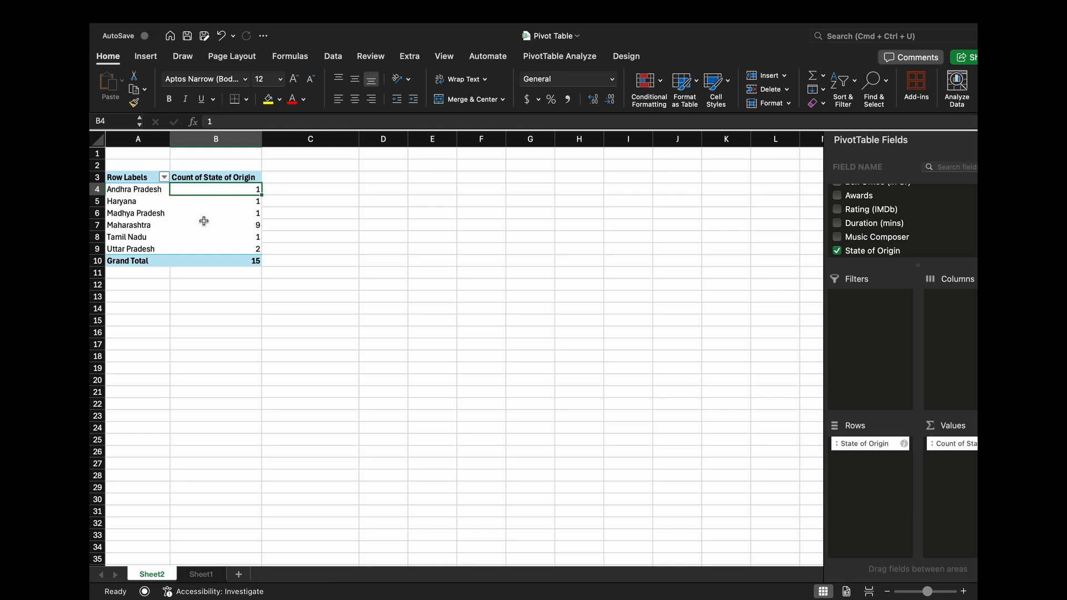
{"action": "left_click", "coordinate": [160, 215]}
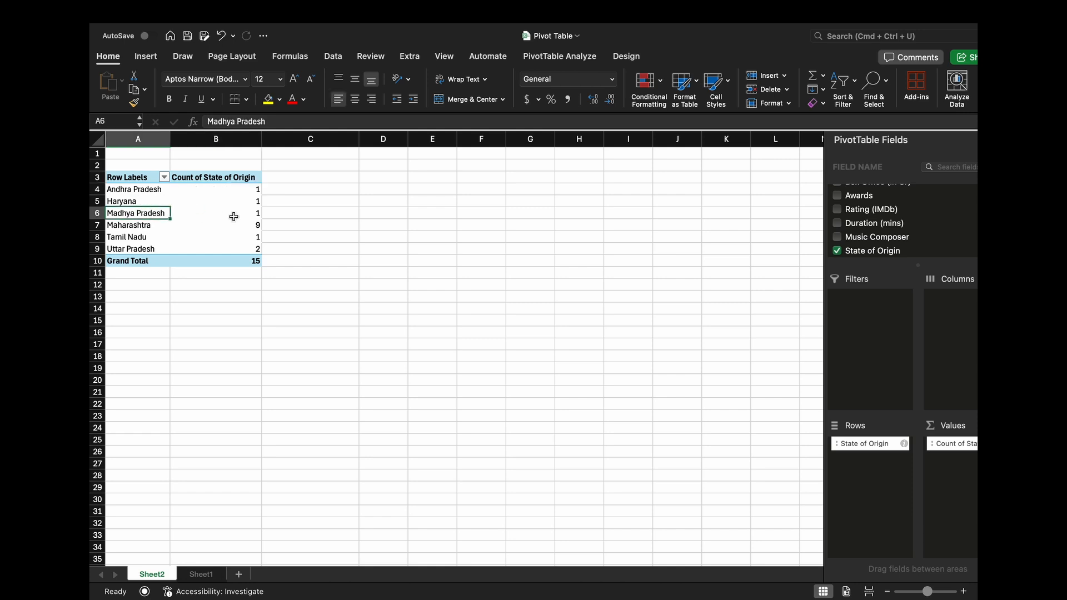
{"action": "left_click", "coordinate": [137, 226]}
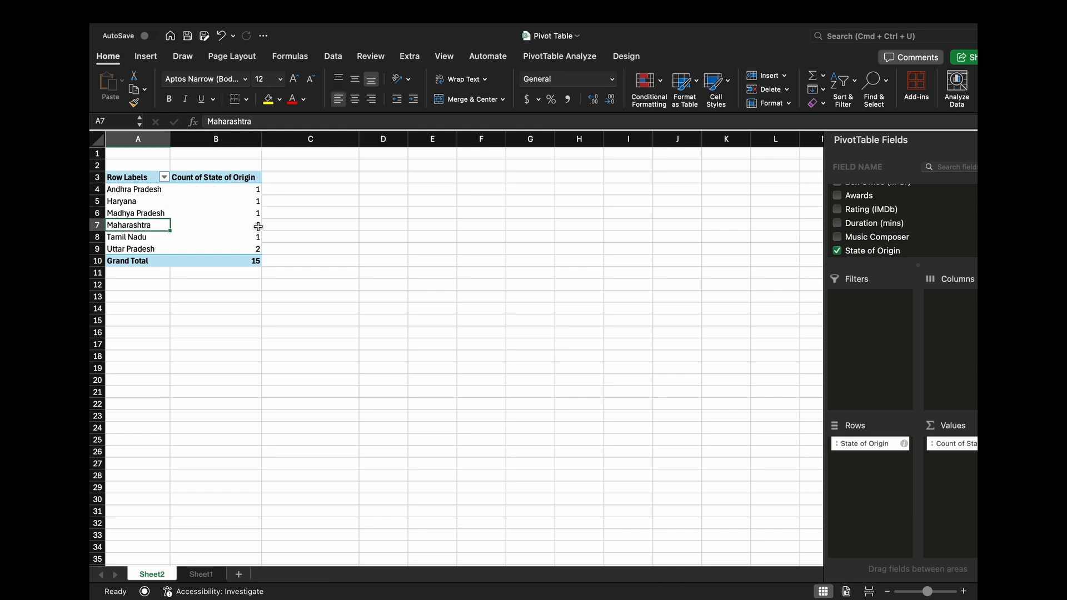
{"action": "left_click", "coordinate": [149, 238]}
{"action": "left_click", "coordinate": [231, 247]}
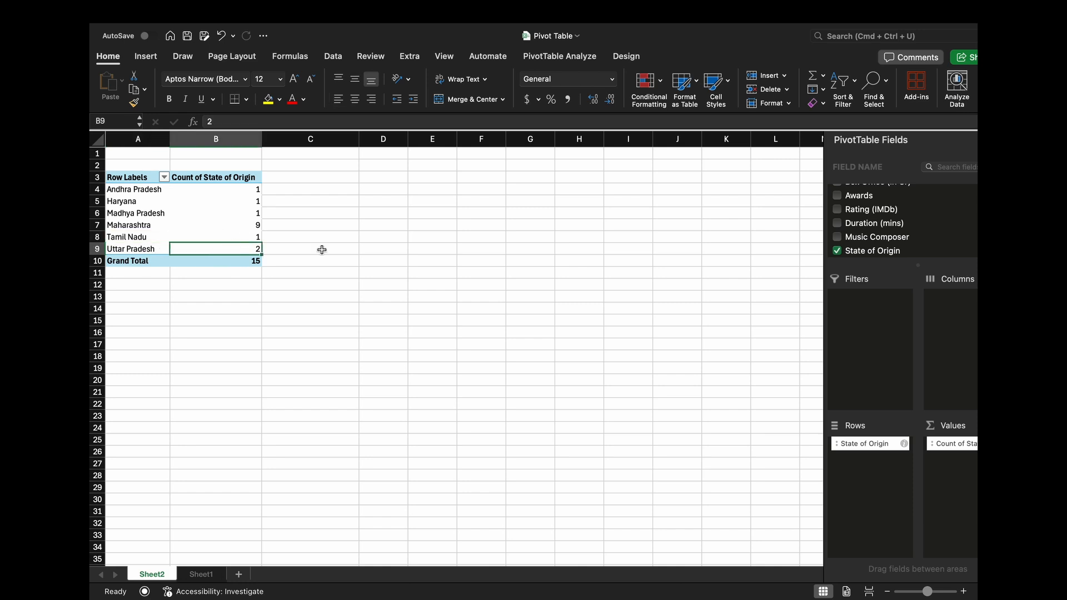
{"action": "left_click", "coordinate": [249, 189]}
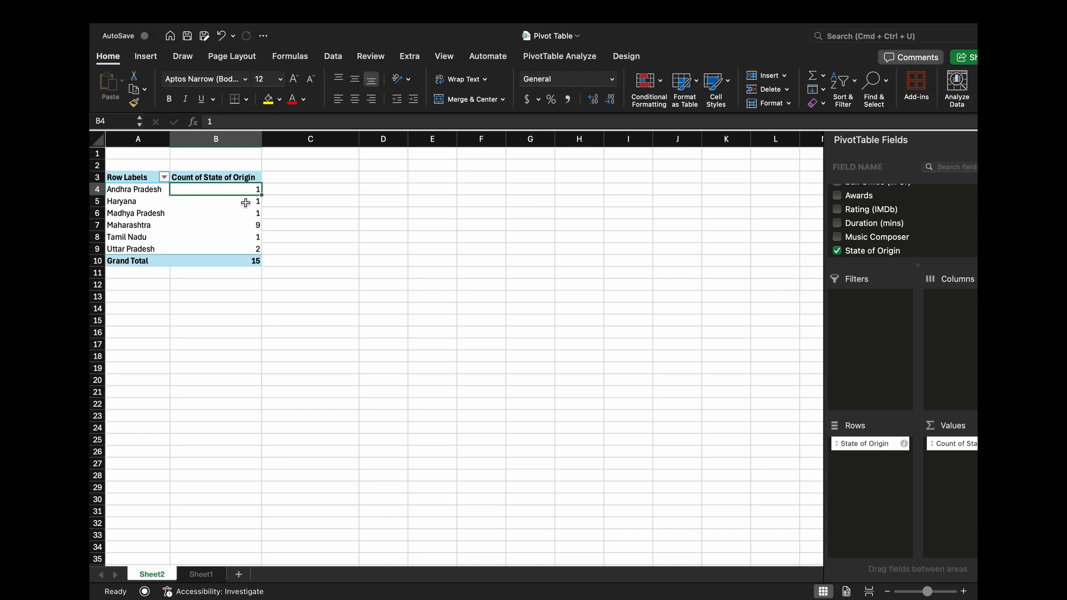
- Try to sort the Count of State of Origin column from smallest to largest using its header cell
{"action": "right_click", "coordinate": [257, 181]}
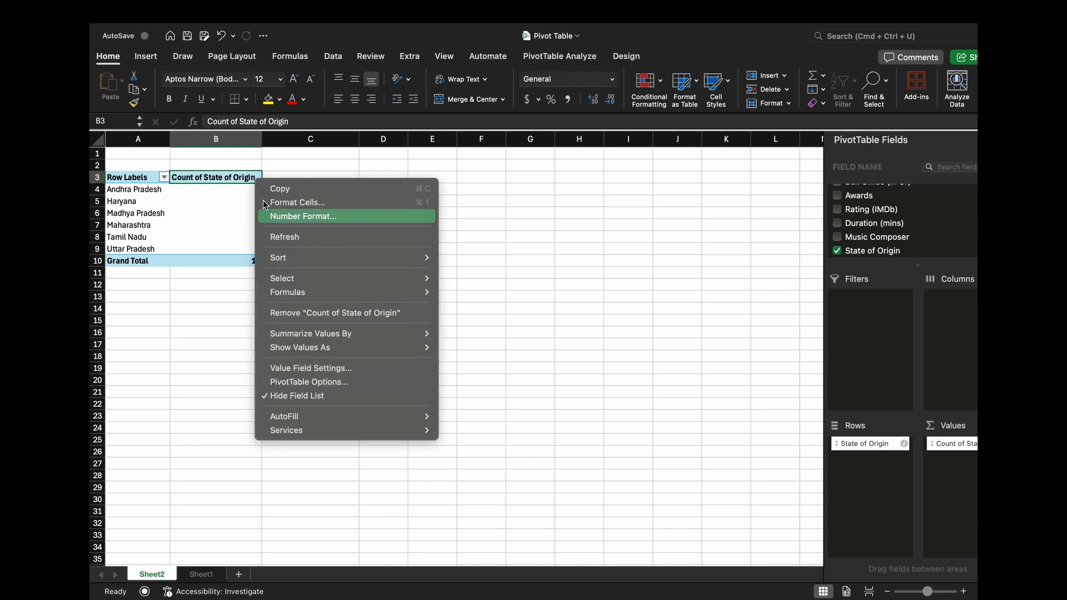
{"action": "mouse_move", "coordinate": [282, 257]}
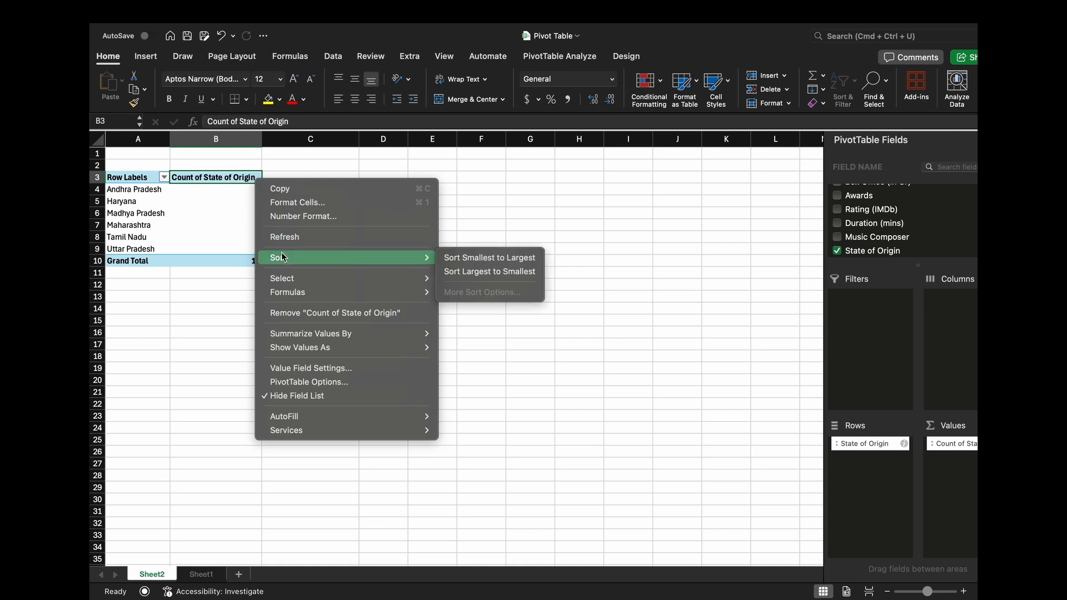
{"action": "left_click", "coordinate": [487, 259]}
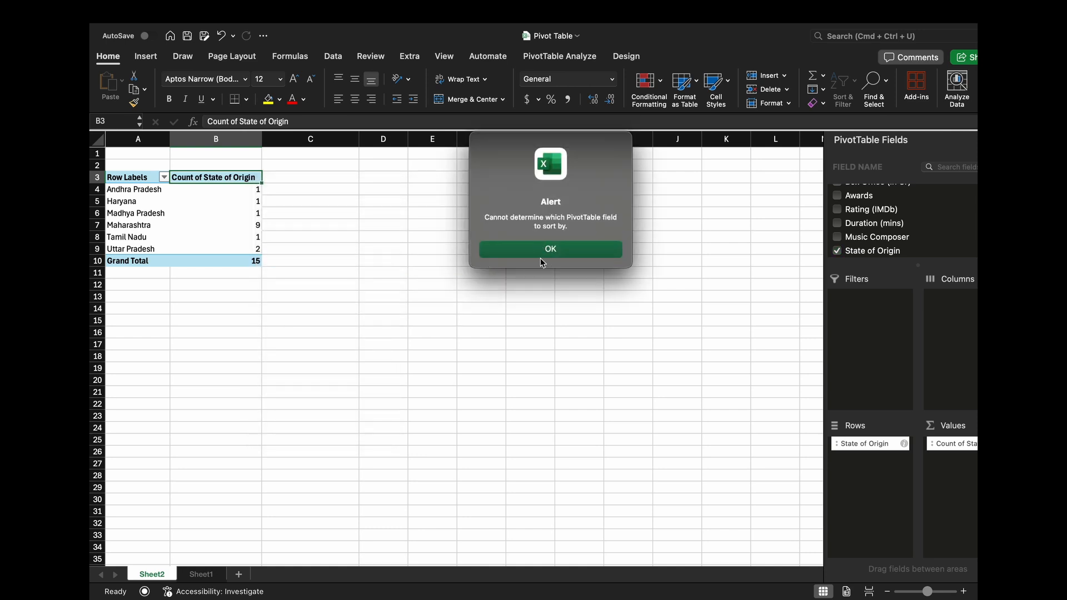
{"action": "left_click", "coordinate": [543, 250]}
- Sort the PivotTable's state counts from smallest to largest, working from the first count value
{"action": "left_click", "coordinate": [250, 193]}
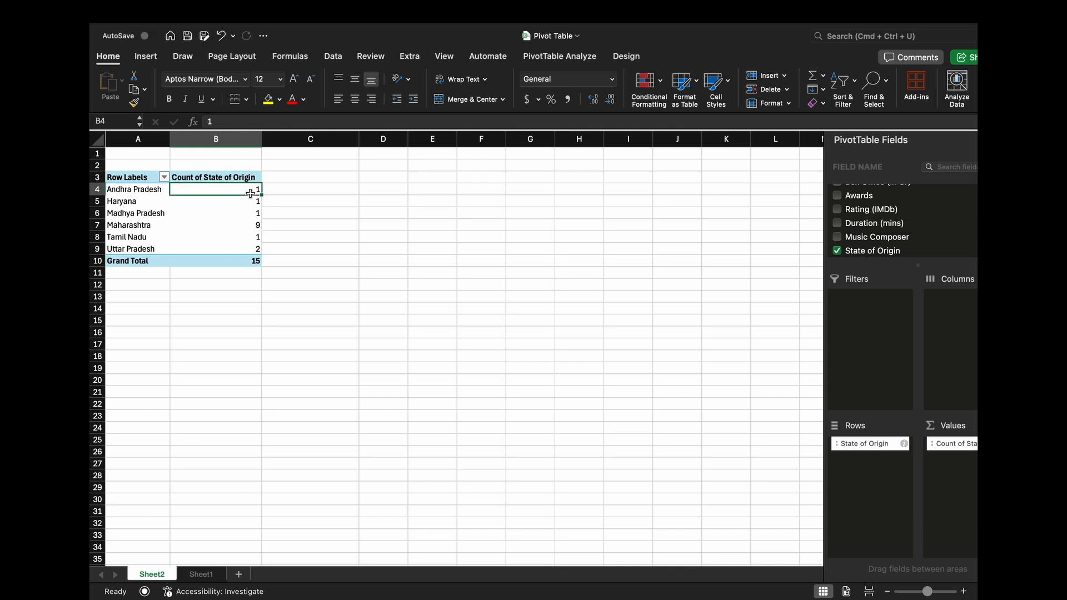
{"action": "right_click", "coordinate": [254, 191]}
{"action": "mouse_move", "coordinate": [356, 269]}
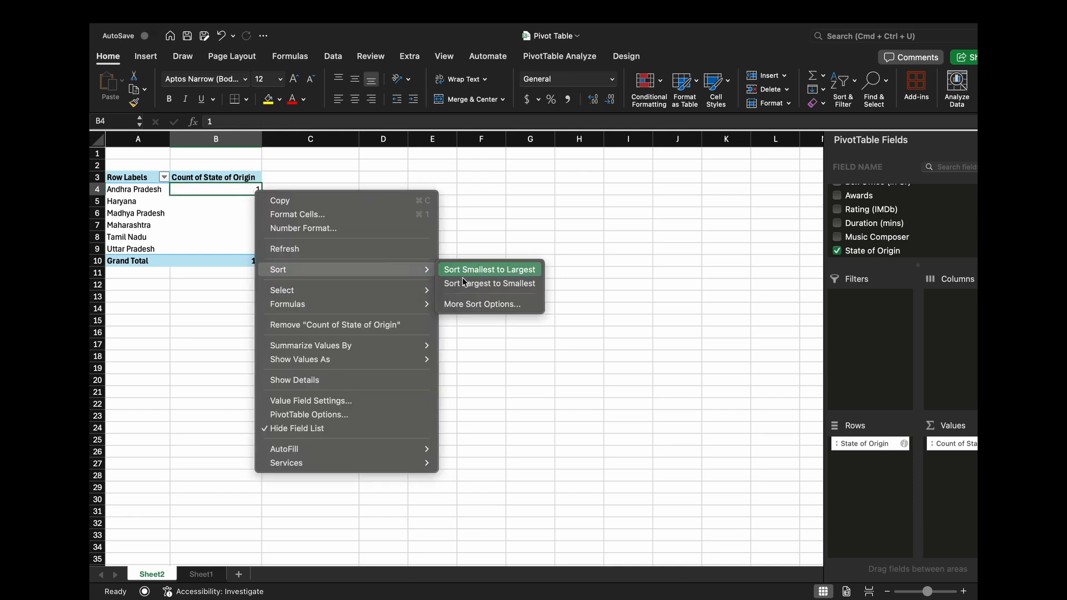
{"action": "left_click", "coordinate": [473, 277]}
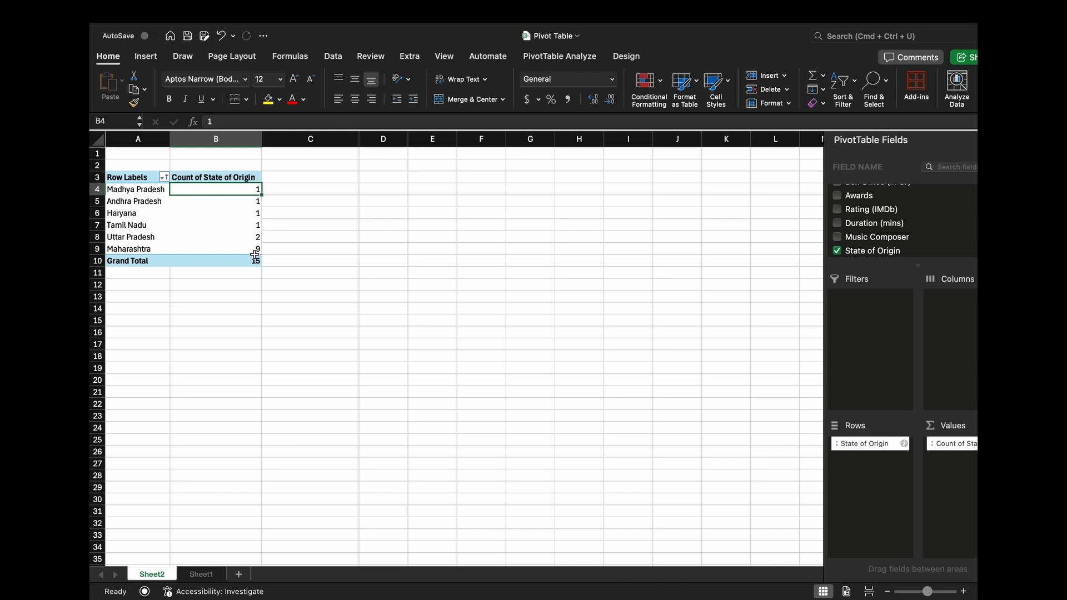
- Sort the PivotTable's state counts from largest to smallest
{"action": "right_click", "coordinate": [248, 190]}
{"action": "mouse_move", "coordinate": [305, 272]}
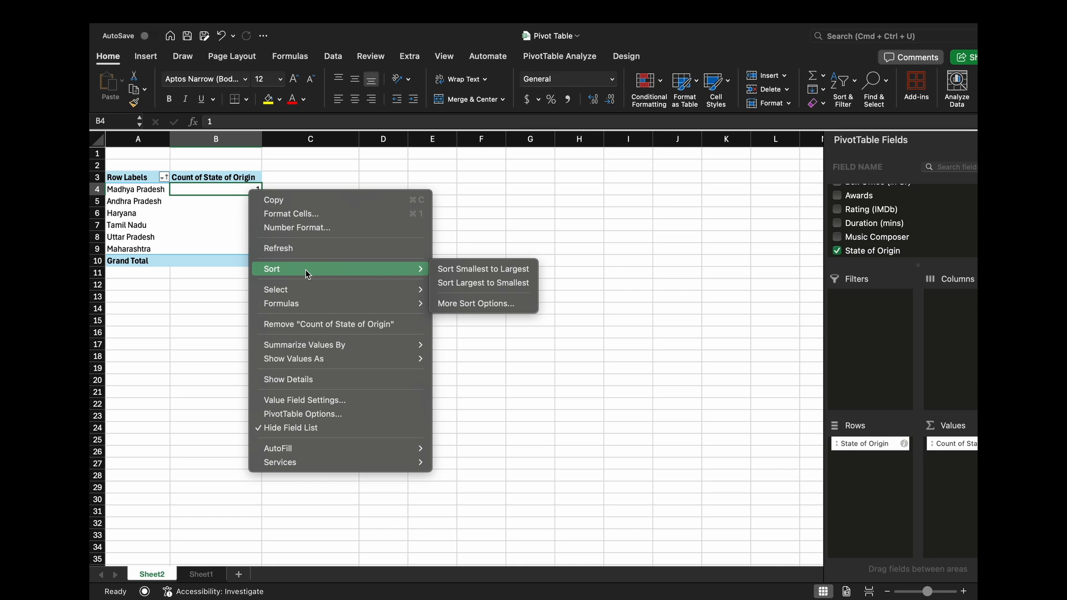
{"action": "left_click", "coordinate": [473, 285]}
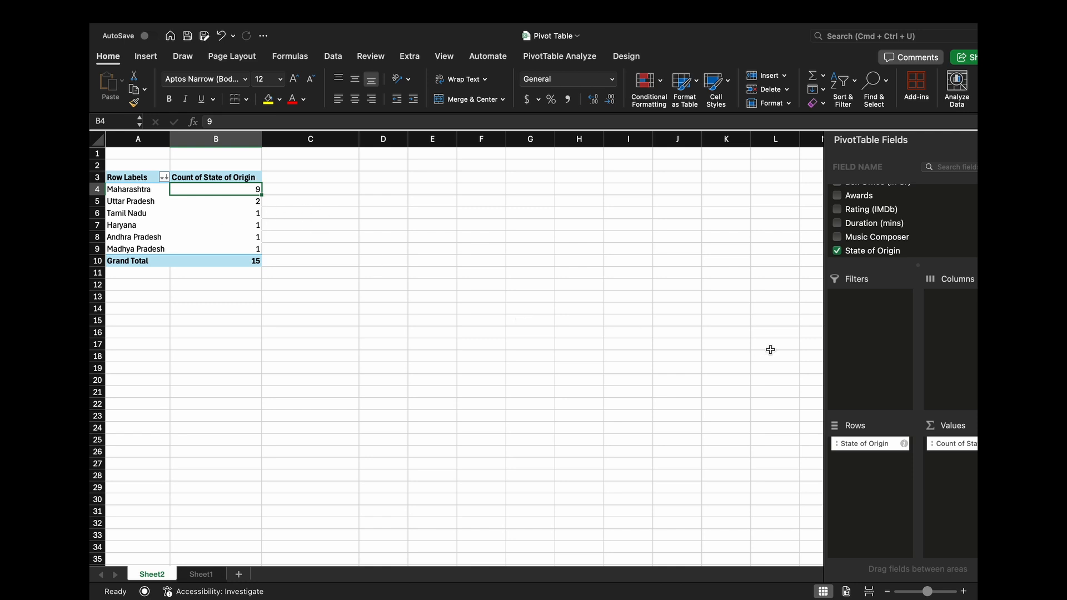
- Remove State of Origin and its count from the PivotTable and place Release Year in the Columns area
{"action": "left_click_drag", "start_coordinate": [958, 448], "coordinate": [733, 381]}
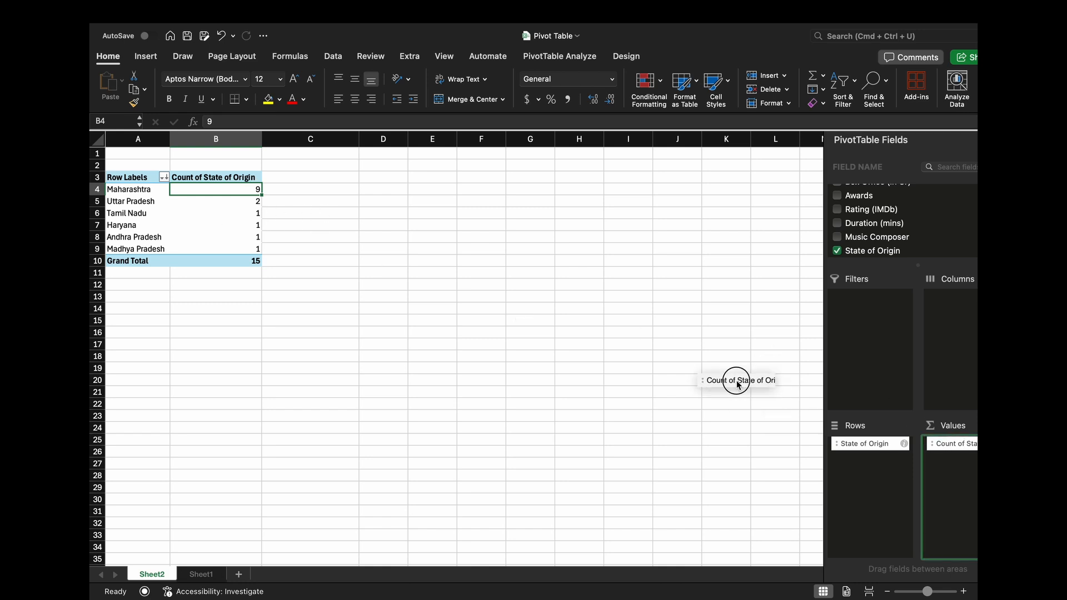
{"action": "left_click_drag", "start_coordinate": [840, 444], "coordinate": [765, 231]}
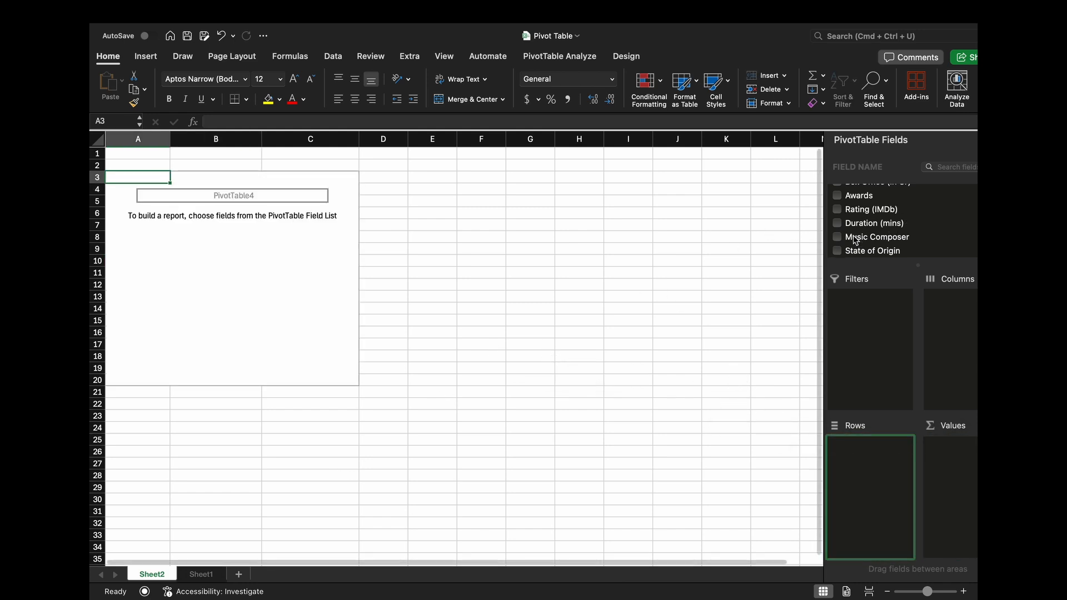
{"action": "scroll", "coordinate": [889, 233], "scroll_direction": "up", "scroll_amount": 5}
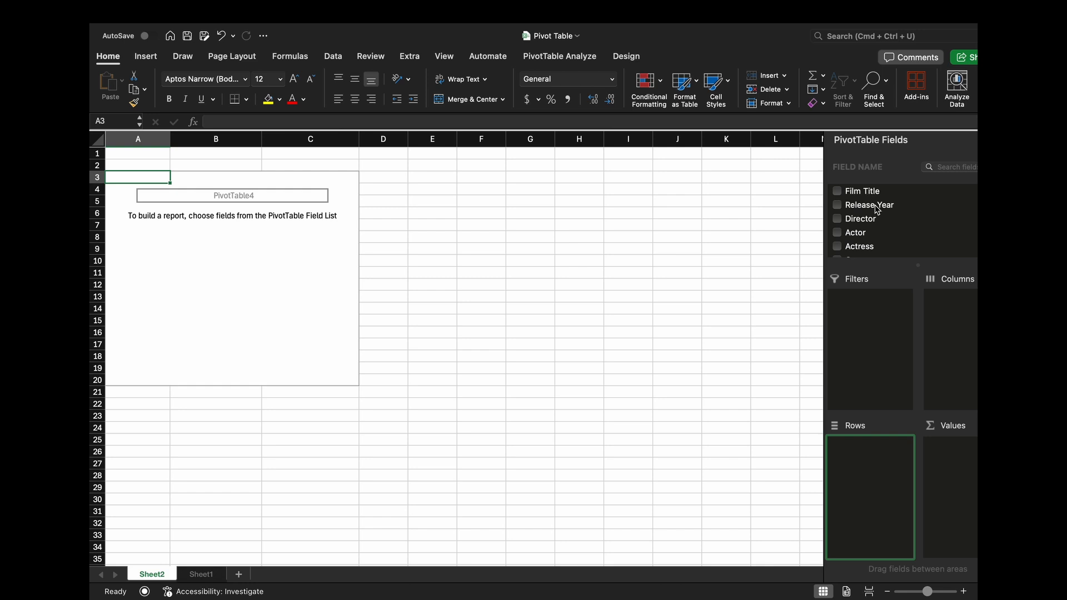
{"action": "left_click_drag", "start_coordinate": [877, 209], "coordinate": [962, 311]}
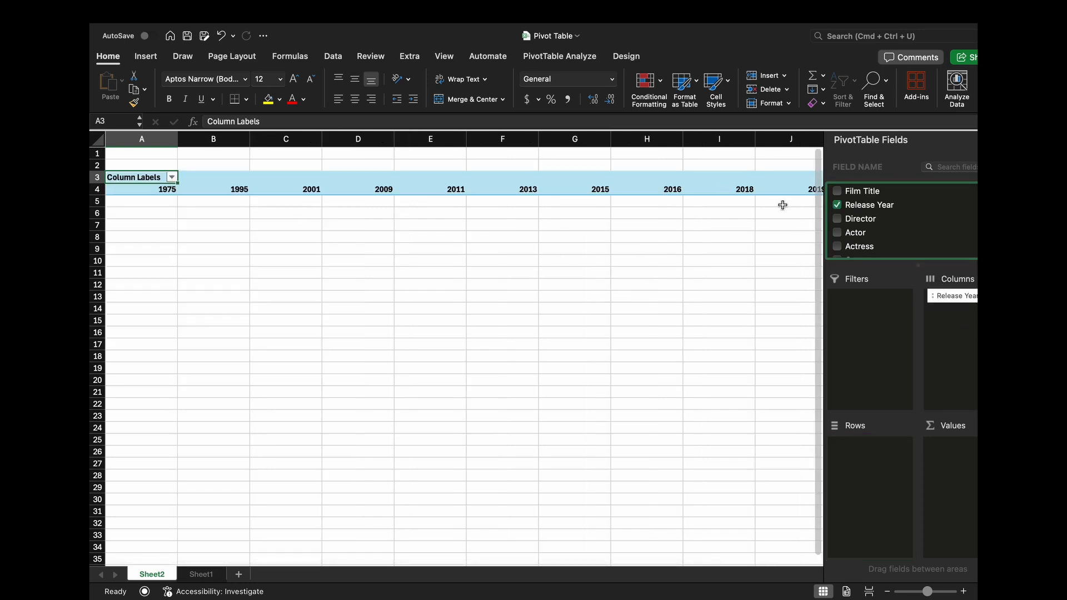
- Review the release years laid out across the columns and move Release Year to the Rows area
{"action": "scroll", "coordinate": [782, 205], "scroll_direction": "right", "scroll_amount": 5}
{"action": "scroll", "coordinate": [781, 205], "scroll_direction": "left", "scroll_amount": 5}
{"action": "scroll", "coordinate": [782, 204], "scroll_direction": "right", "scroll_amount": 1}
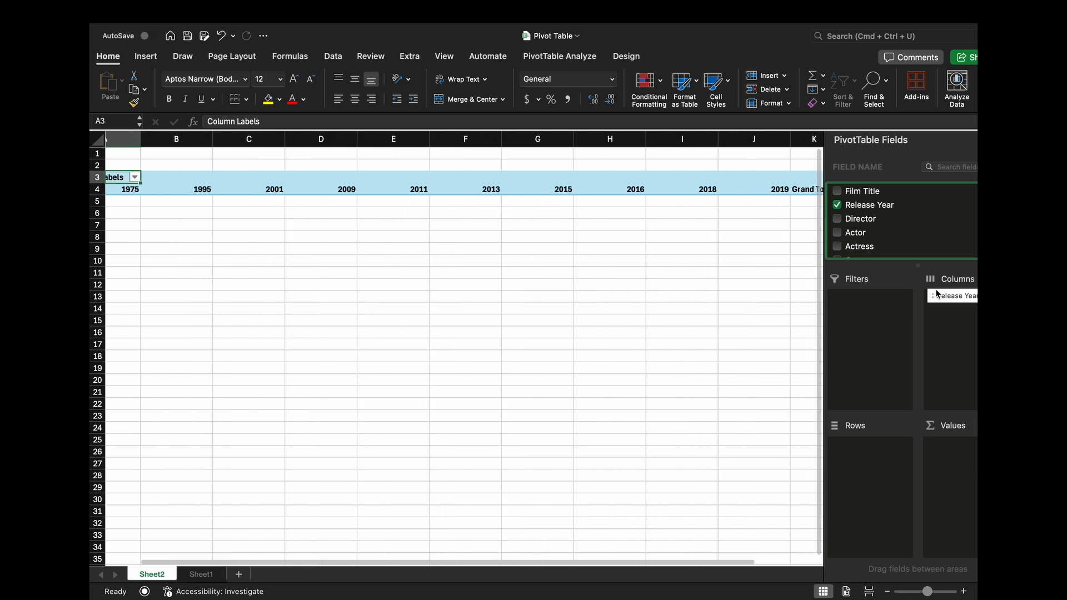
{"action": "left_click_drag", "start_coordinate": [936, 295], "coordinate": [873, 472]}
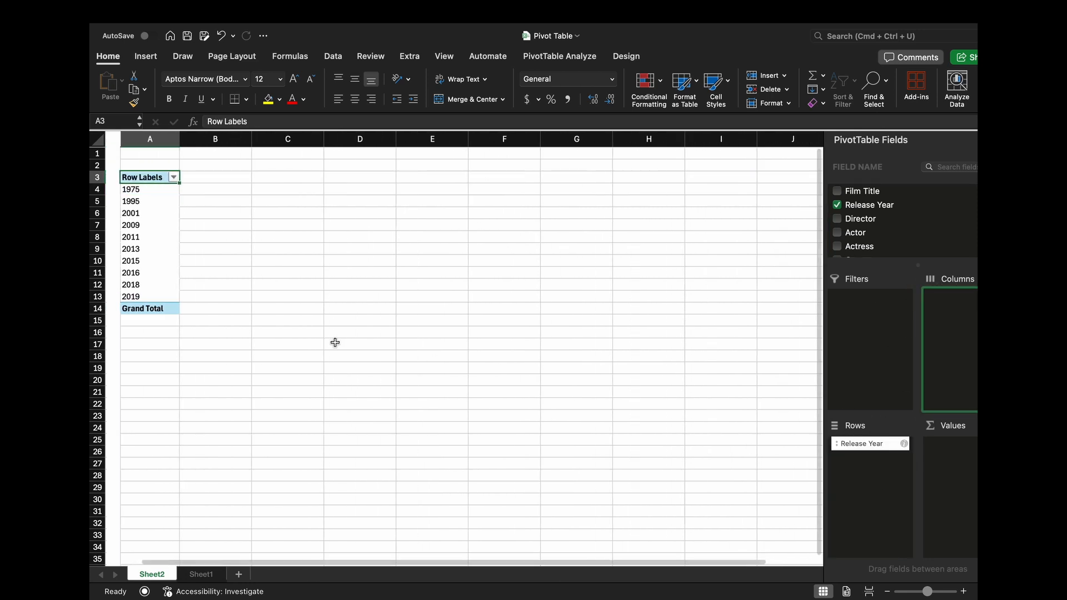
- Add Budget (in Cr) and Box Office (in Cr) to the PivotTable's Values and Rating (IMDb) to its Filters
{"action": "left_click", "coordinate": [145, 225]}
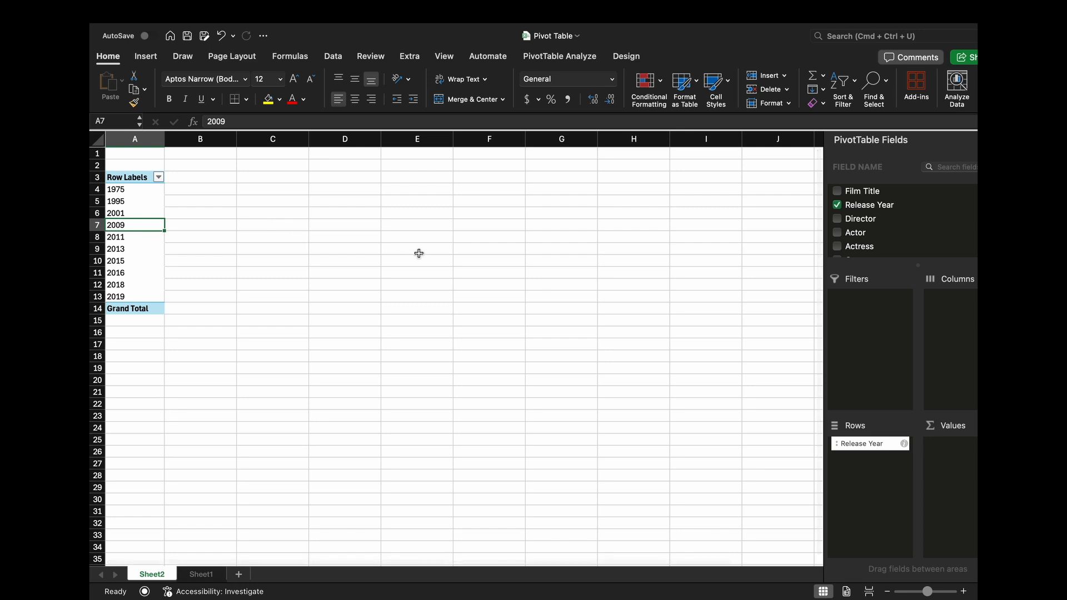
{"action": "scroll", "coordinate": [914, 229], "scroll_direction": "down", "scroll_amount": 3}
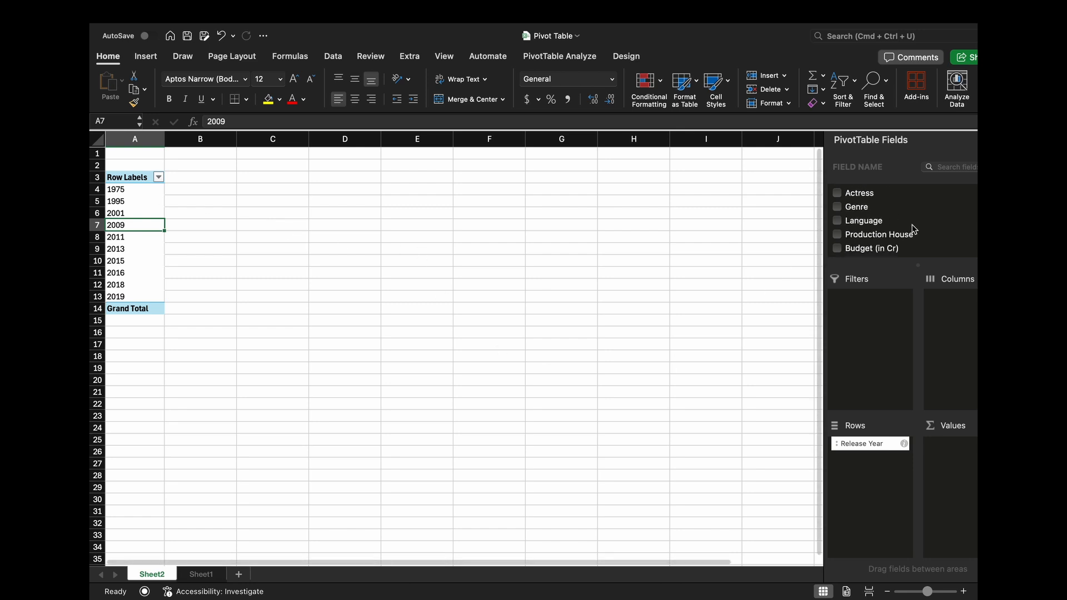
{"action": "scroll", "coordinate": [912, 230], "scroll_direction": "down", "scroll_amount": 2}
{"action": "scroll", "coordinate": [886, 249], "scroll_direction": "down", "scroll_amount": 2}
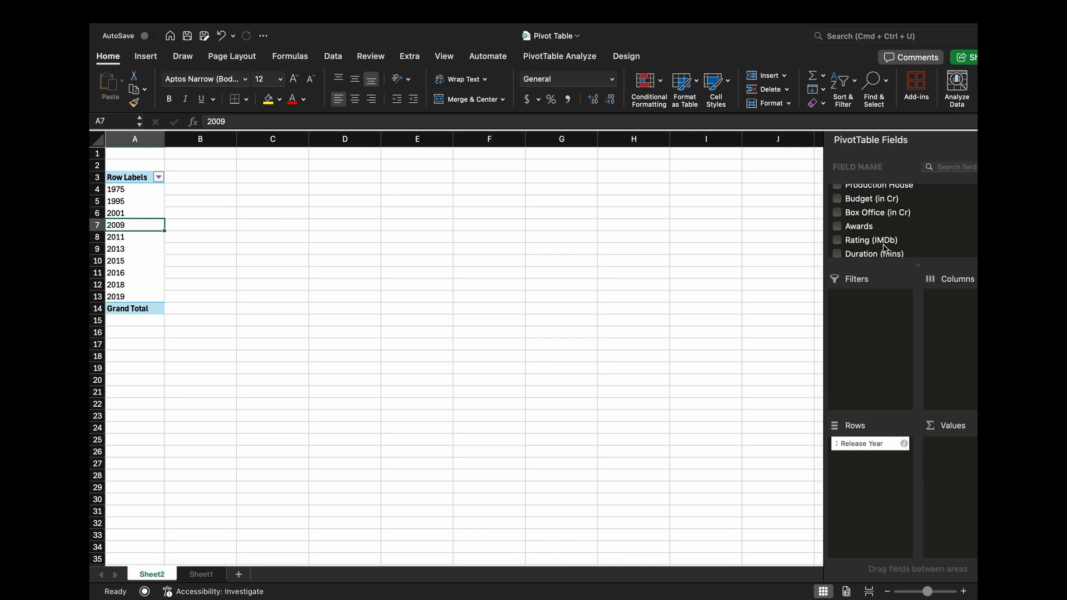
{"action": "left_click_drag", "start_coordinate": [880, 204], "coordinate": [954, 448]}
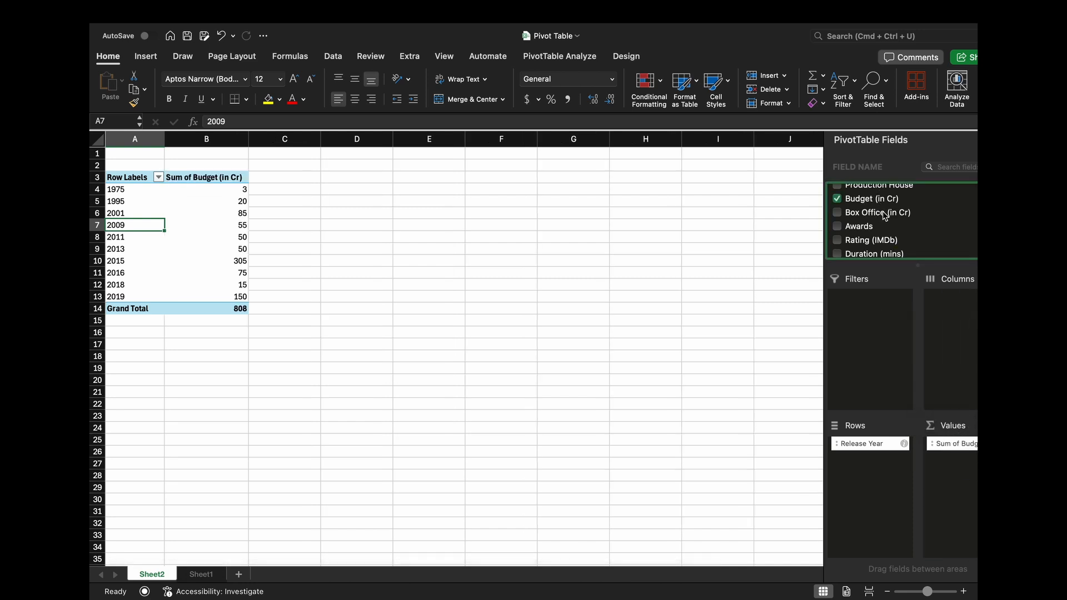
{"action": "left_click_drag", "start_coordinate": [883, 213], "coordinate": [964, 489]}
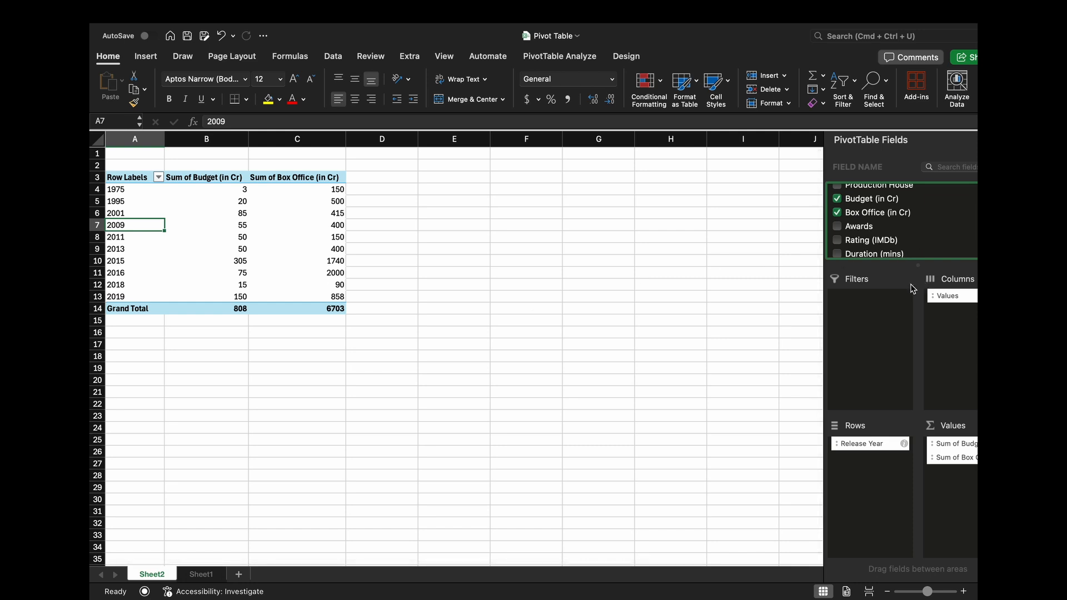
{"action": "scroll", "coordinate": [922, 238], "scroll_direction": "down", "scroll_amount": 2}
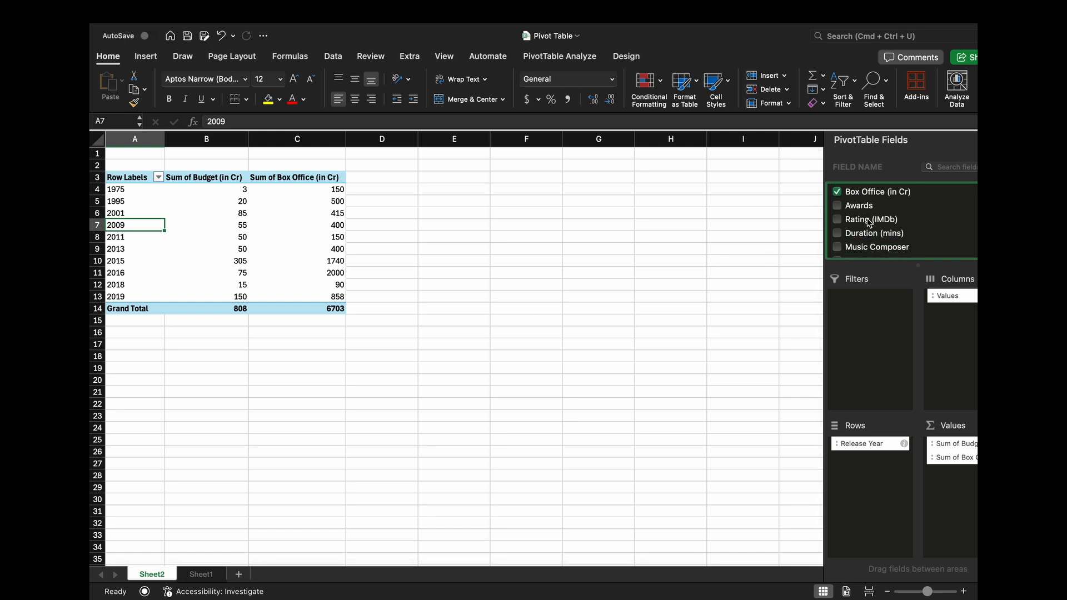
{"action": "left_click_drag", "start_coordinate": [870, 222], "coordinate": [868, 314]}
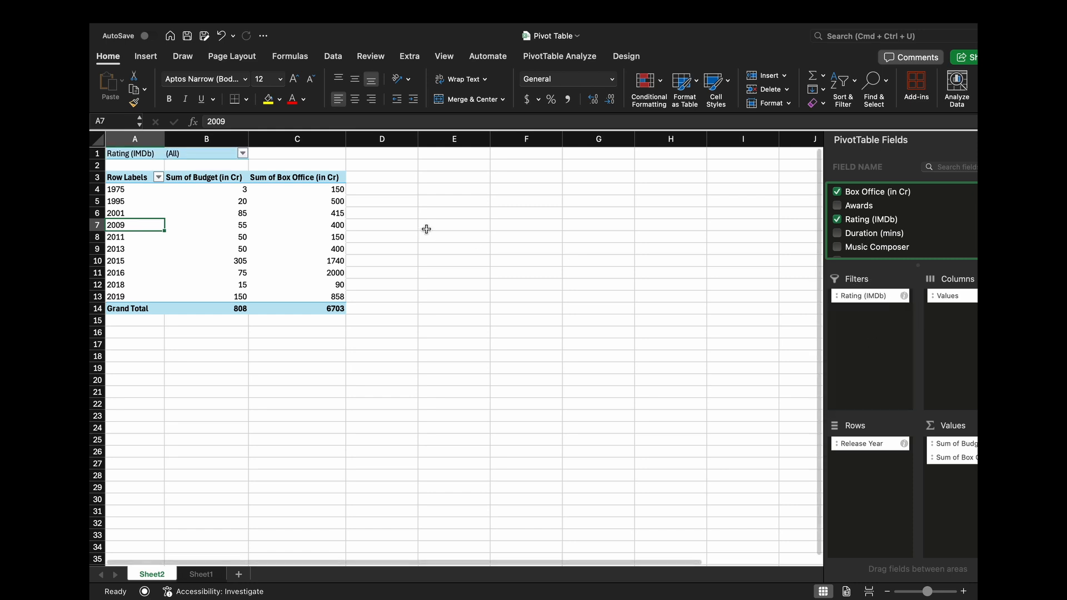
- Deselect all ratings in the PivotTable's Rating (IMDb) filter and include only rating 8
{"action": "left_click", "coordinate": [243, 154]}
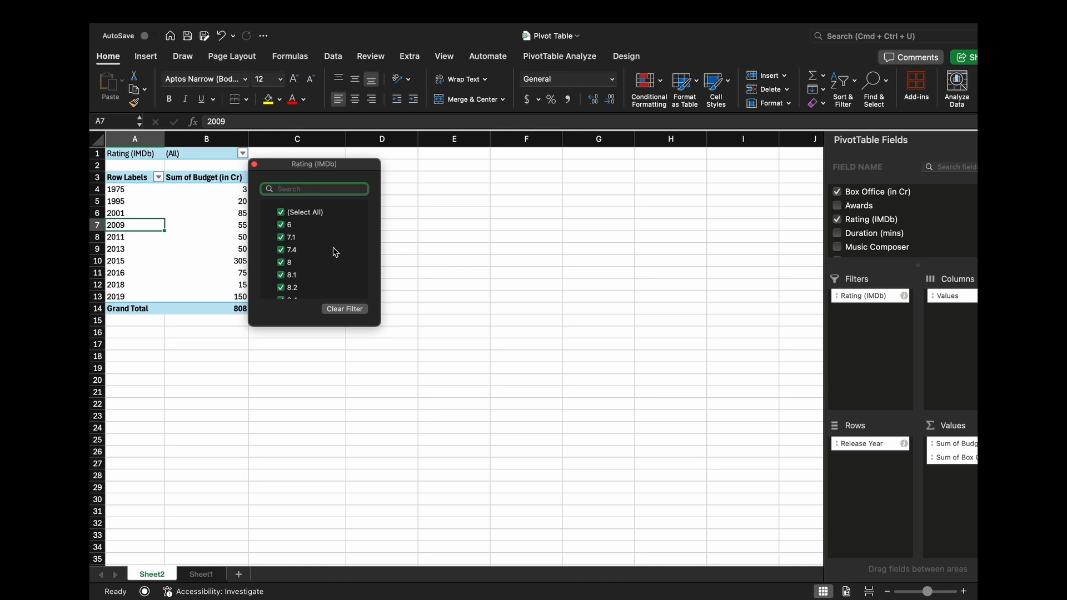
{"action": "scroll", "coordinate": [332, 268], "scroll_direction": "down", "scroll_amount": 2}
{"action": "scroll", "coordinate": [332, 269], "scroll_direction": "up", "scroll_amount": 2}
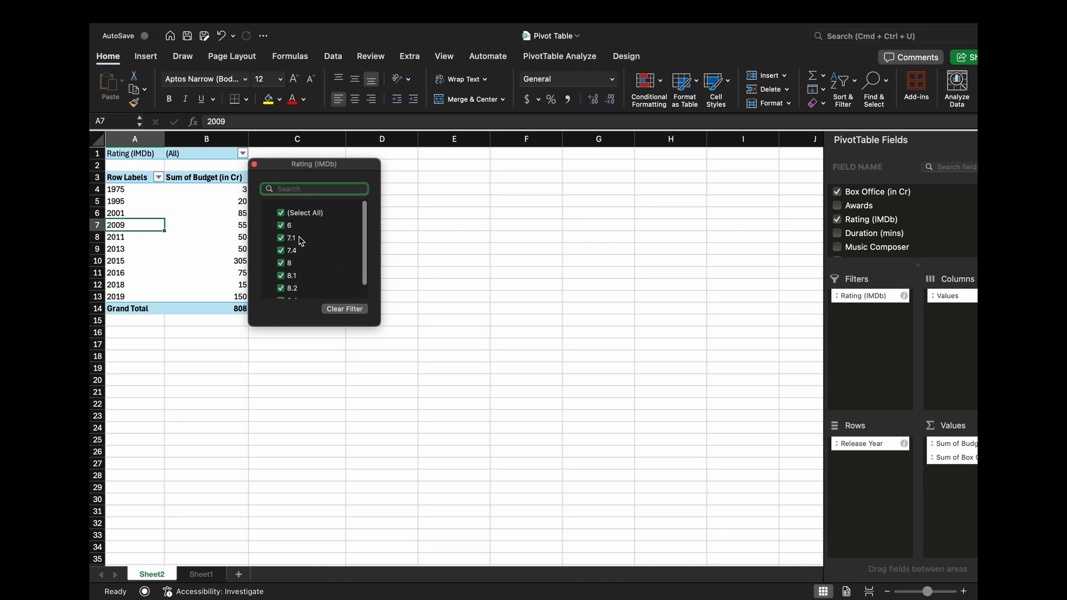
{"action": "left_click", "coordinate": [281, 213]}
{"action": "left_click", "coordinate": [294, 231]}
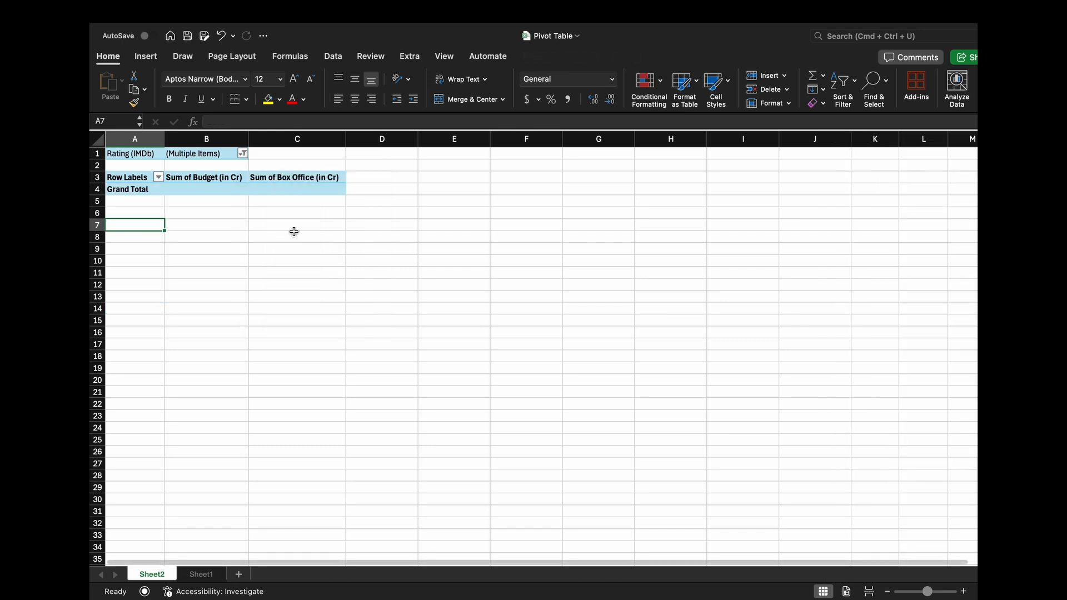
{"action": "left_click", "coordinate": [243, 154]}
{"action": "scroll", "coordinate": [326, 275], "scroll_direction": "down", "scroll_amount": 1}
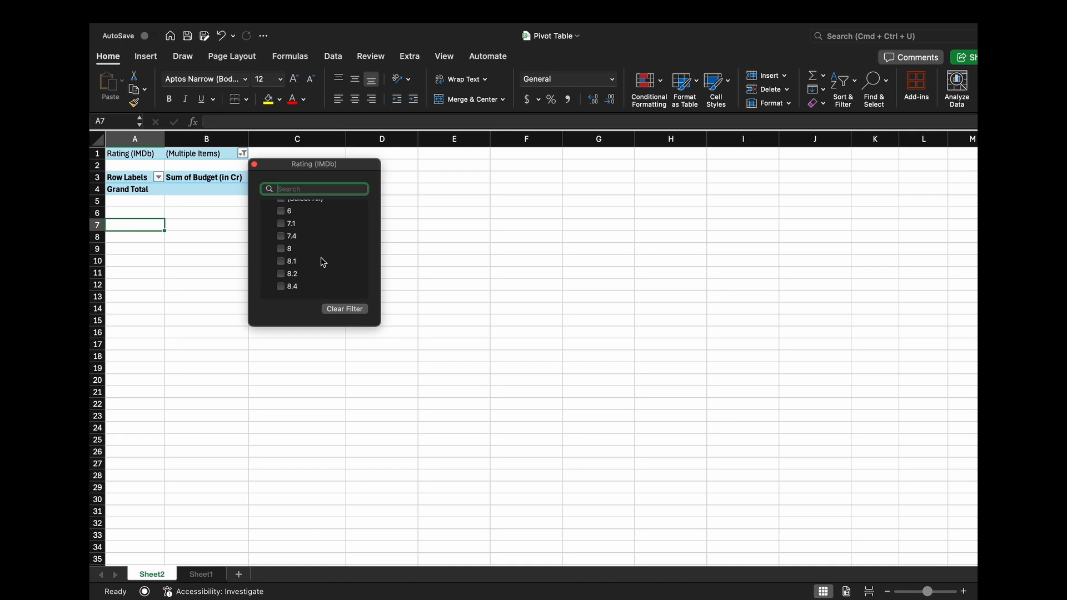
{"action": "left_click", "coordinate": [280, 249]}
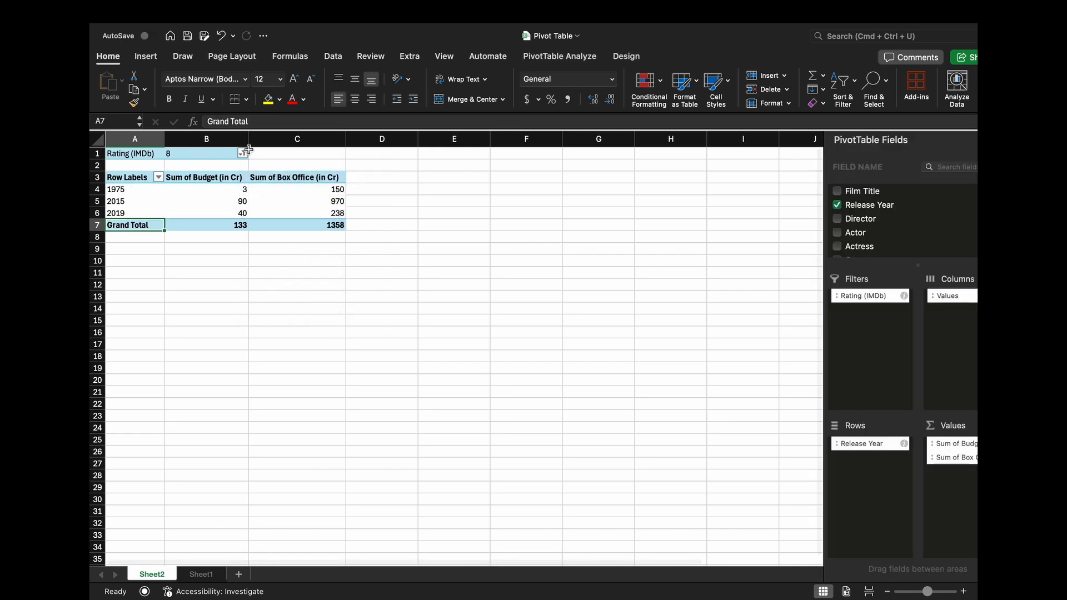
- Extend the Rating (IMDb) filter to include 8.1, 8.2 and 8.4 as well
{"action": "left_click", "coordinate": [243, 154]}
{"action": "left_click", "coordinate": [281, 275]}
{"action": "scroll", "coordinate": [282, 275], "scroll_direction": "down", "scroll_amount": 1}
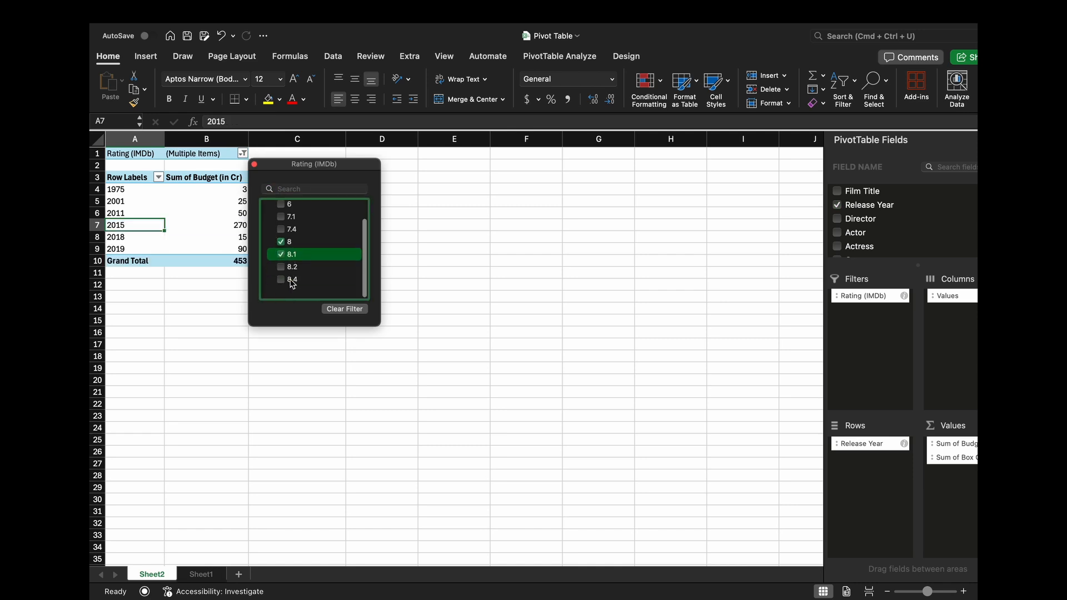
{"action": "left_click", "coordinate": [282, 274]}
{"action": "left_click", "coordinate": [282, 287]}
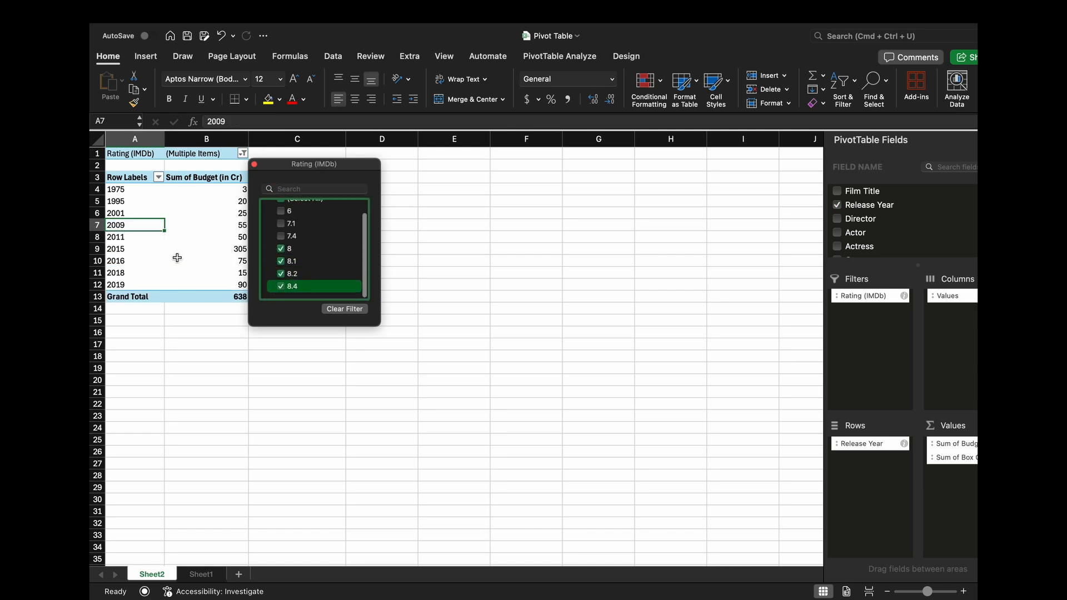
{"action": "left_click", "coordinate": [202, 225]}
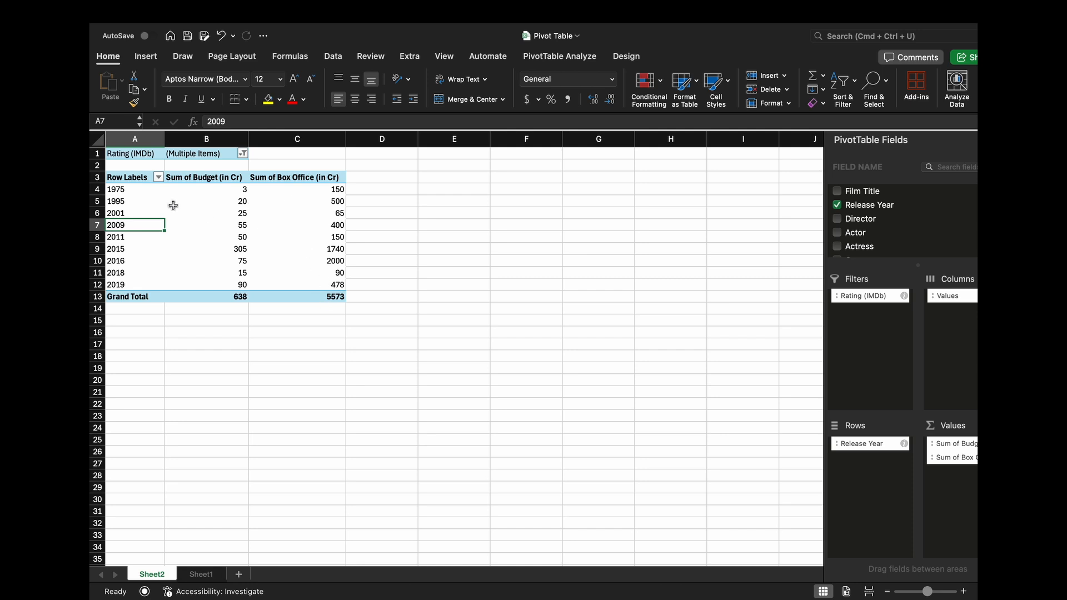
- Replace Release Year with Film Title in the PivotTable's Rows area
{"action": "left_click", "coordinate": [127, 198]}
{"action": "left_click", "coordinate": [146, 204]}
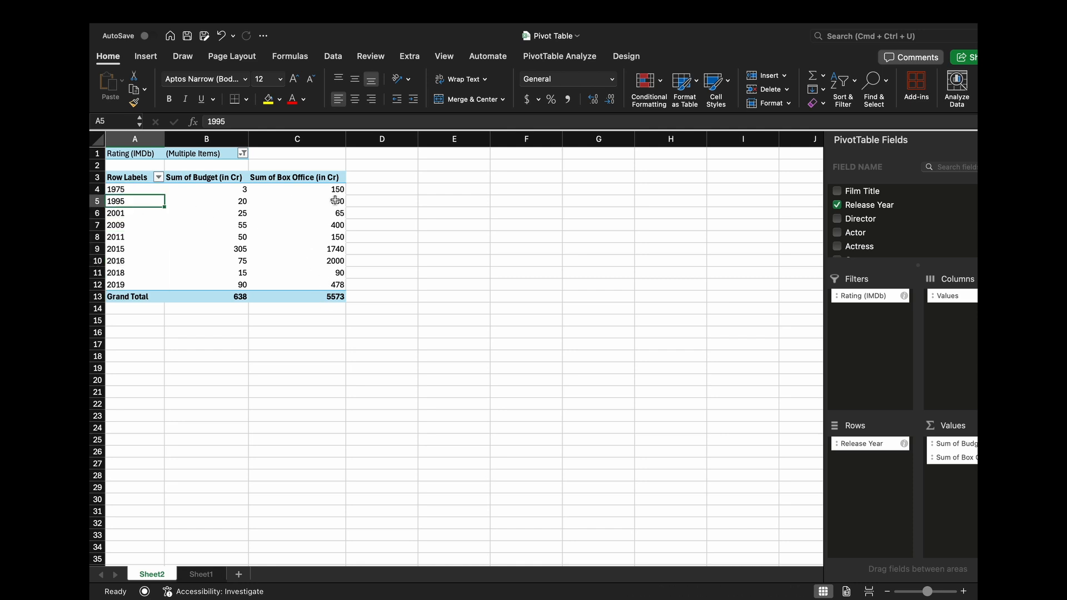
{"action": "left_click_drag", "start_coordinate": [862, 444], "coordinate": [876, 483]}
{"action": "left_click", "coordinate": [273, 201]}
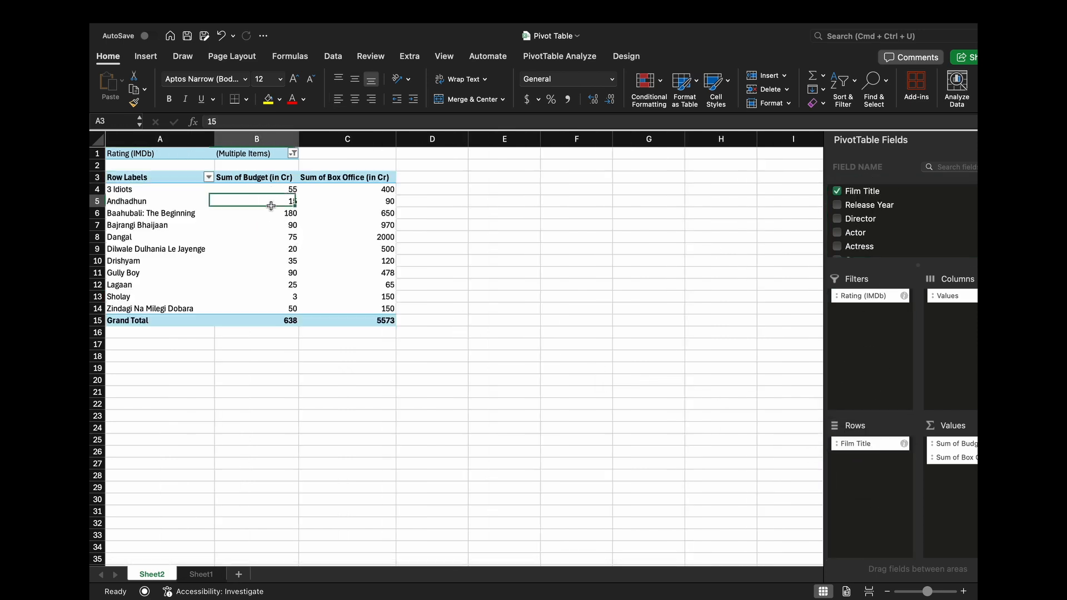
- Count the film titles listed under the rating filter and check which ratings the filter includes
{"action": "left_click", "coordinate": [147, 189]}
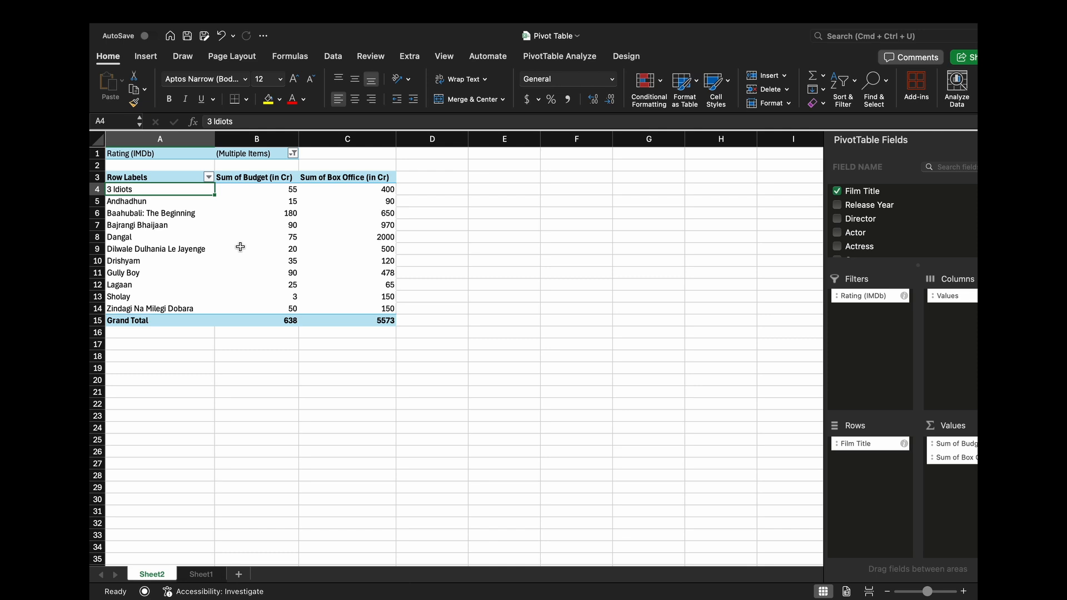
{"action": "key", "text": "super+shift+Down"}
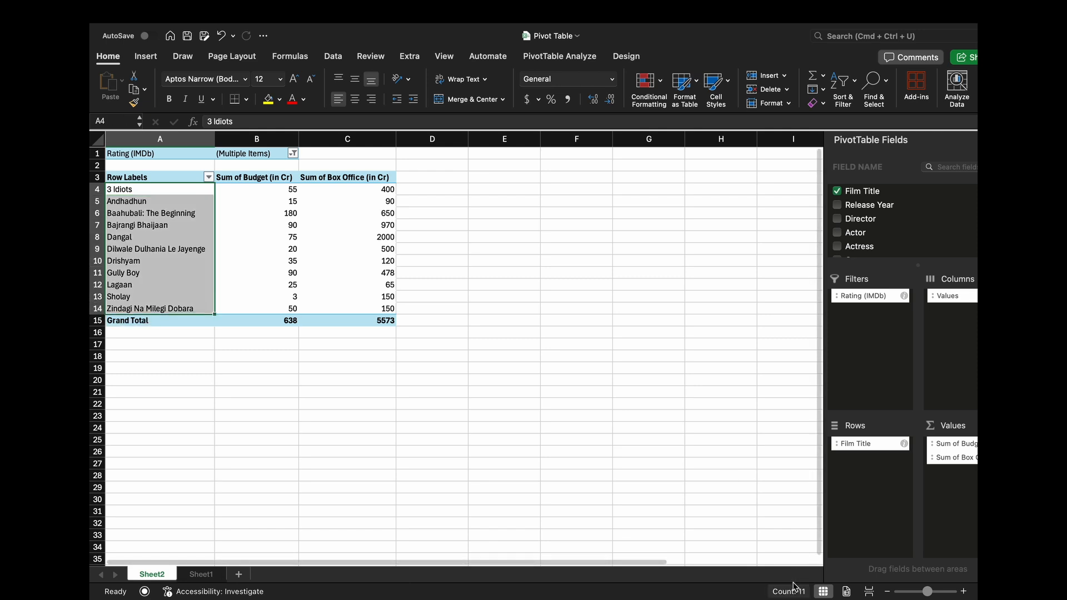
{"action": "left_click", "coordinate": [235, 229]}
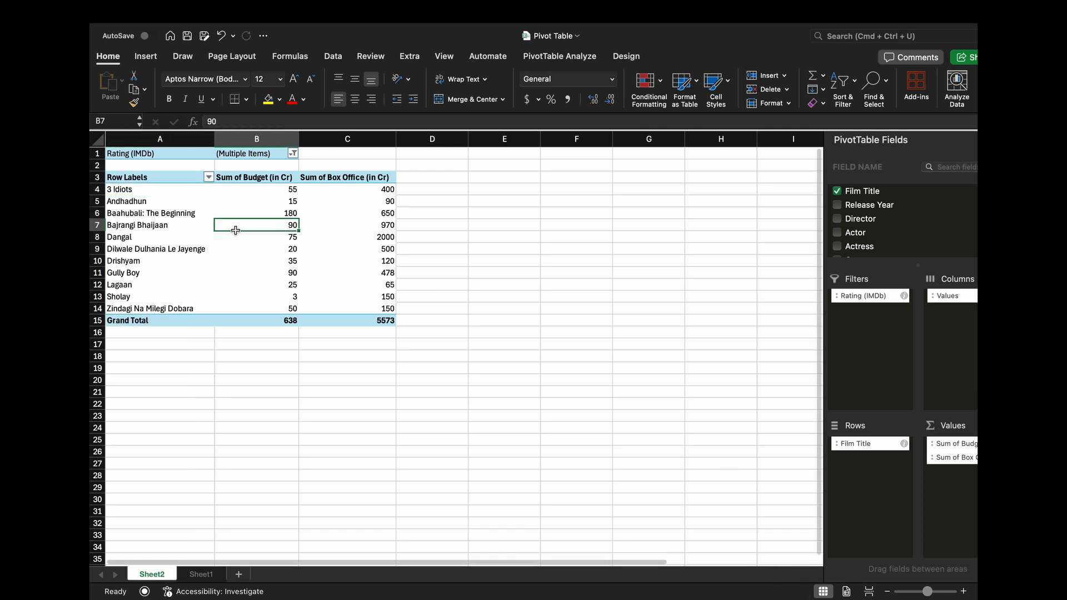
{"action": "left_click", "coordinate": [293, 154]}
{"action": "scroll", "coordinate": [347, 258], "scroll_direction": "down", "scroll_amount": 1}
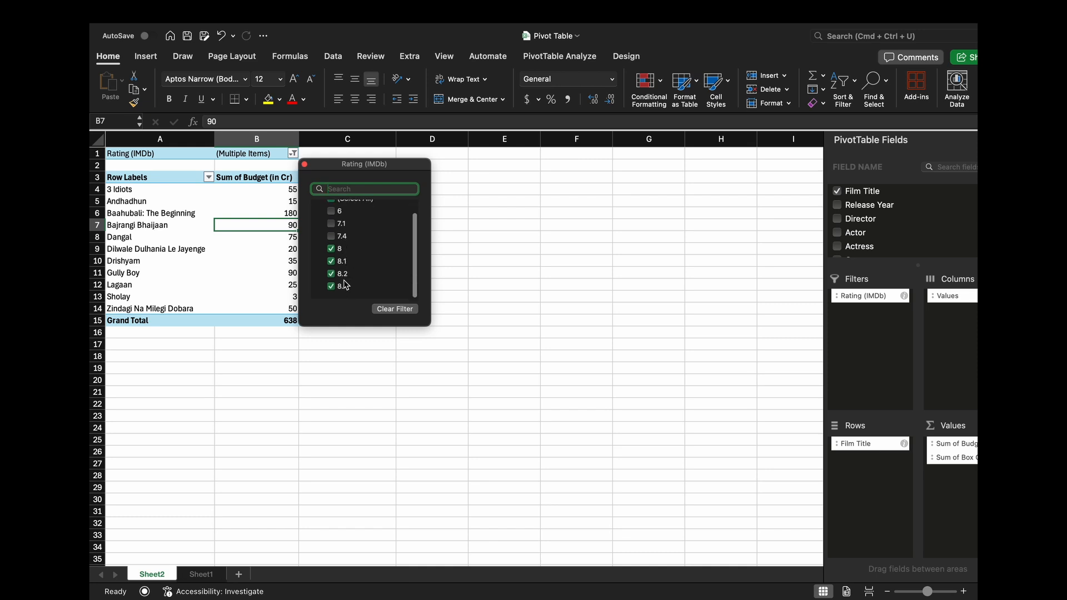
{"action": "left_click", "coordinate": [267, 267]}
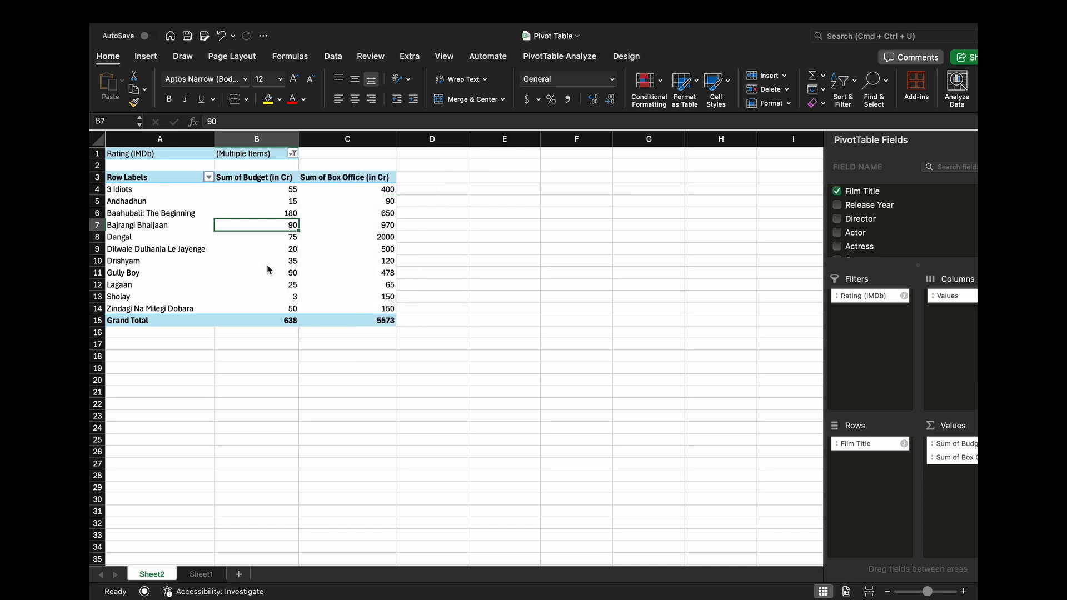
{"action": "left_click", "coordinate": [271, 263]}
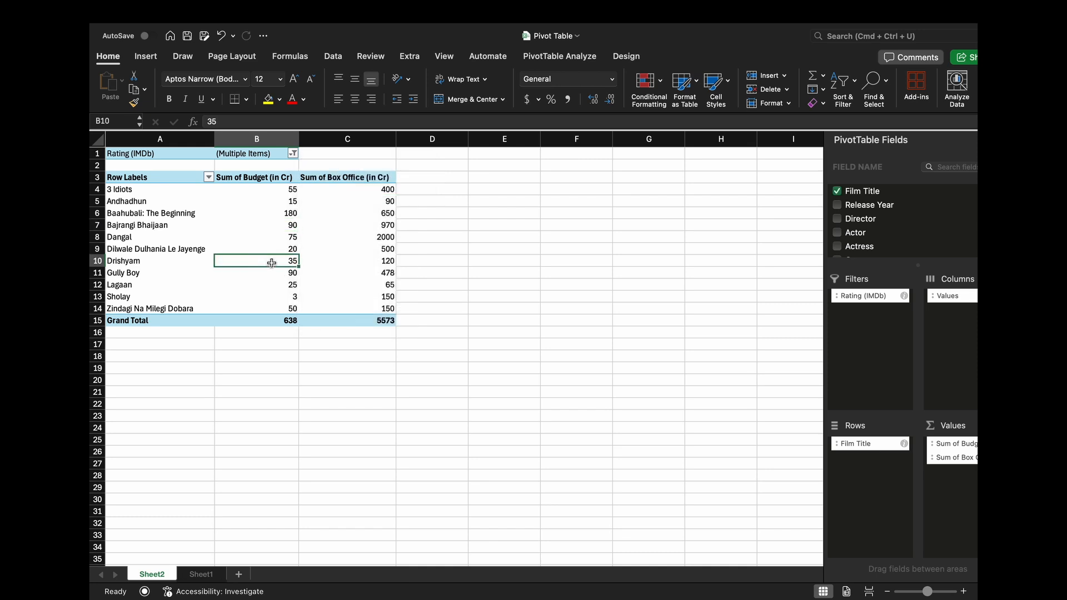
- Reset the Rating (IMDb) filter, limit it to rating 6 only, and inspect the listed film and its budget
{"action": "left_click", "coordinate": [292, 154]}
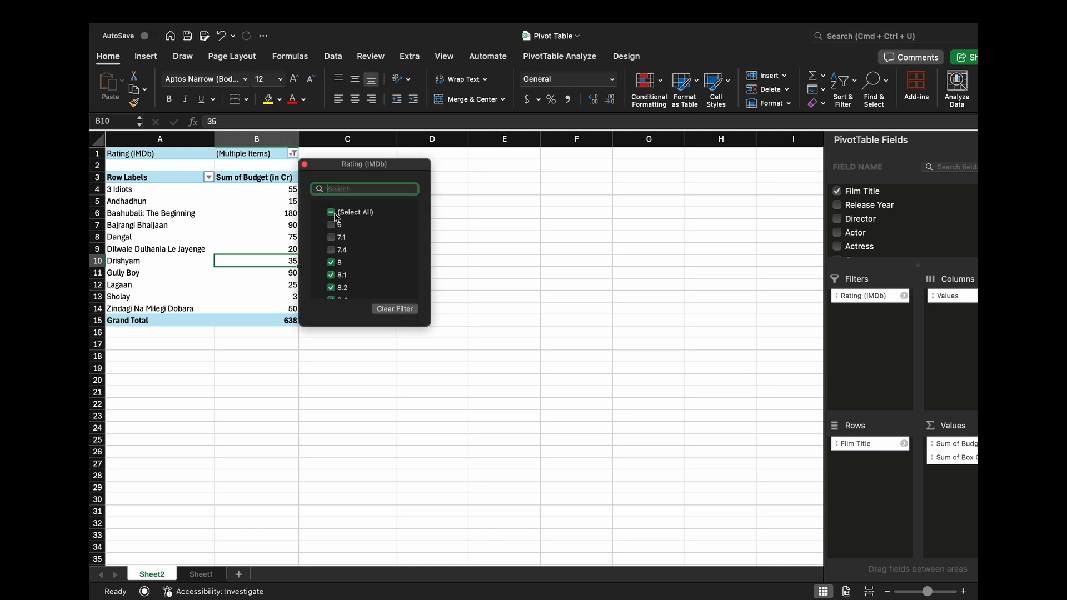
{"action": "left_click", "coordinate": [332, 212]}
{"action": "left_click", "coordinate": [271, 222]}
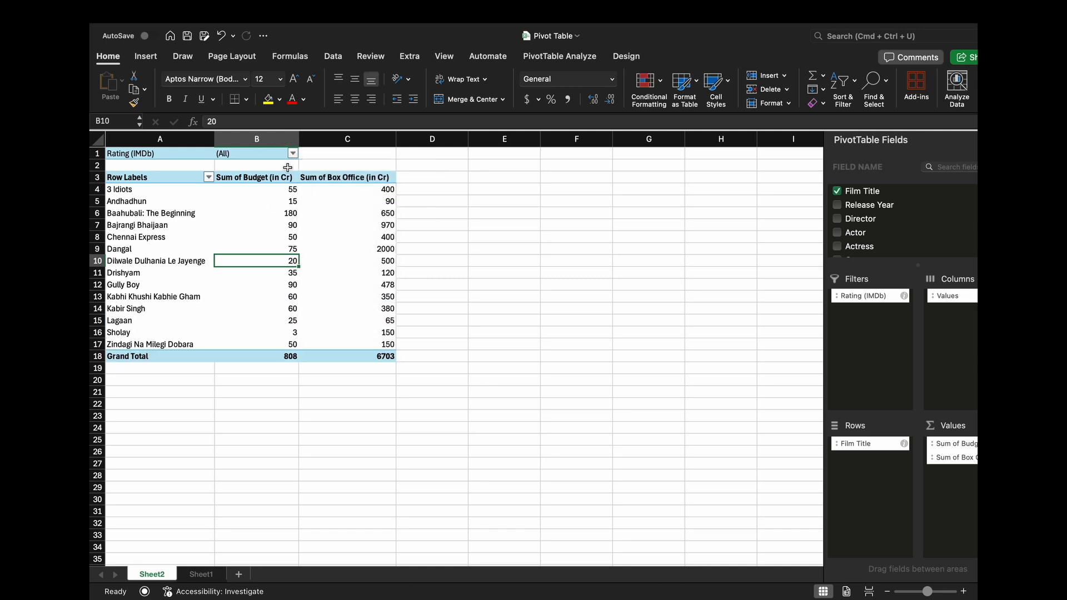
{"action": "left_click", "coordinate": [293, 154]}
{"action": "left_click", "coordinate": [332, 214]}
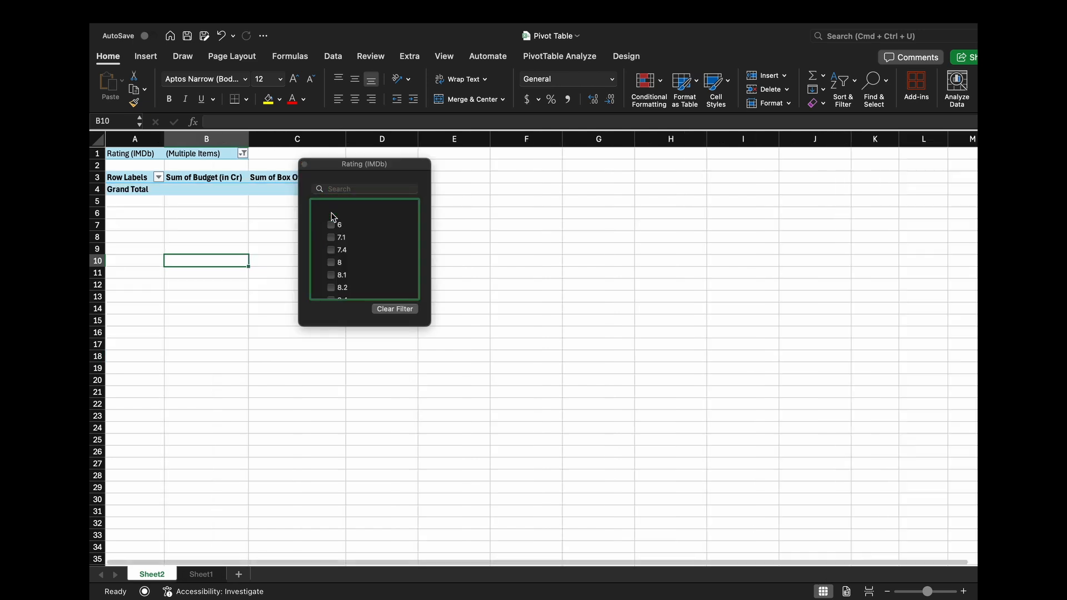
{"action": "left_click", "coordinate": [244, 154]}
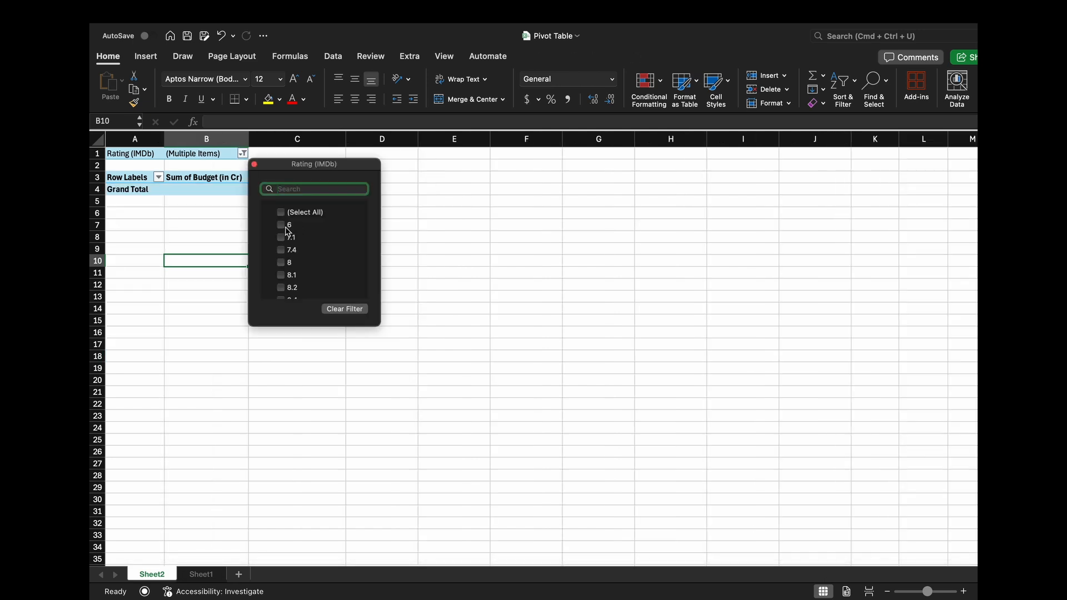
{"action": "left_click", "coordinate": [281, 225]}
{"action": "left_click", "coordinate": [187, 190]}
{"action": "left_click", "coordinate": [209, 189]}
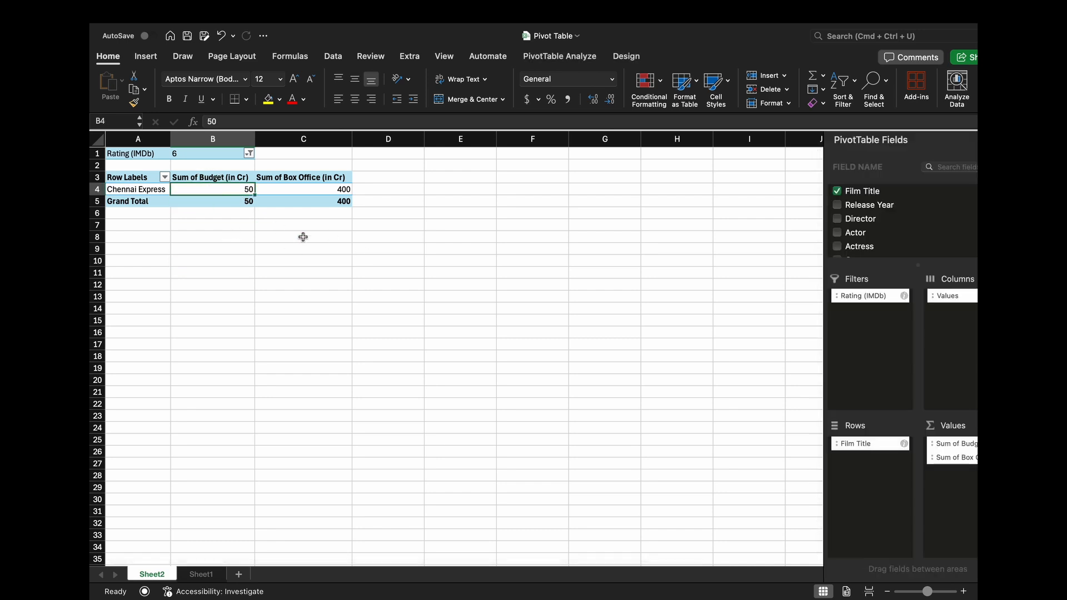
{"action": "left_click", "coordinate": [162, 190]}
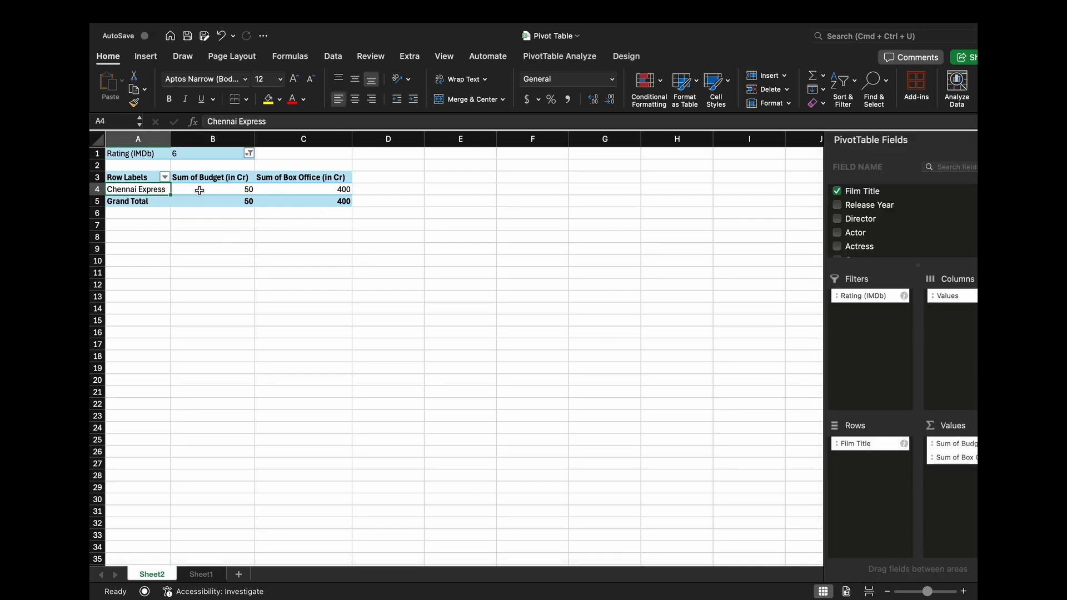
{"action": "left_click", "coordinate": [228, 190]}
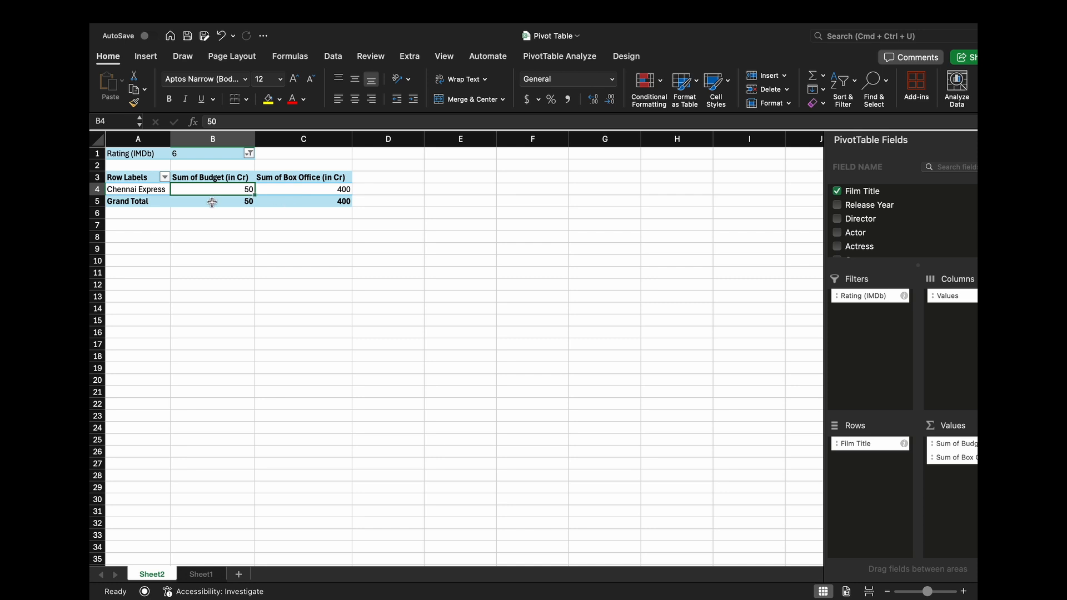
- Restore all ratings in the Rating (IMDb) filter and review the full list of films
{"action": "left_click", "coordinate": [250, 154]}
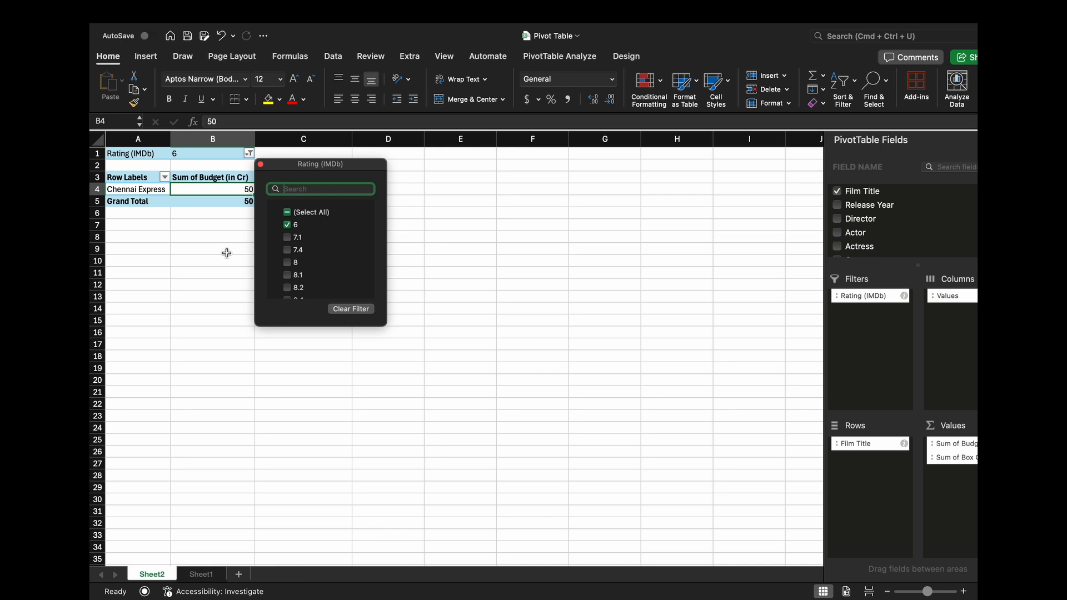
{"action": "left_click", "coordinate": [287, 211]}
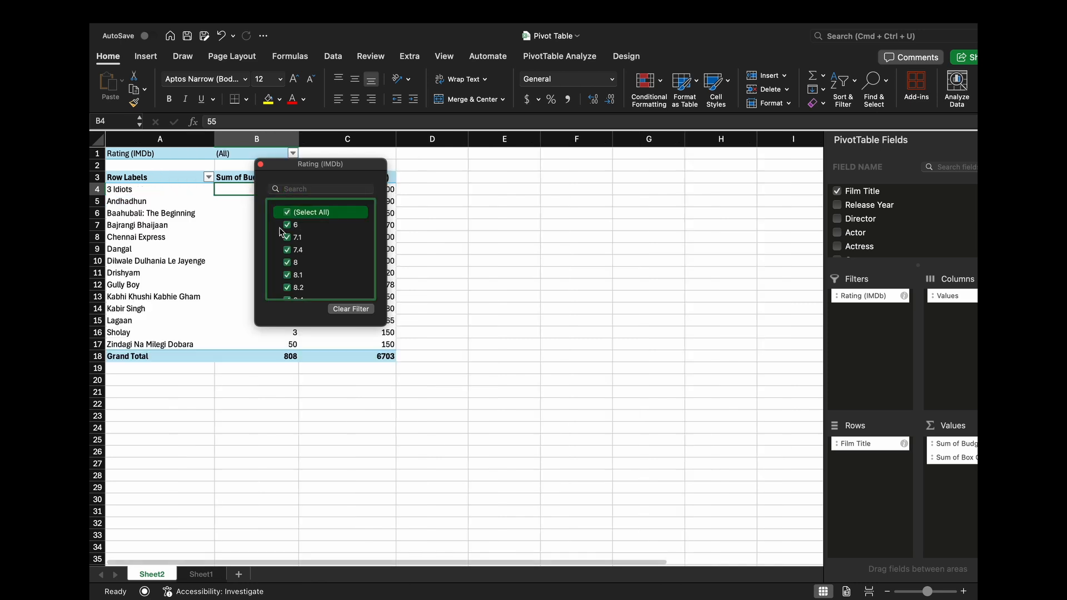
{"action": "left_click", "coordinate": [240, 259]}
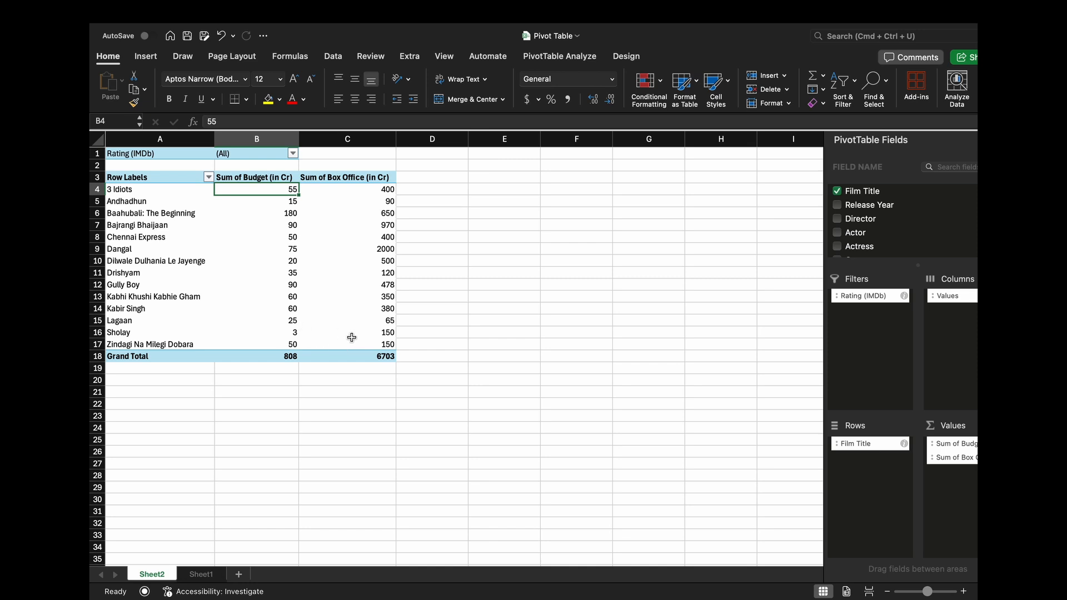
{"action": "left_click", "coordinate": [378, 322]}
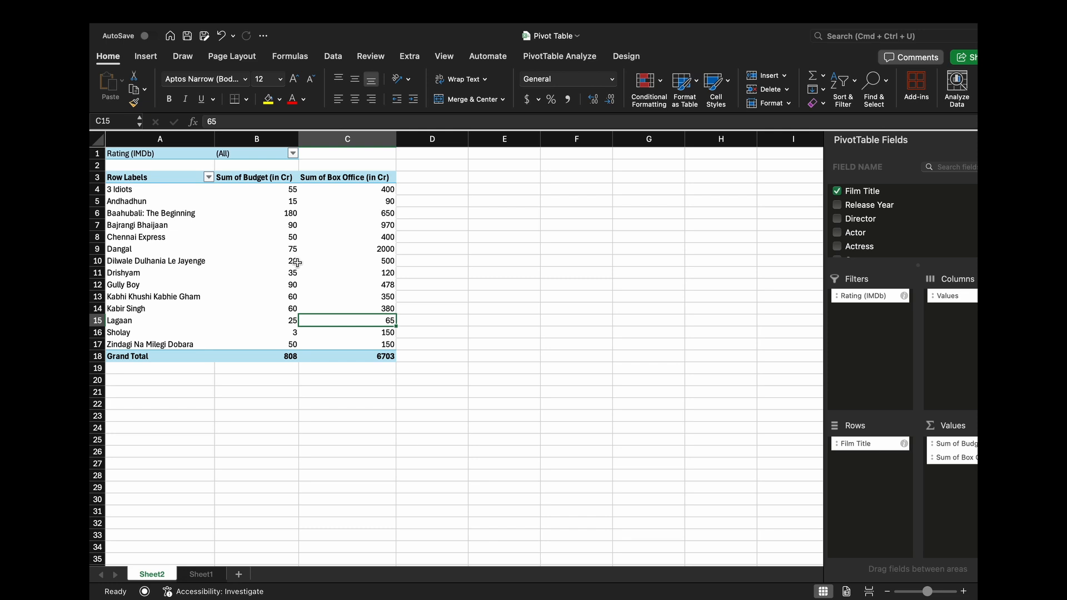
{"action": "left_click", "coordinate": [160, 295]}
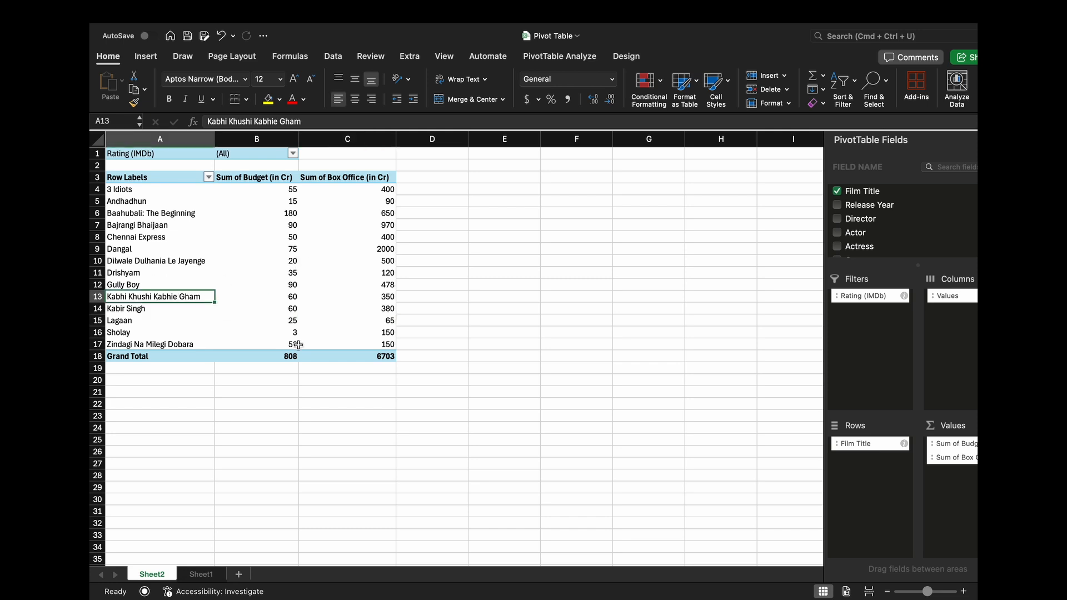
- Sort the PivotTable's films by Sum of Box Office (in Cr) from largest to smallest
{"action": "left_click", "coordinate": [352, 312]}
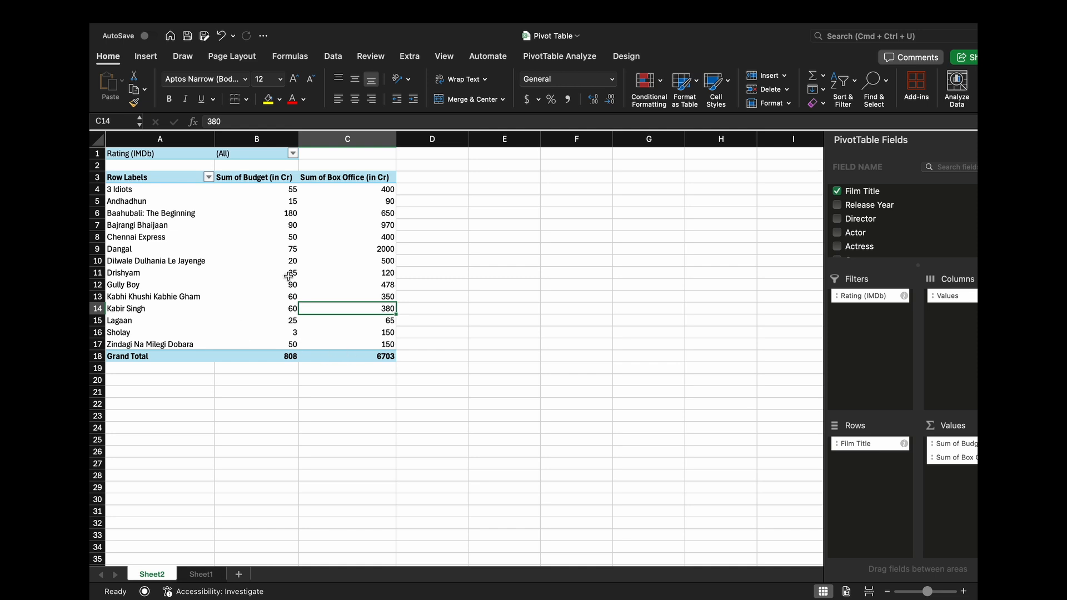
{"action": "left_click", "coordinate": [271, 236]}
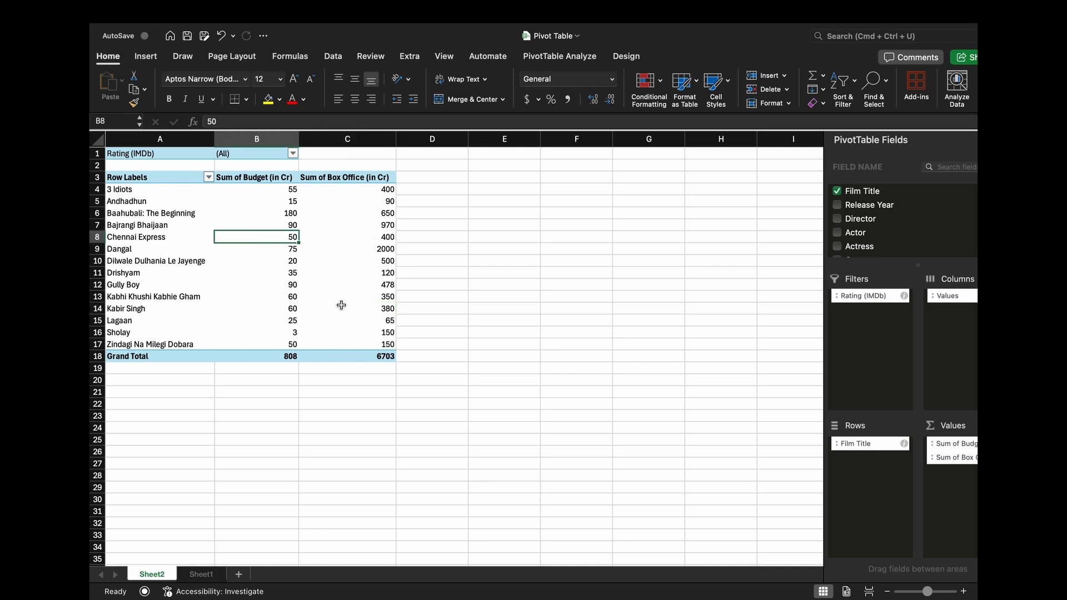
{"action": "left_click", "coordinate": [333, 261]}
{"action": "left_click", "coordinate": [373, 190]}
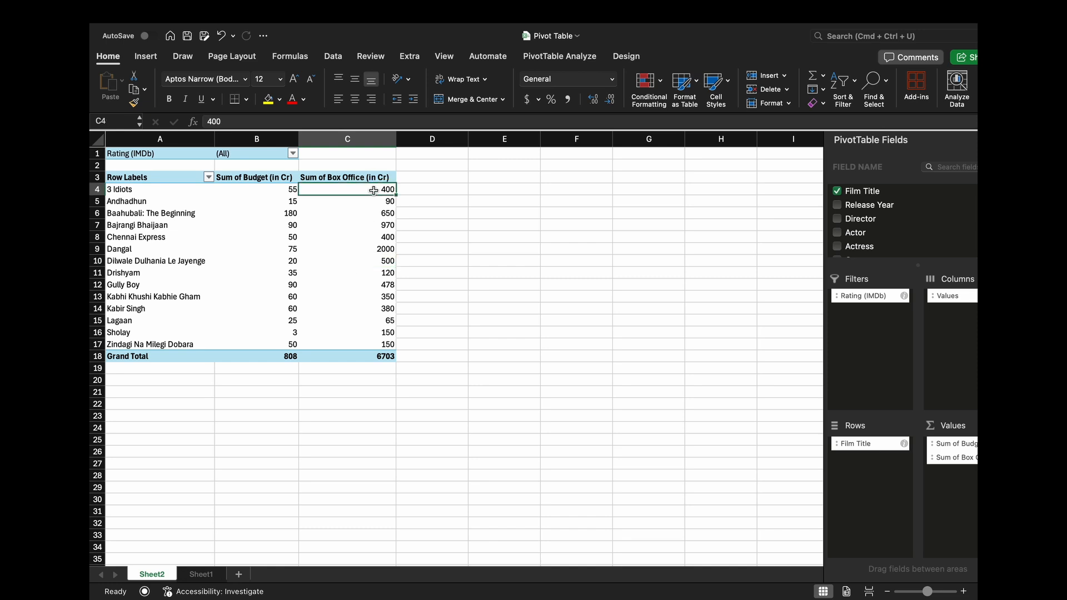
{"action": "right_click", "coordinate": [373, 190]}
{"action": "mouse_move", "coordinate": [428, 269]}
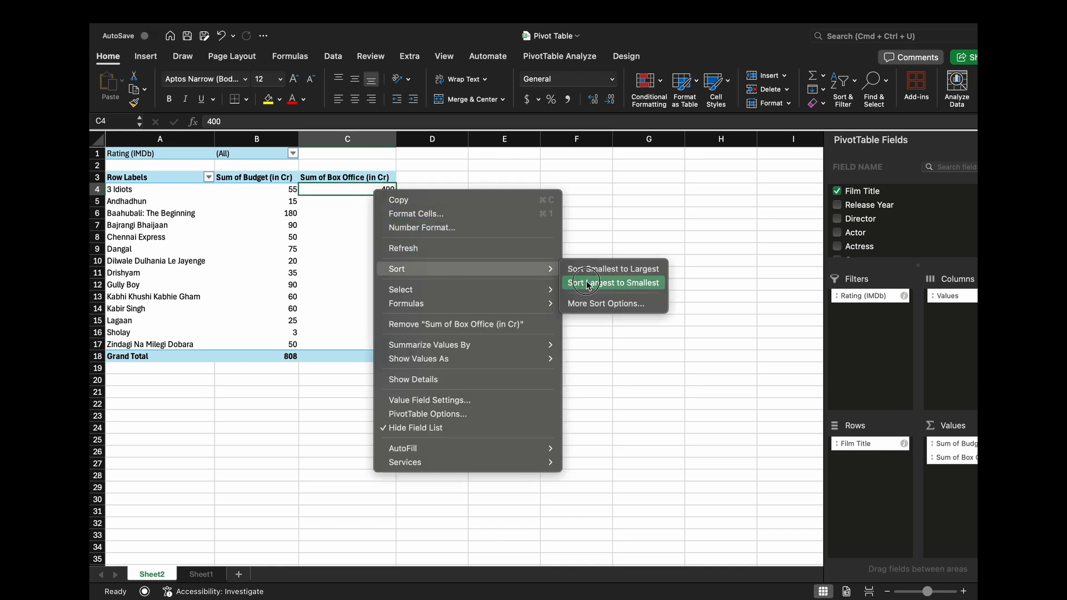
{"action": "left_click", "coordinate": [586, 285]}
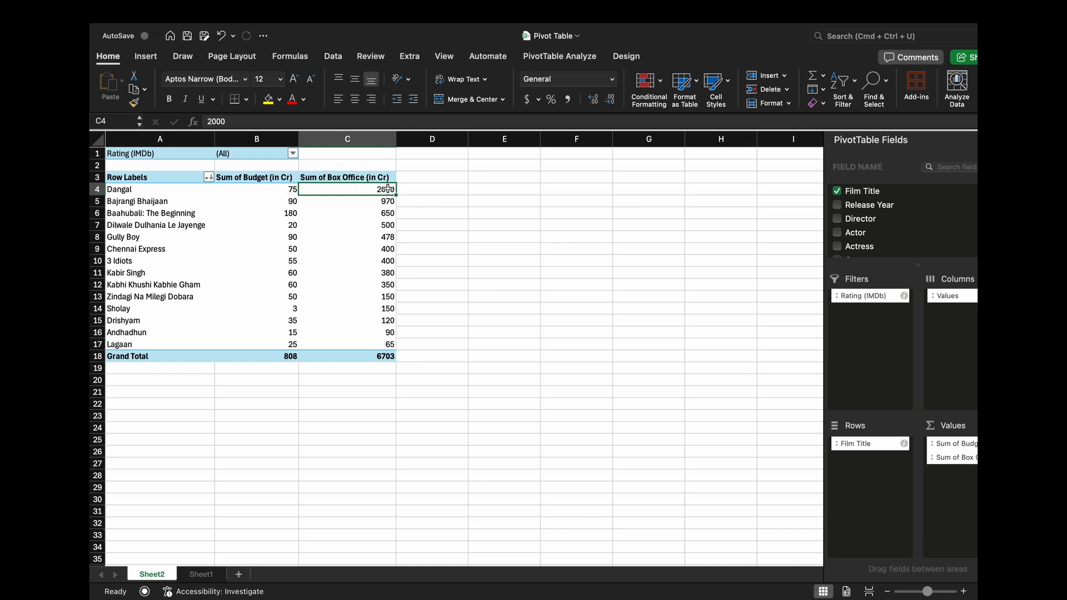
- Examine the ranked film titles with their box office figures, and check which other fields are available for the PivotTable
{"action": "left_click", "coordinate": [150, 190]}
{"action": "left_click", "coordinate": [183, 201]}
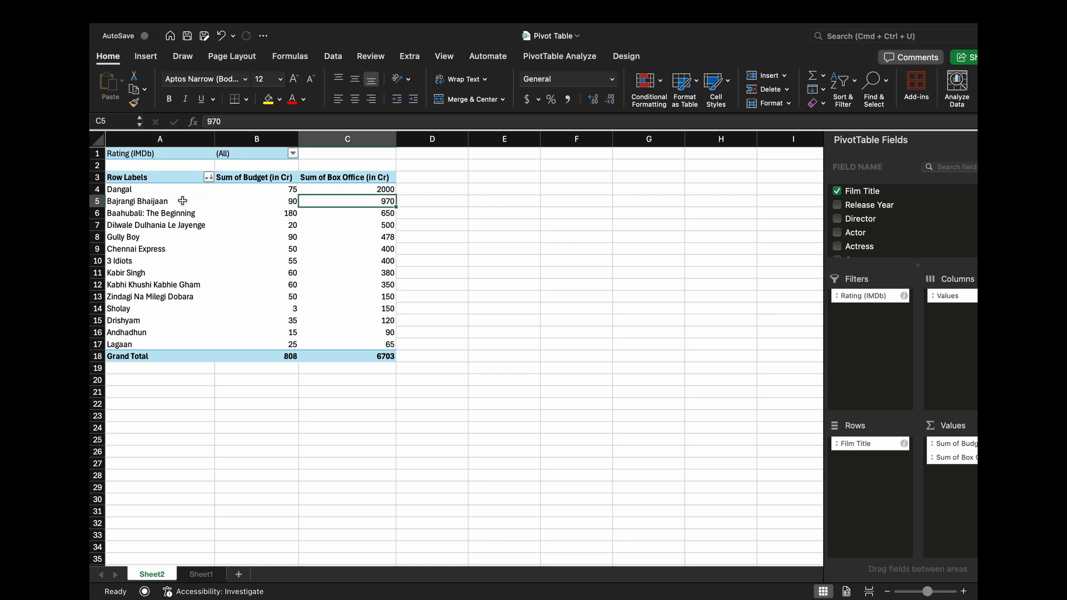
{"action": "left_click", "coordinate": [393, 201]}
{"action": "left_click", "coordinate": [188, 213]}
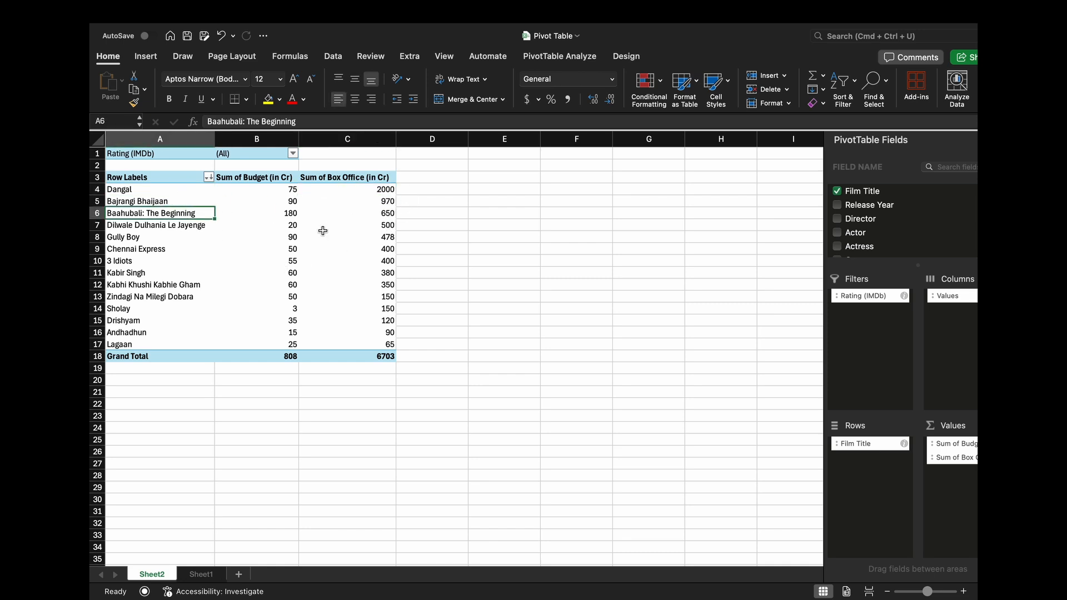
{"action": "left_click", "coordinate": [178, 225]}
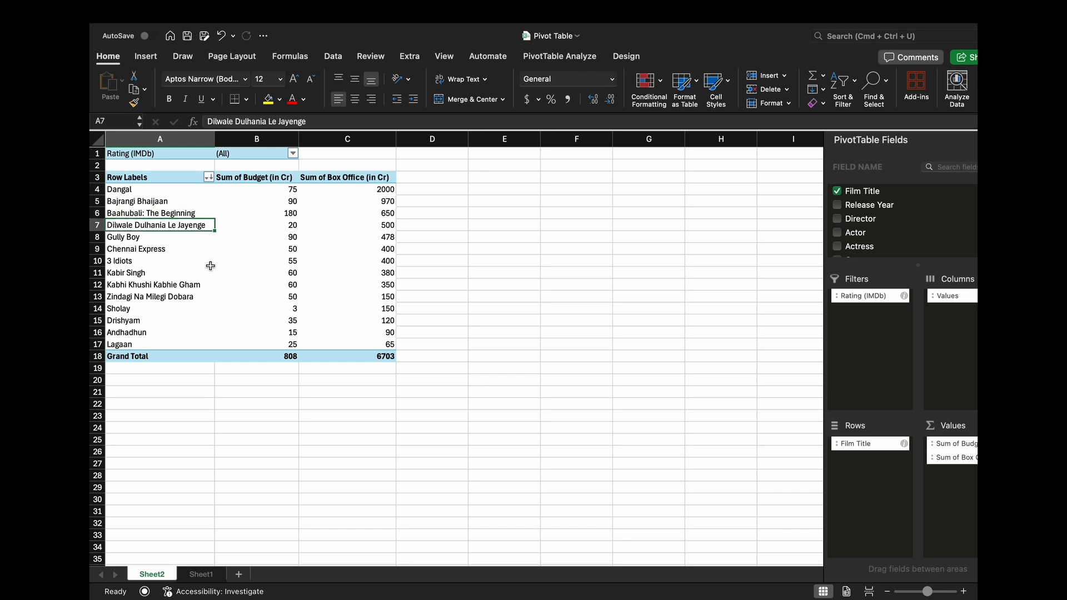
{"action": "left_click", "coordinate": [183, 251]}
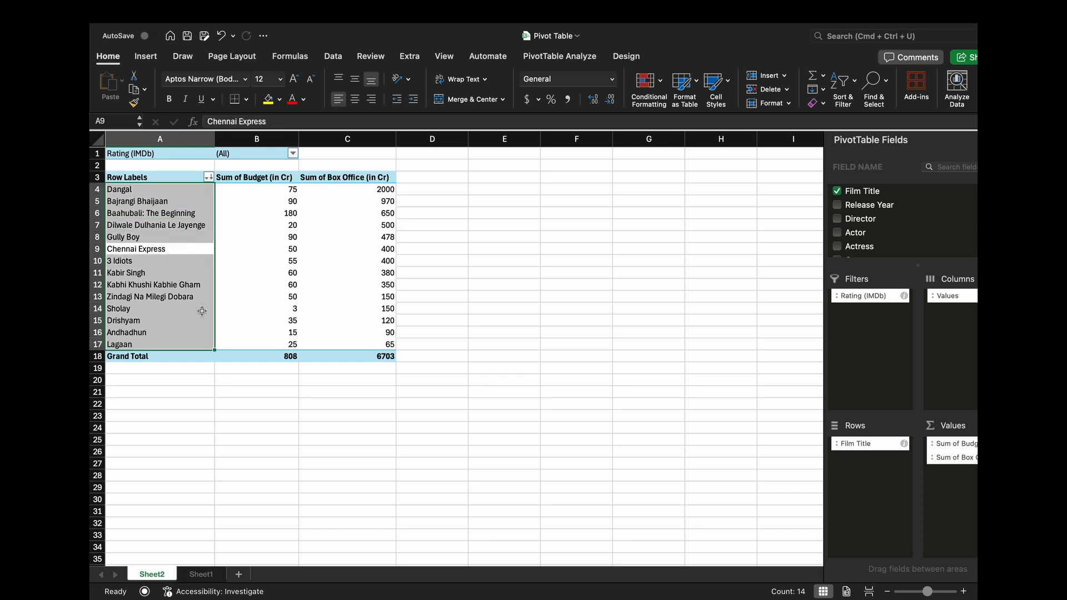
{"action": "left_click", "coordinate": [240, 317]}
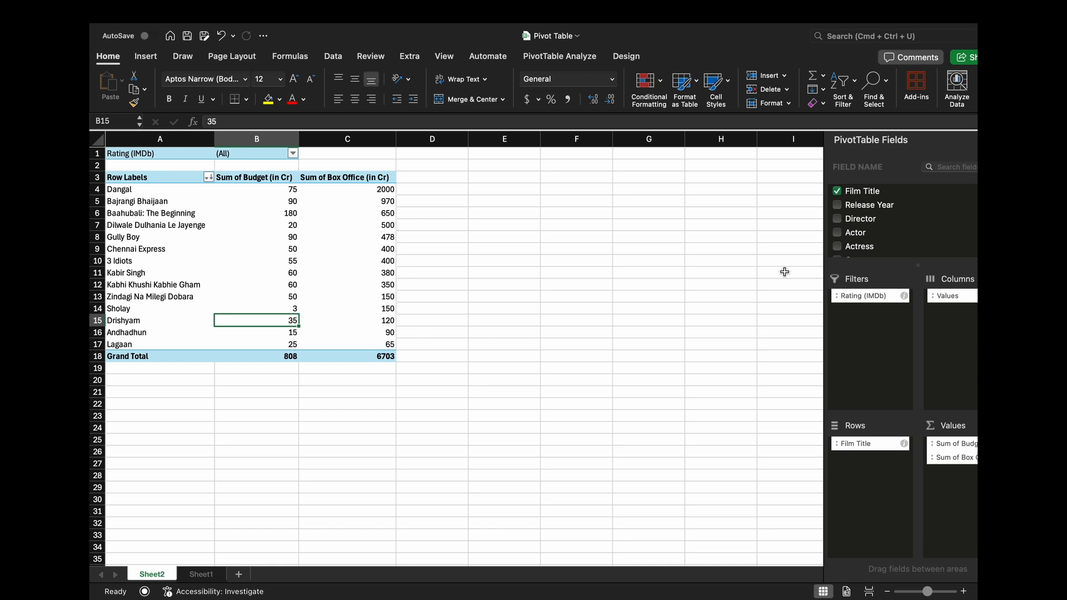
{"action": "scroll", "coordinate": [871, 238], "scroll_direction": "down", "scroll_amount": 3}
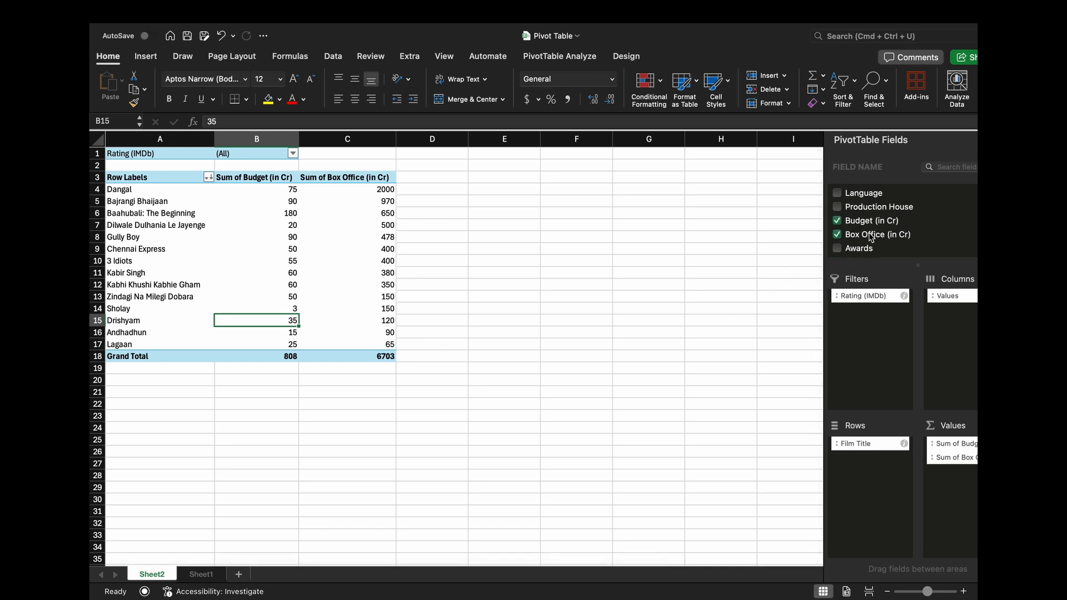
{"action": "scroll", "coordinate": [891, 215], "scroll_direction": "up", "scroll_amount": 2}
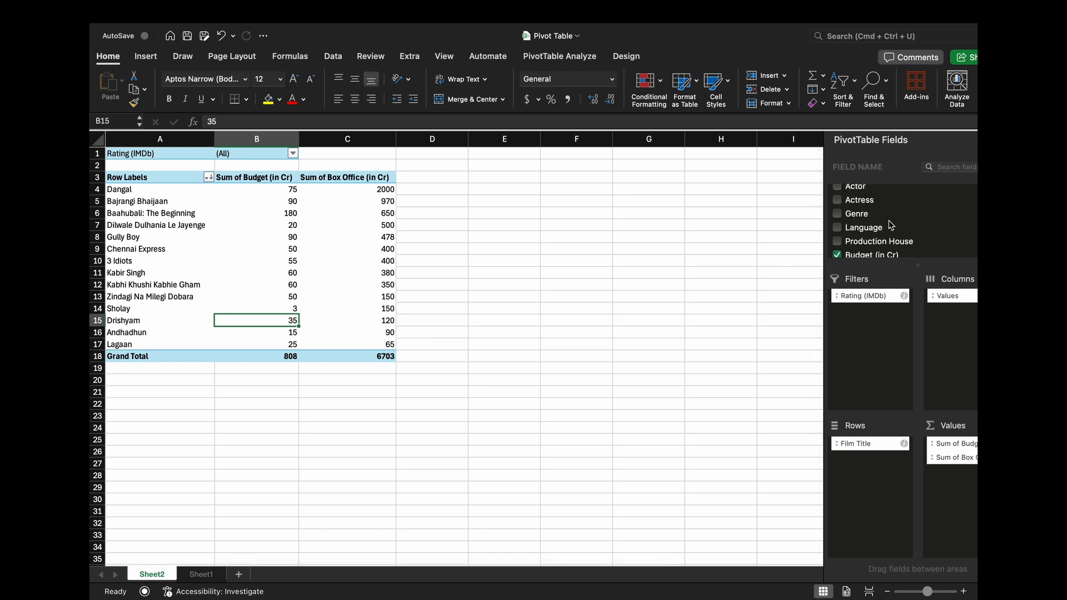
{"action": "scroll", "coordinate": [878, 240], "scroll_direction": "down", "scroll_amount": 5}
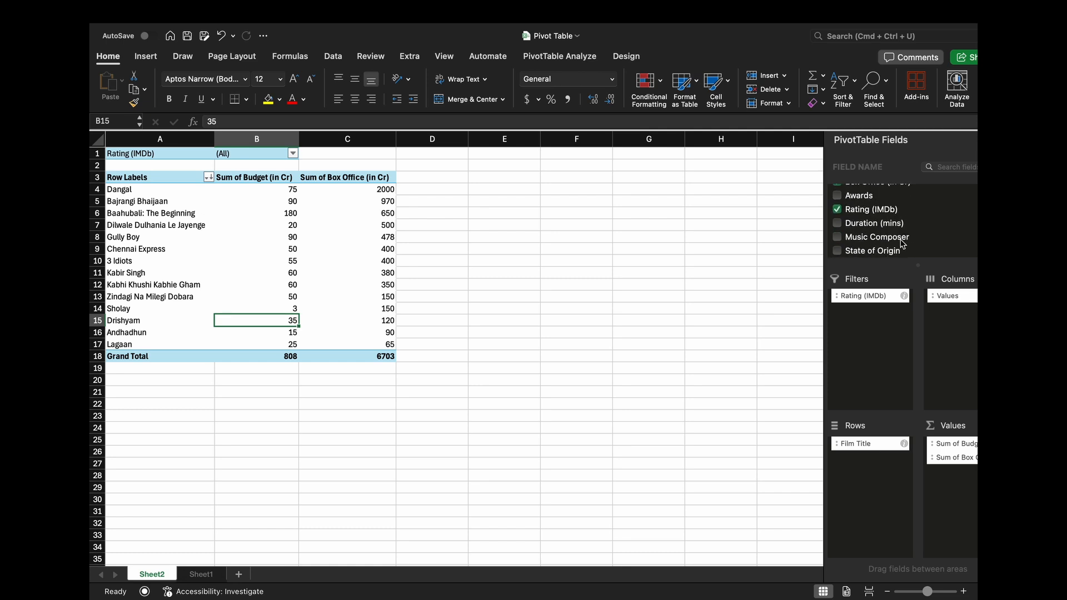
- Save the Pivot Table workbook
{"action": "left_click", "coordinate": [340, 261]}
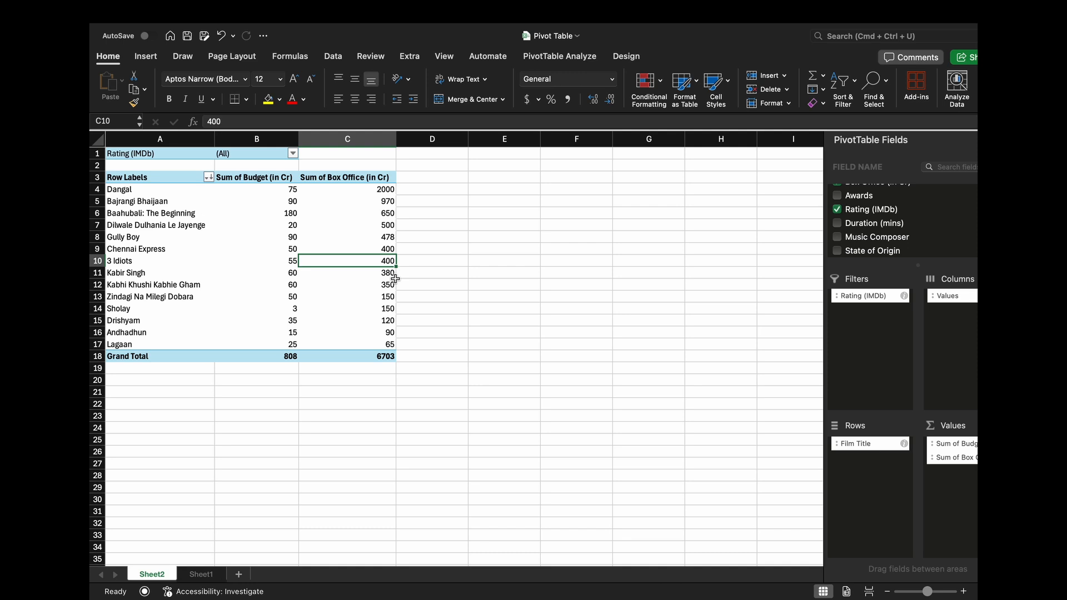
{"action": "key", "text": "super+s"}
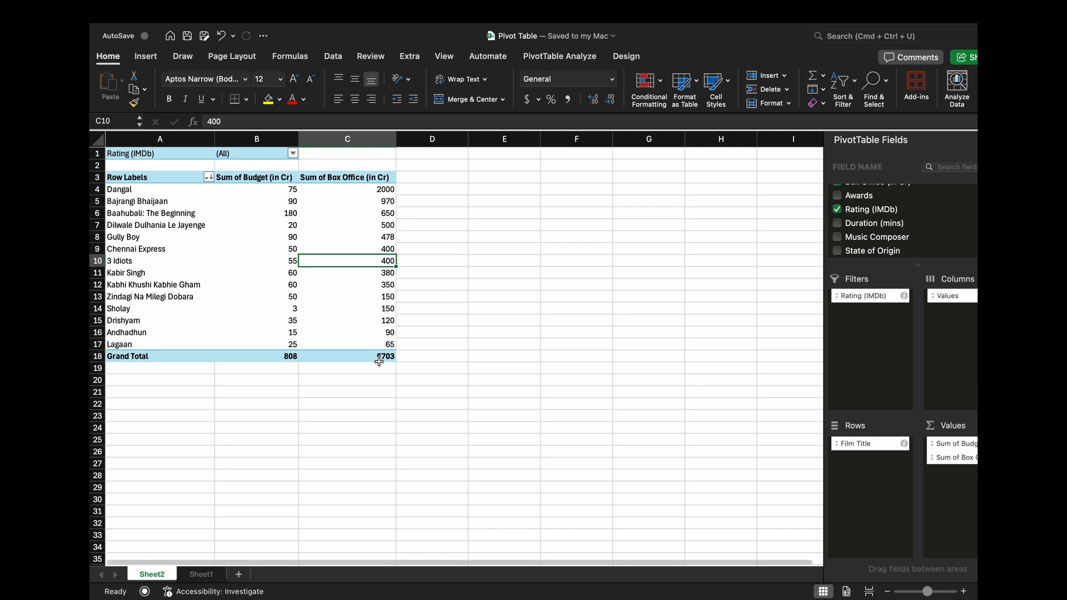
{"action": "left_click", "coordinate": [382, 381]}
{"action": "left_click", "coordinate": [427, 381]}
{"action": "left_click", "coordinate": [366, 321]}
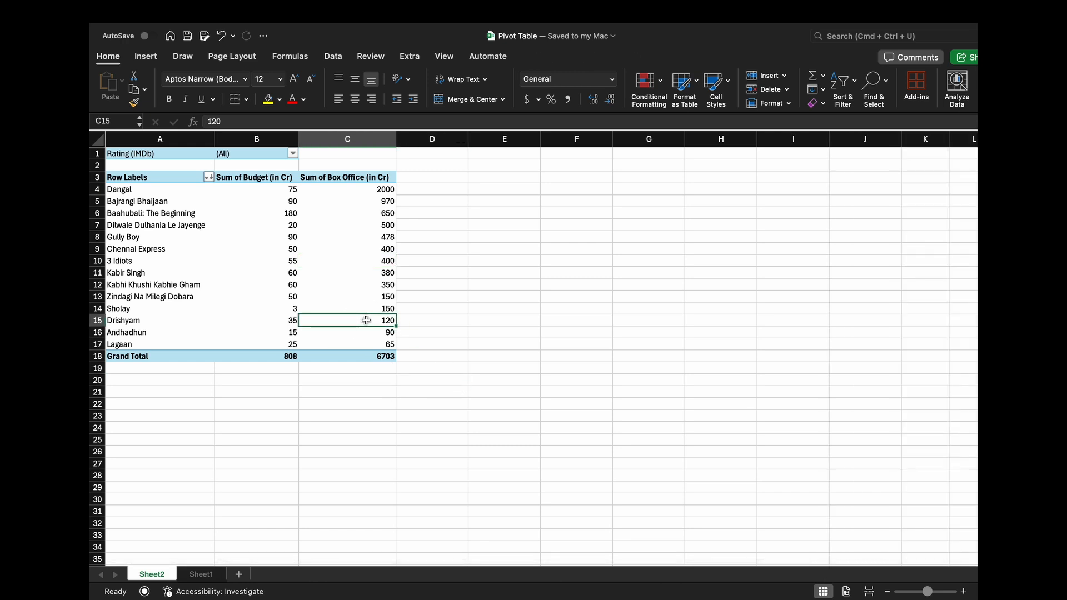
{"action": "left_click", "coordinate": [453, 325]}
{"action": "left_click", "coordinate": [426, 380]}
{"action": "left_click", "coordinate": [389, 332]}
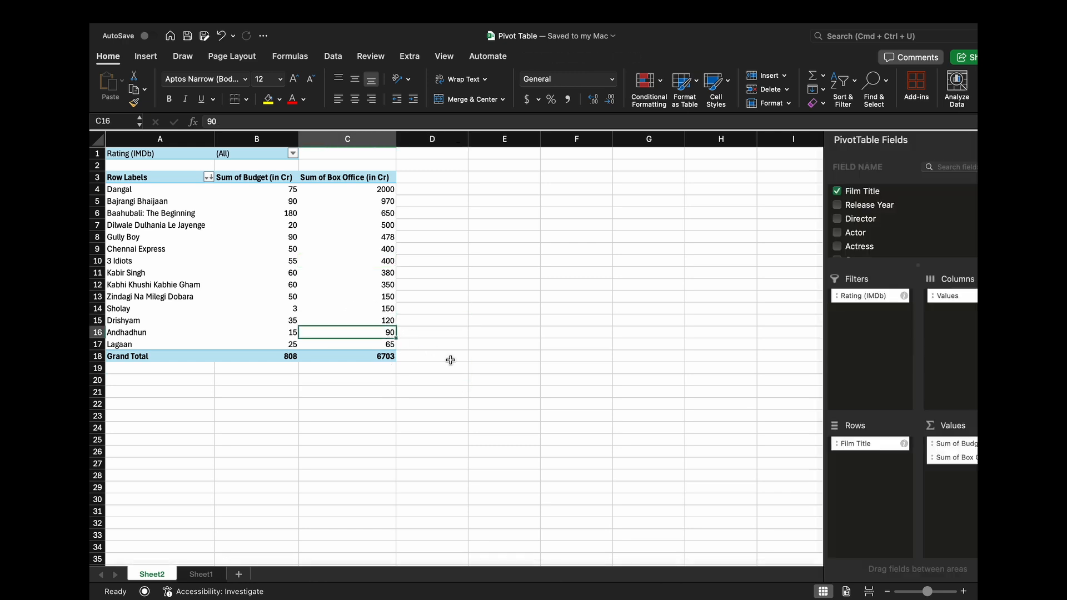